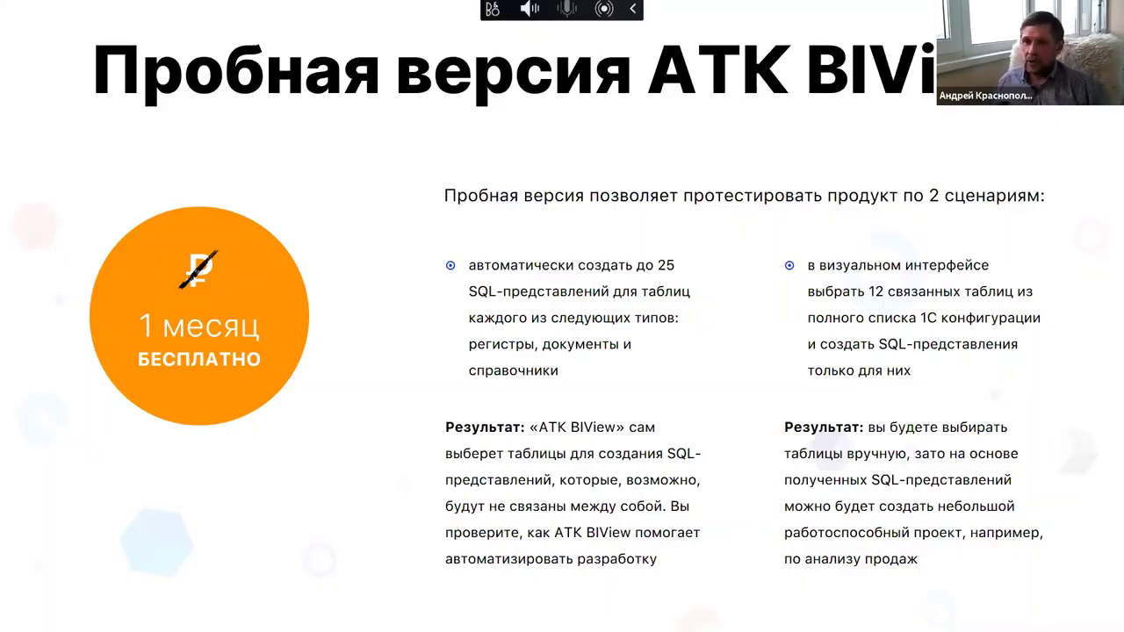
- Show the presentation's closing slide and switch to the BIView1 virtual machine, moving the ATK_BIView window clear of the database tree
key("Right")
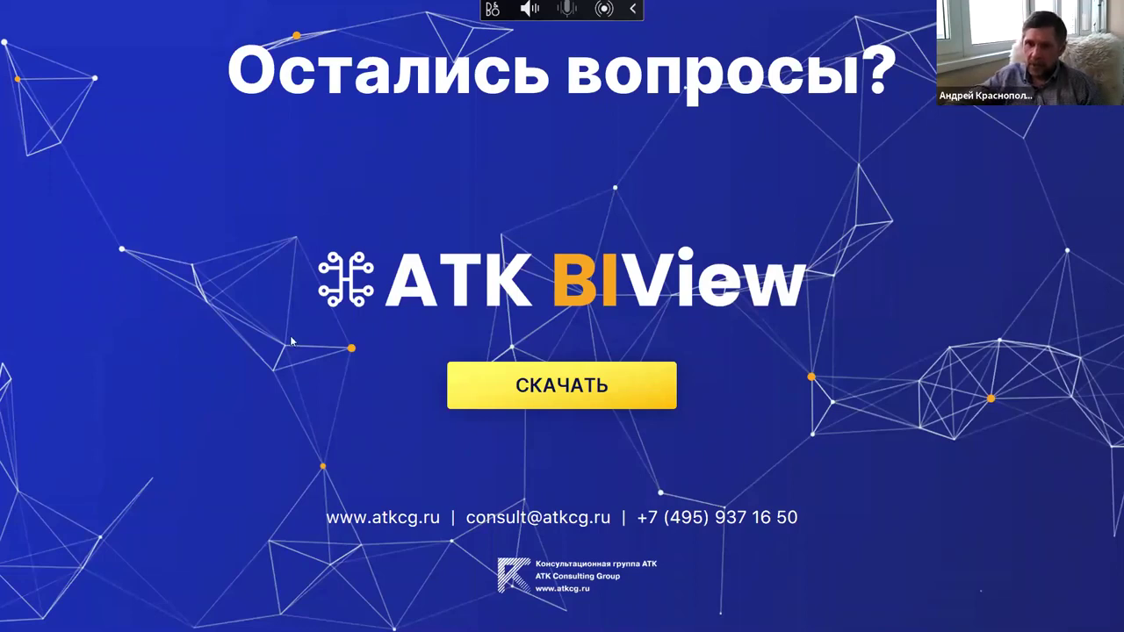
key("alt+Tab")
key("alt+Tab")
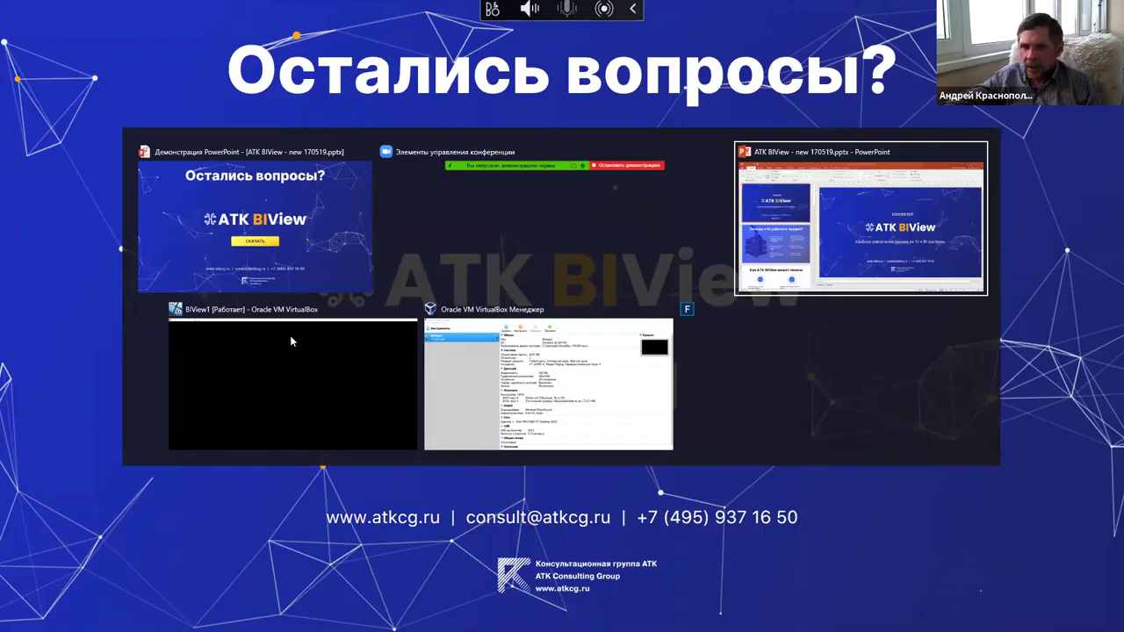
key("alt+Tab")
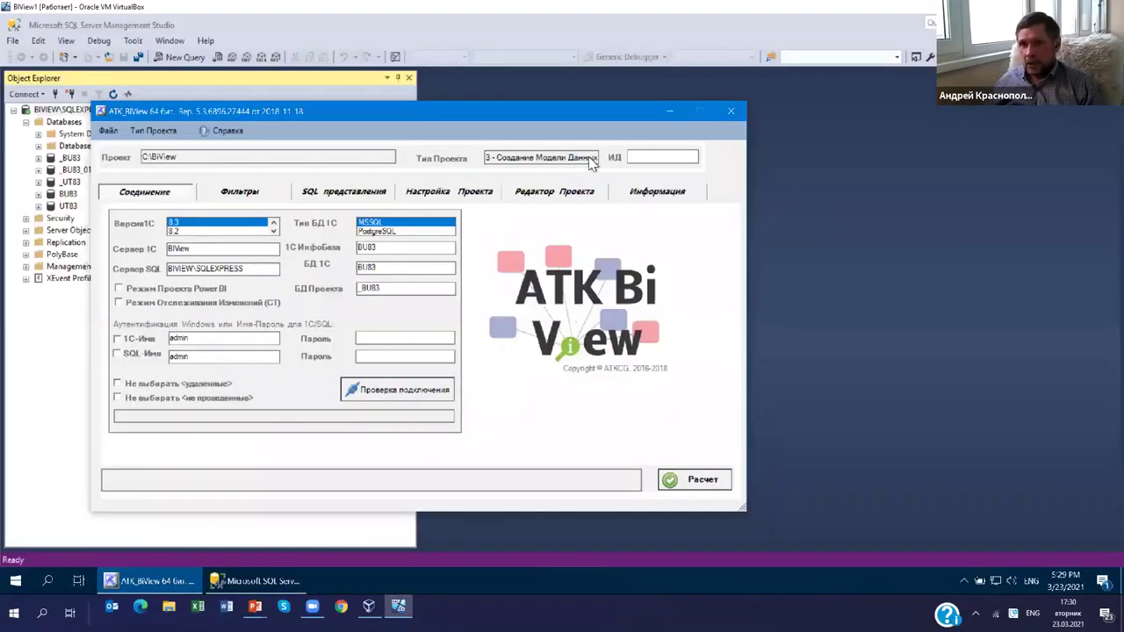
left_click_drag(383, 118, 414, 119)
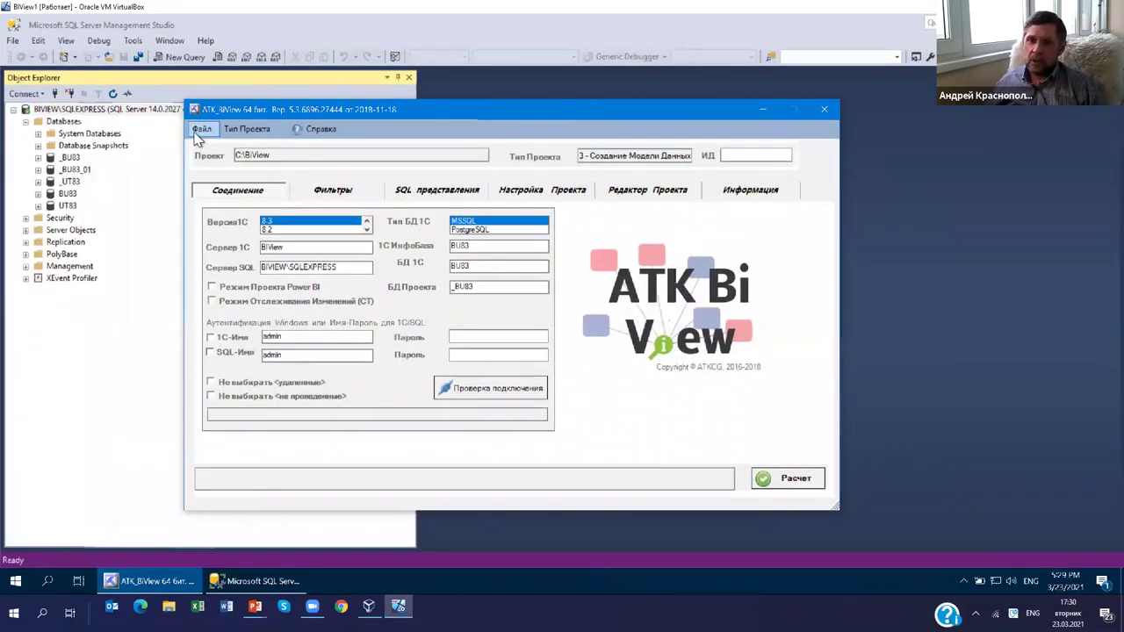
- Set the ATK_BIView project type to "2 - SQL представления"
left_click(201, 130)
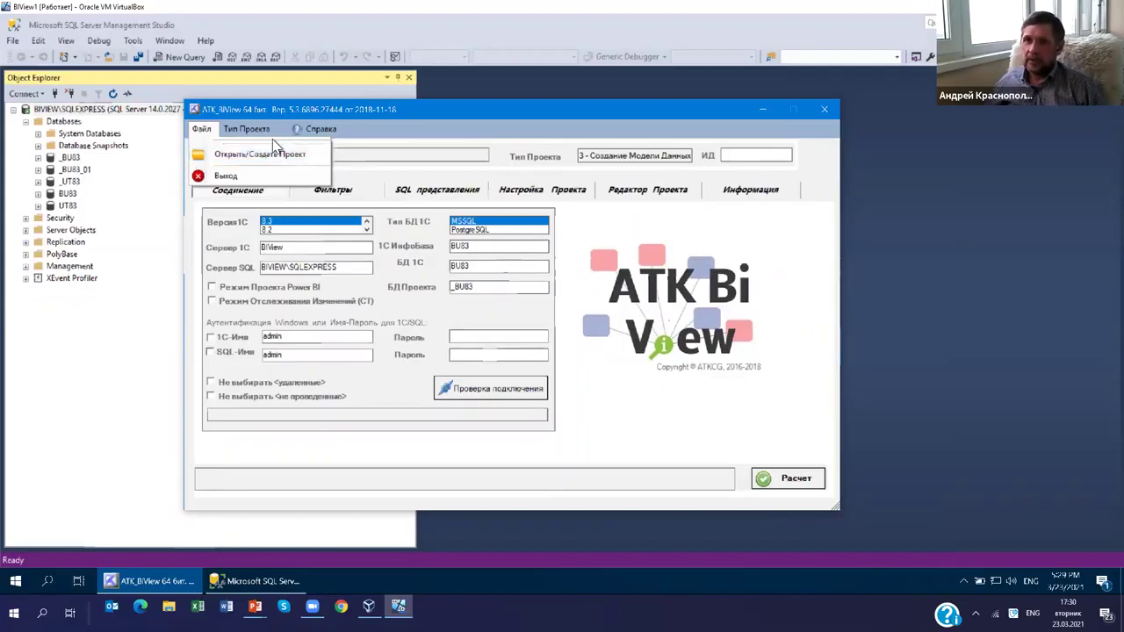
mouse_move(259, 136)
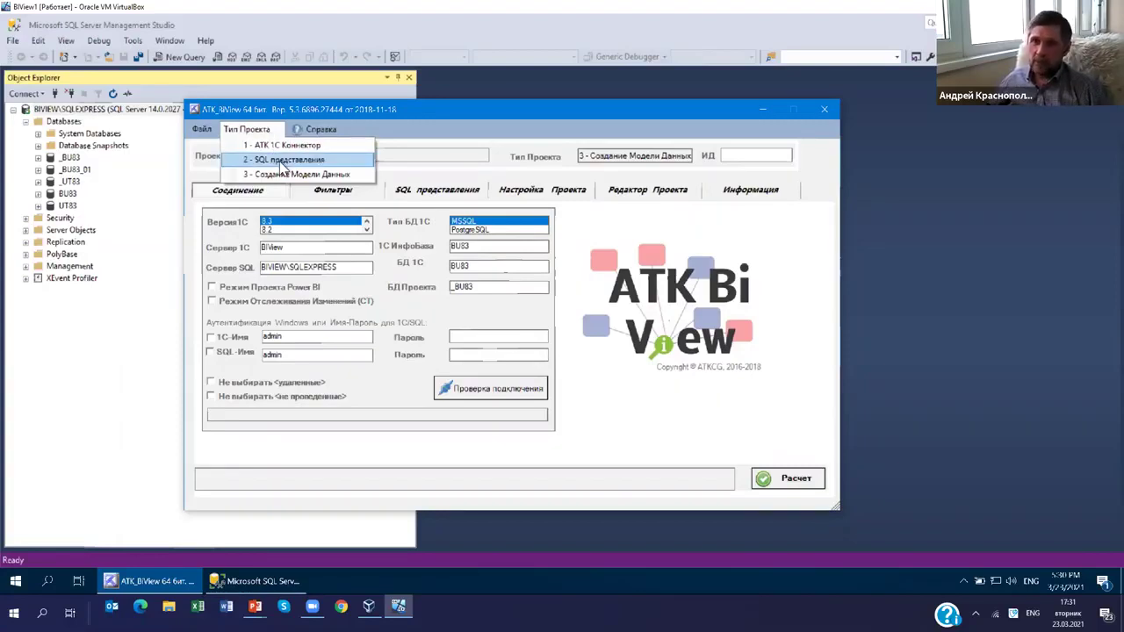
left_click(281, 161)
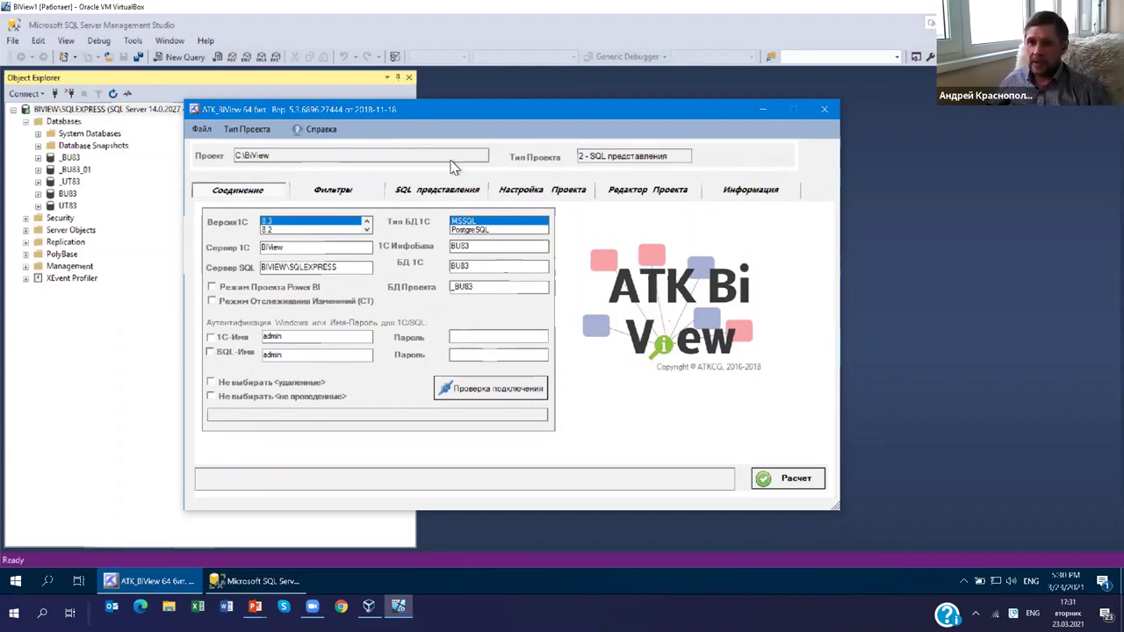
left_click(247, 130)
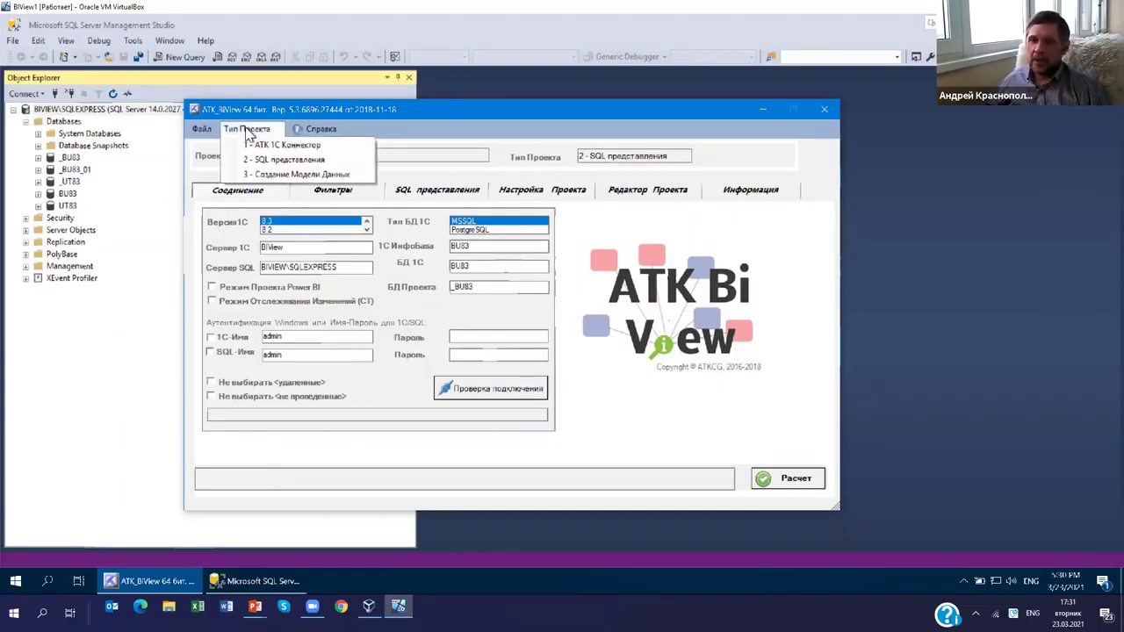
left_click(249, 133)
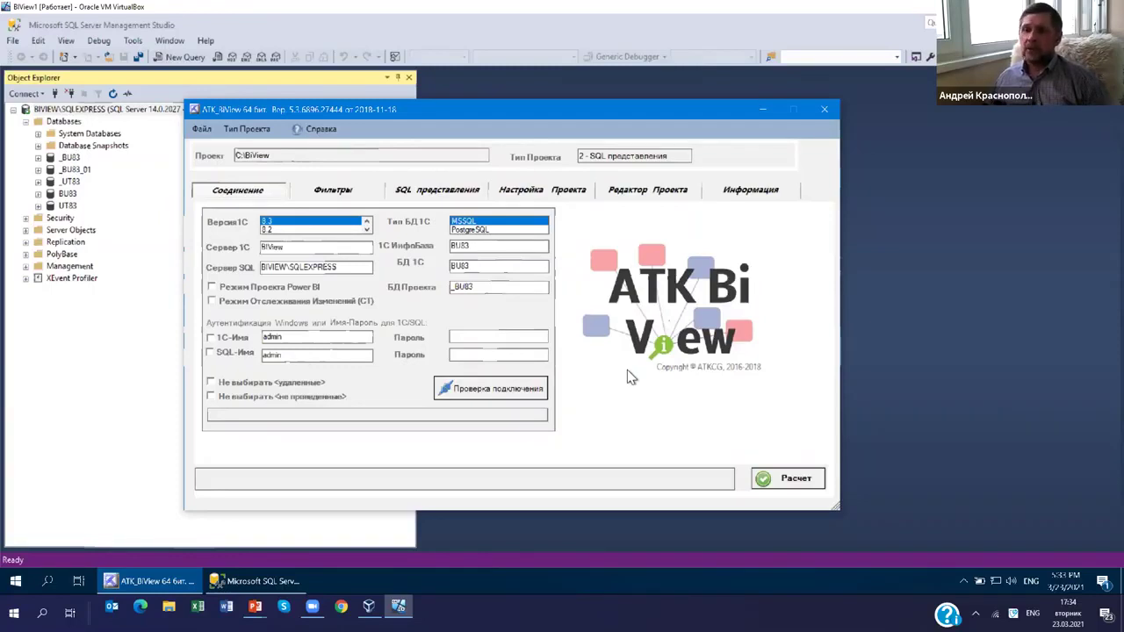
left_click(493, 396)
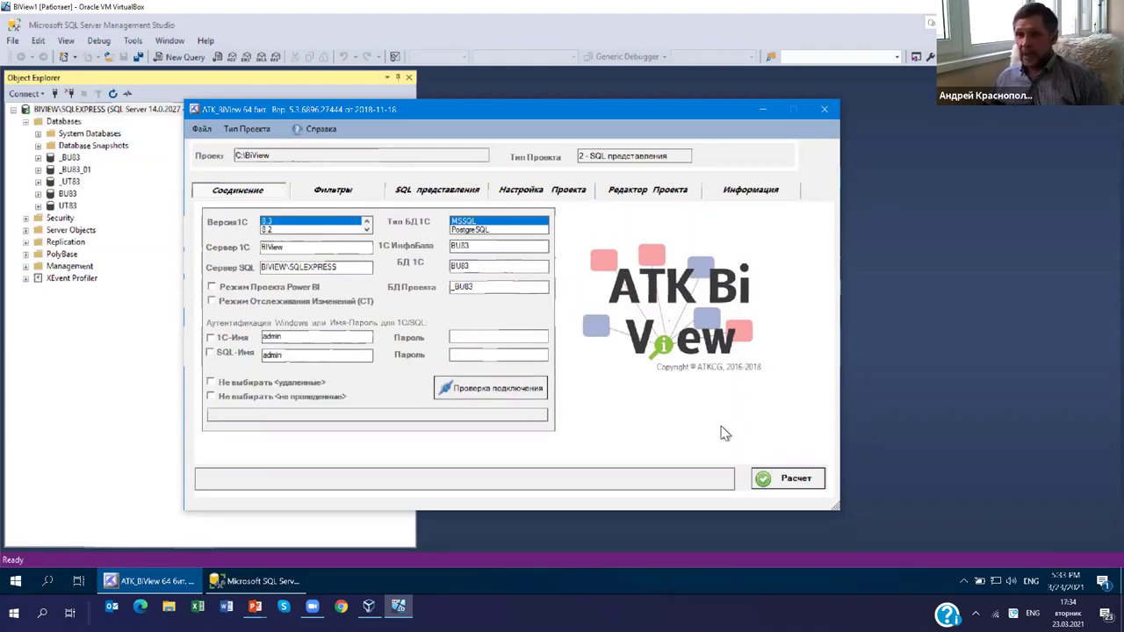
left_click(796, 485)
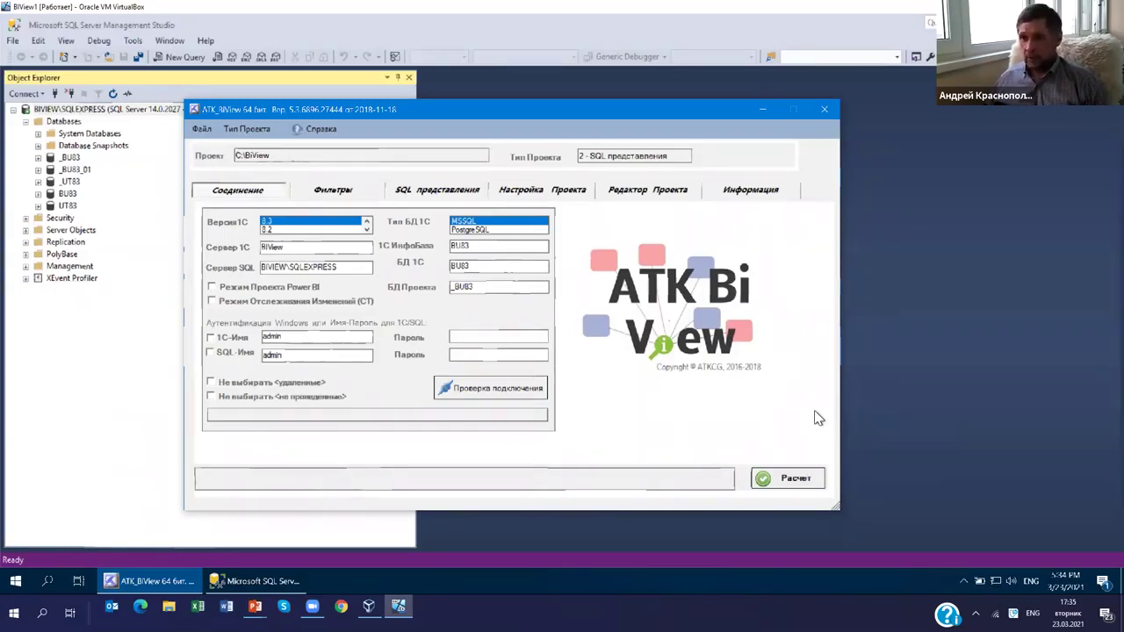
- Find РегистрыБухгалтерии.Хозрасчетный among the SQL views and examine its generated script down to the table joins
left_click(433, 198)
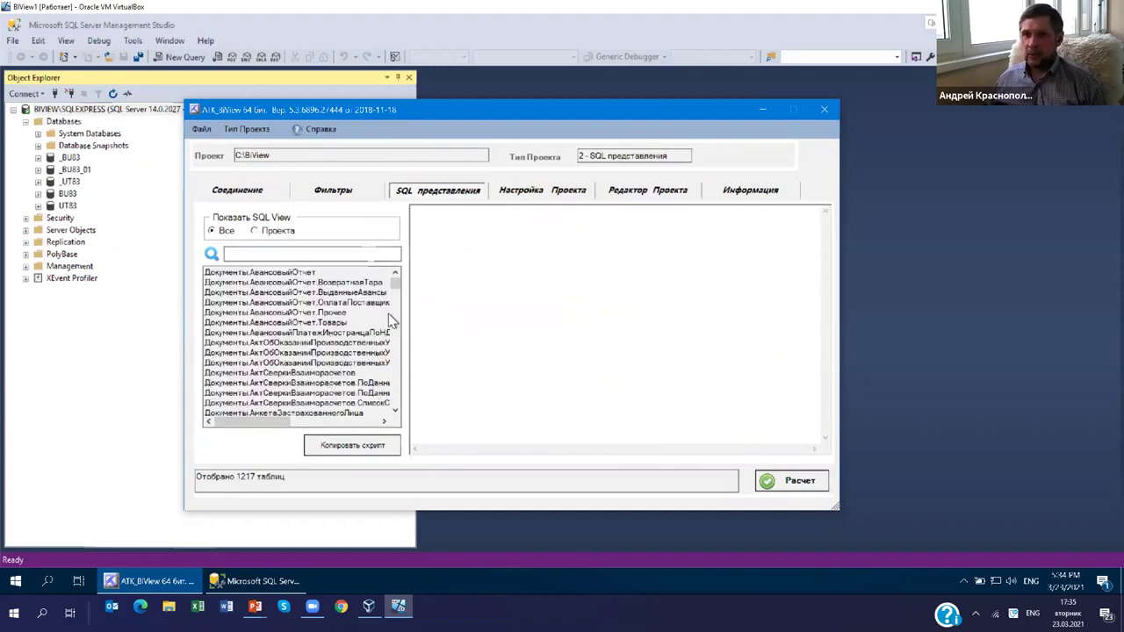
left_click_drag(397, 292, 410, 413)
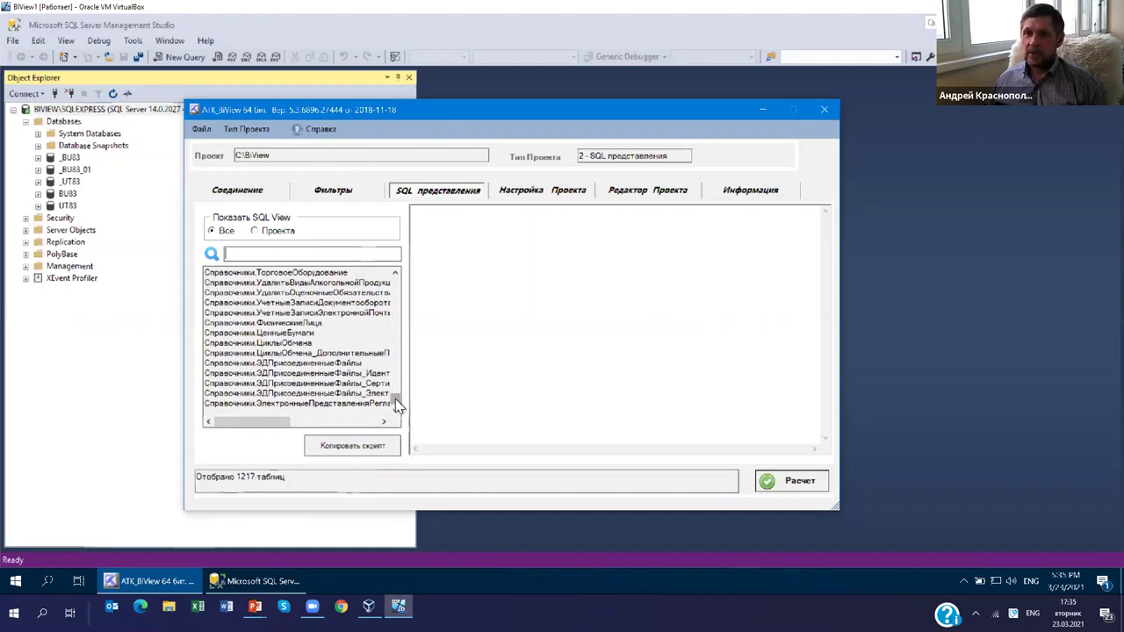
mouse_move(395, 367)
left_mouse_down()
mouse_move(395, 338)
mouse_move(395, 357)
left_mouse_up()
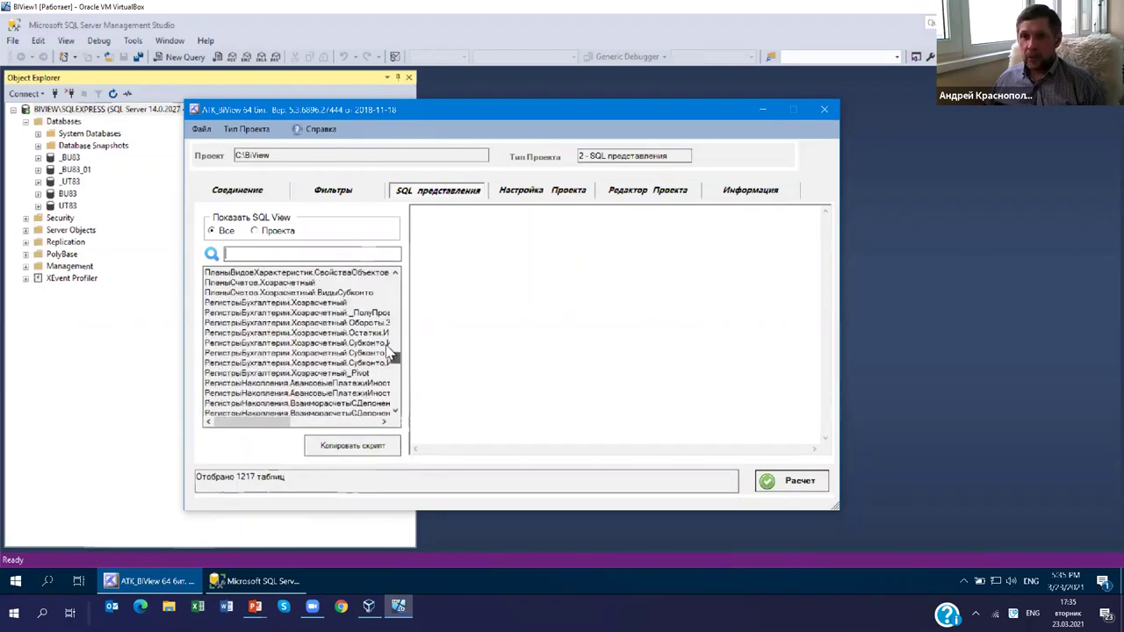
left_click(333, 304)
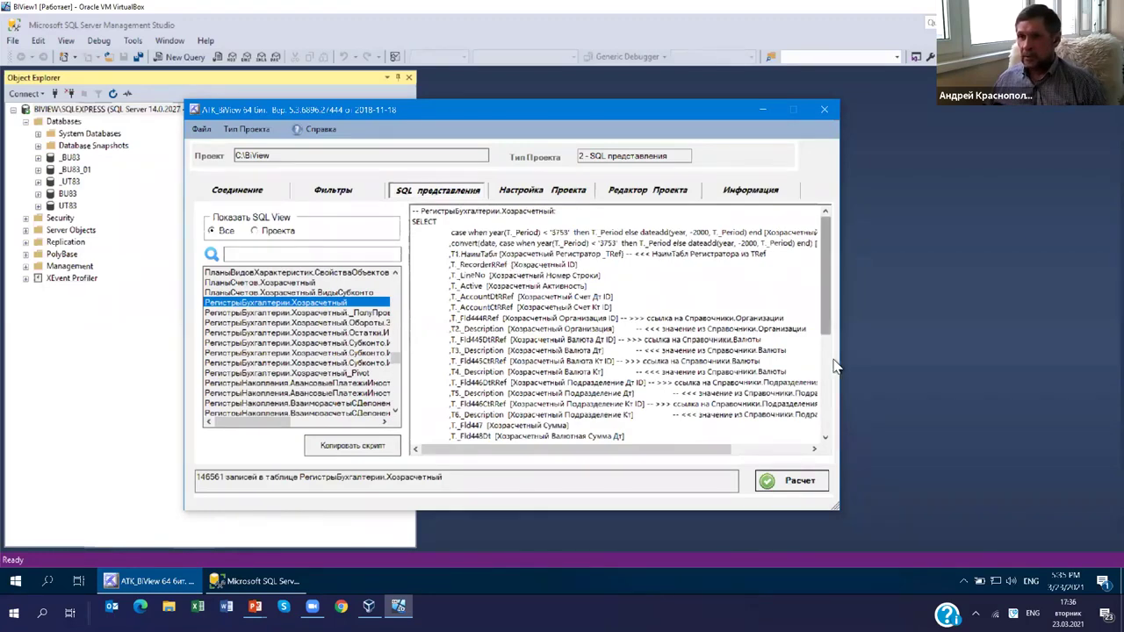
scroll(833, 368, "down", 3)
scroll(835, 389, "down", 3)
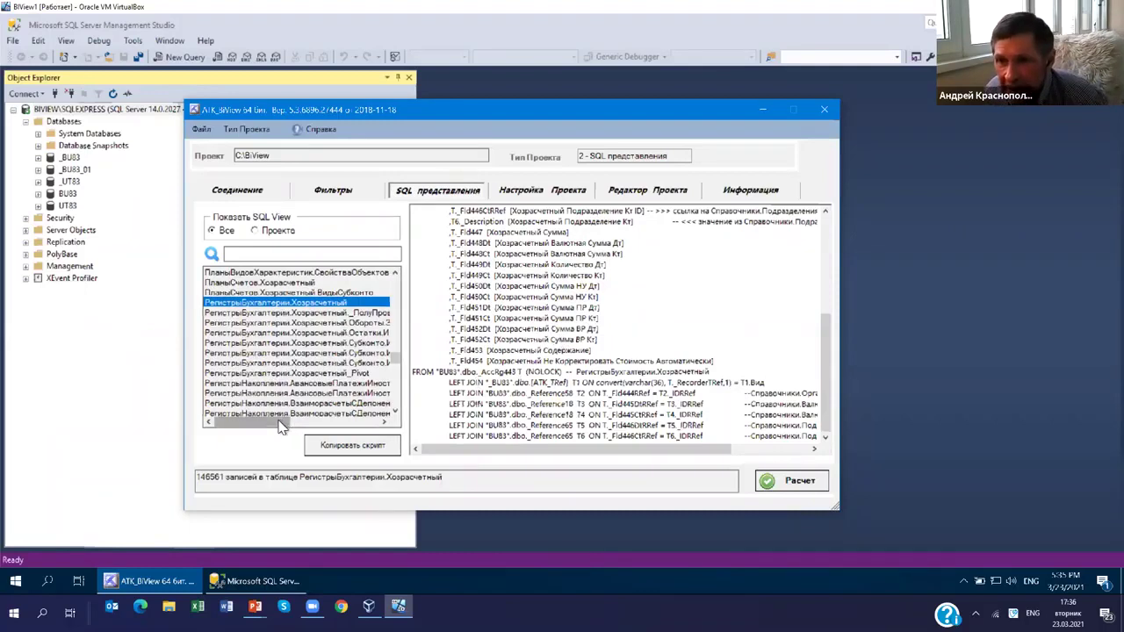
- Compare the generated scripts of the Хозрасчетный and Хозрасчетный._ПолуПроводка accounting register views
mouse_move(284, 422)
left_mouse_down()
mouse_move(292, 425)
mouse_move(279, 424)
left_mouse_up()
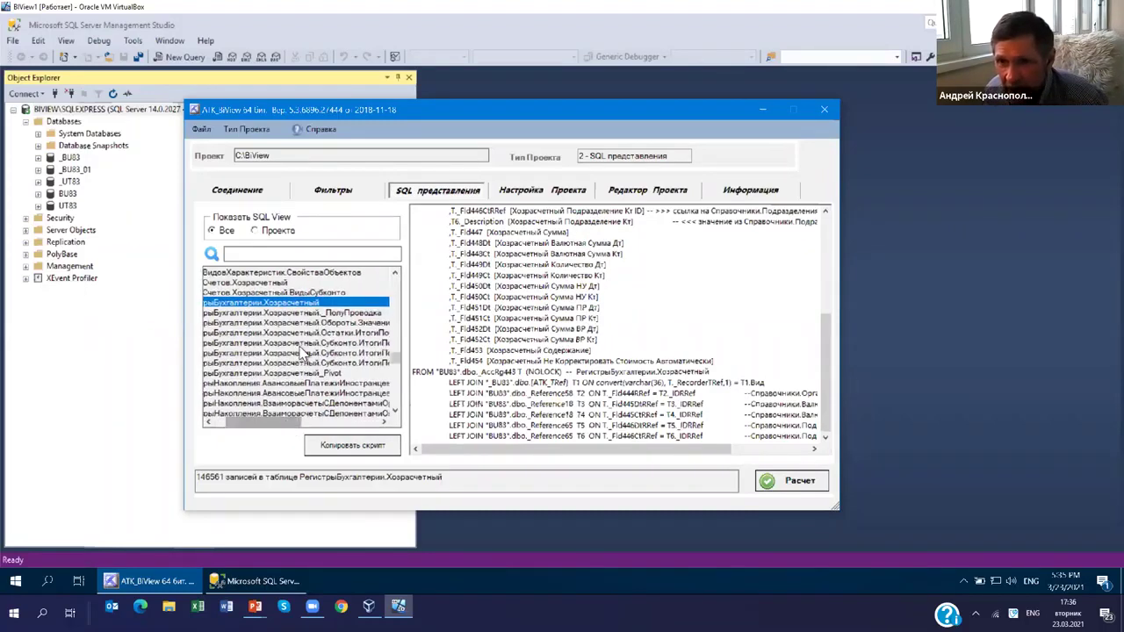
left_click(274, 314)
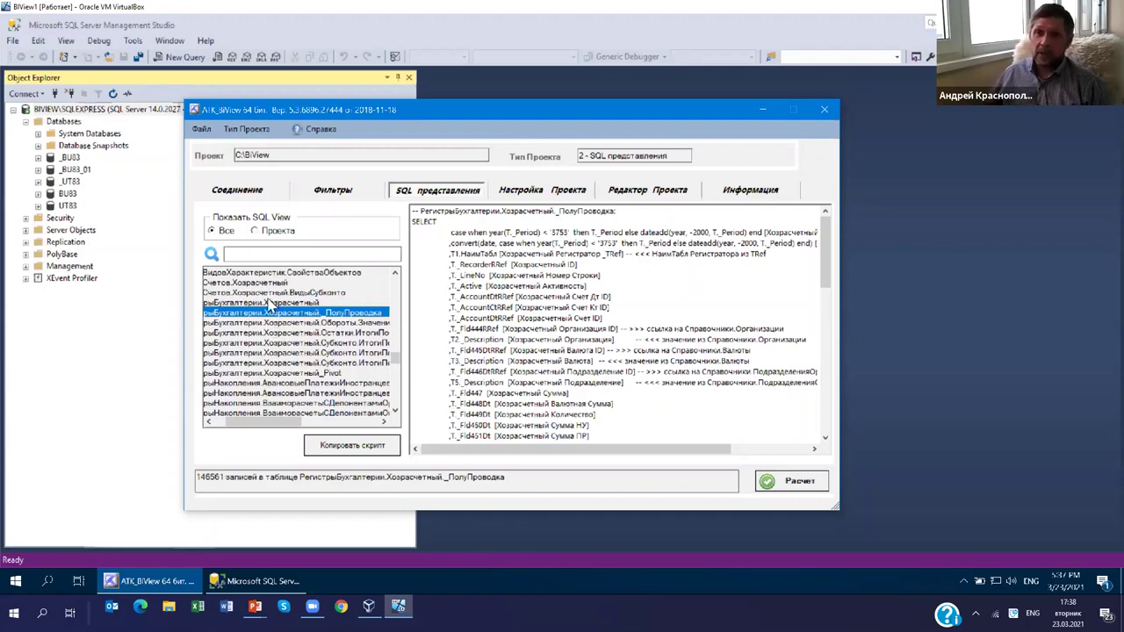
left_click(268, 301)
left_click(282, 313)
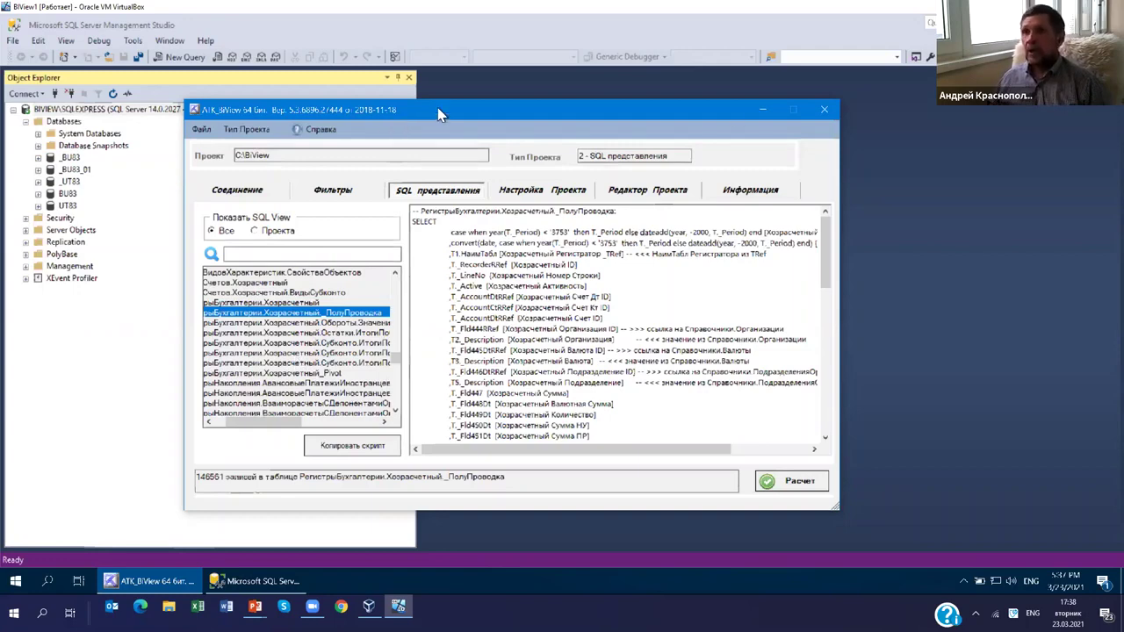
- Move ATK_BIView aside, switch to SQL Server Management Studio and list the tables of the BU83 database
left_click_drag(437, 107, 789, 111)
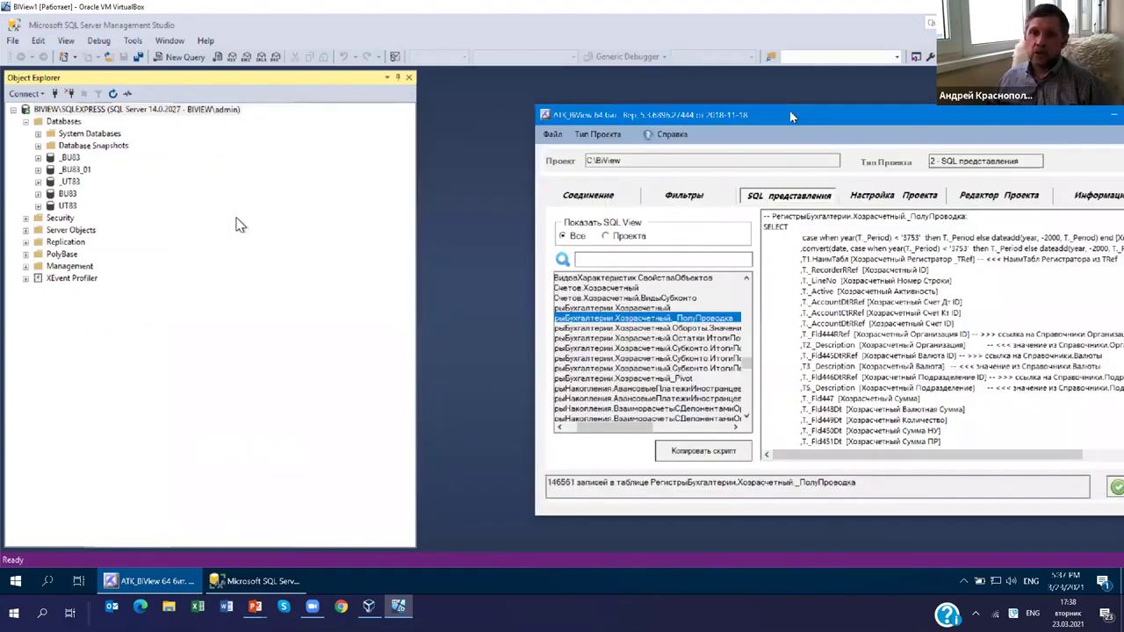
left_click(237, 224)
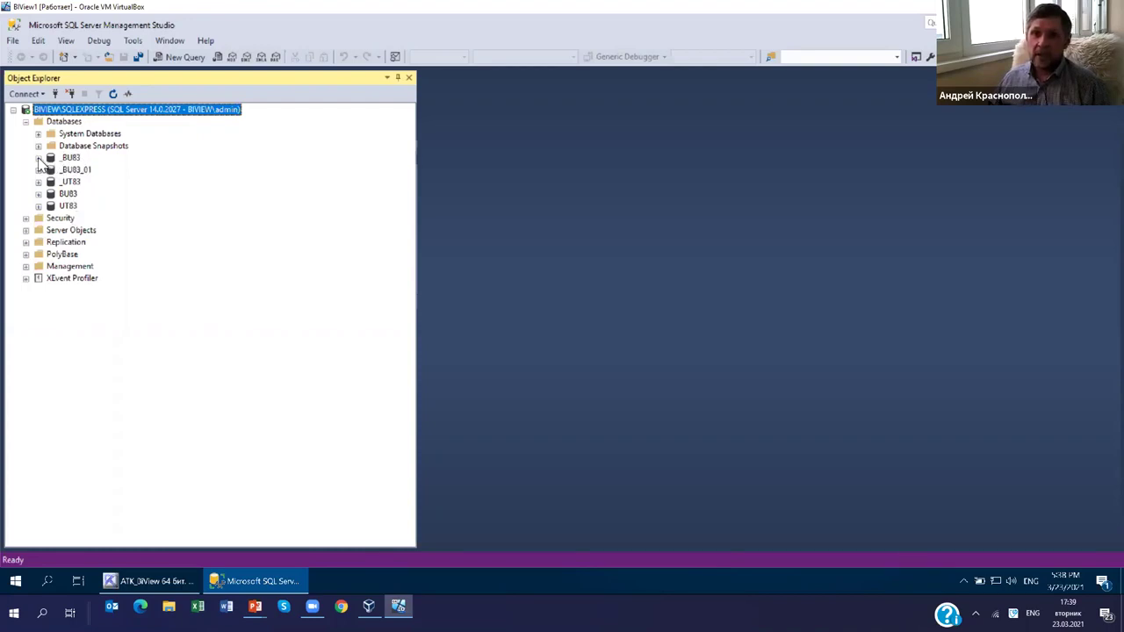
left_click(38, 158)
left_click(39, 158)
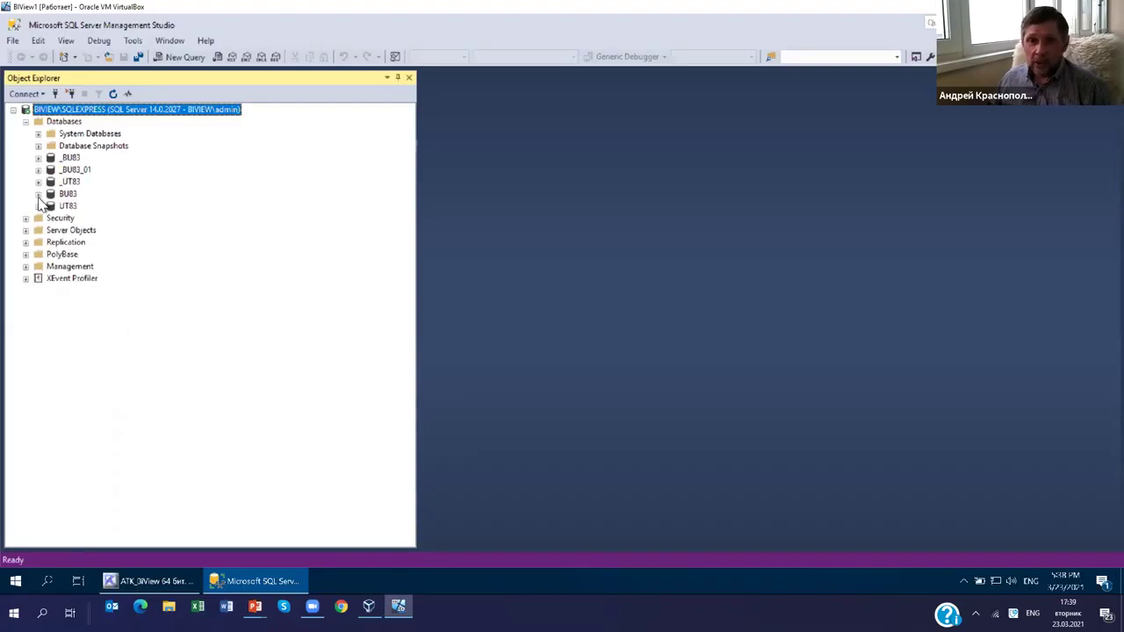
left_click(38, 194)
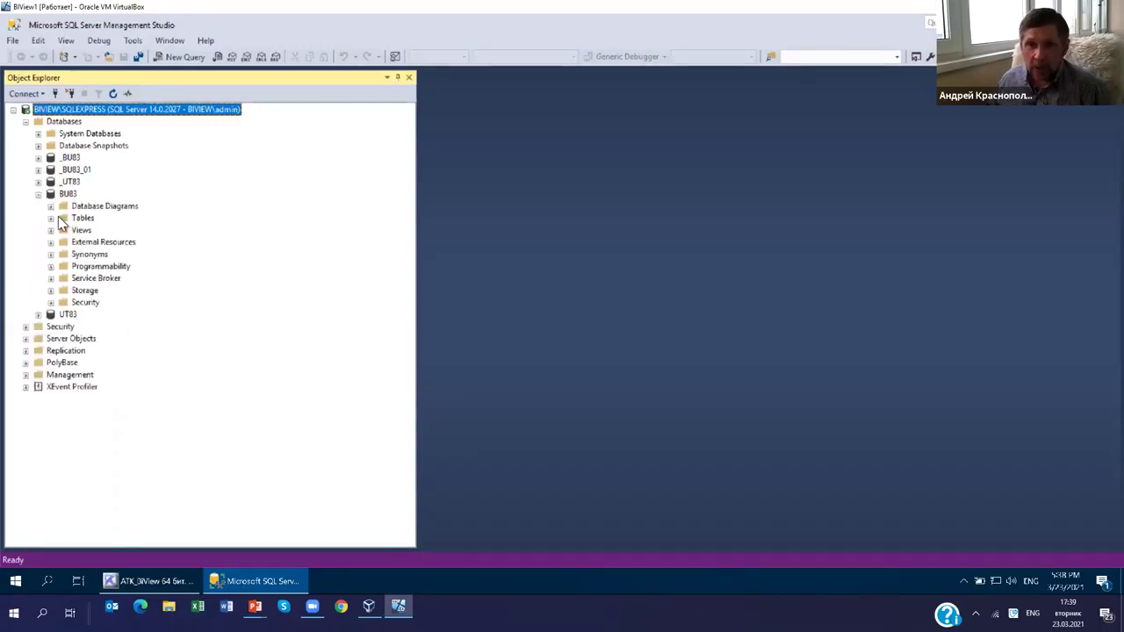
left_click(51, 219)
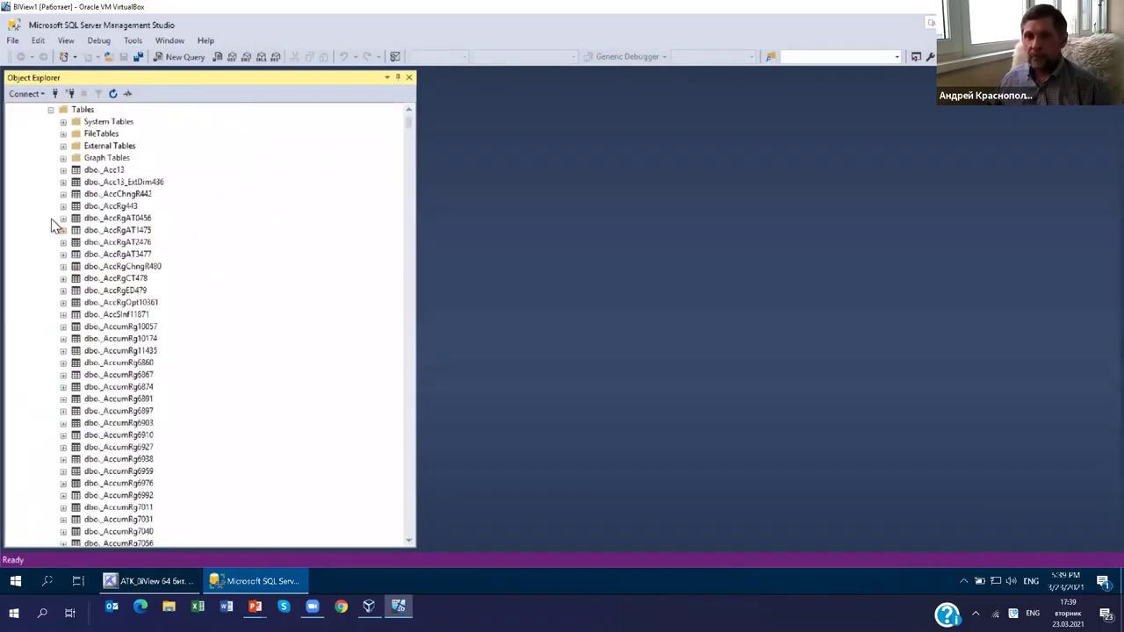
- Inspect the columns of the dbo._AccRgOpt10361 table and collapse the BU83 database
left_click(62, 302)
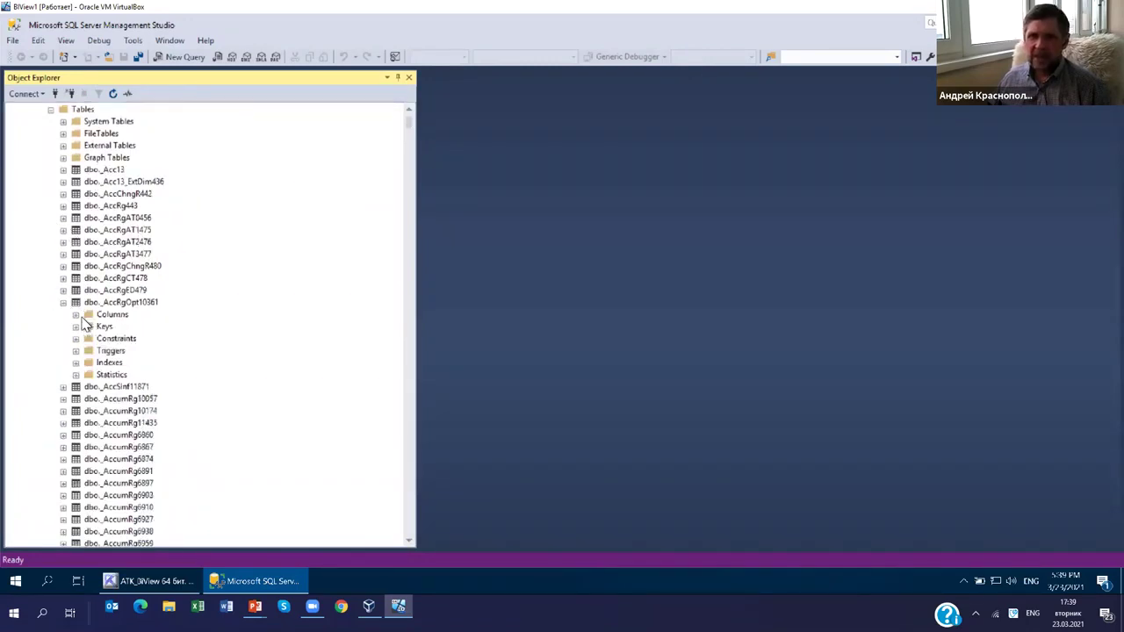
left_click(75, 315)
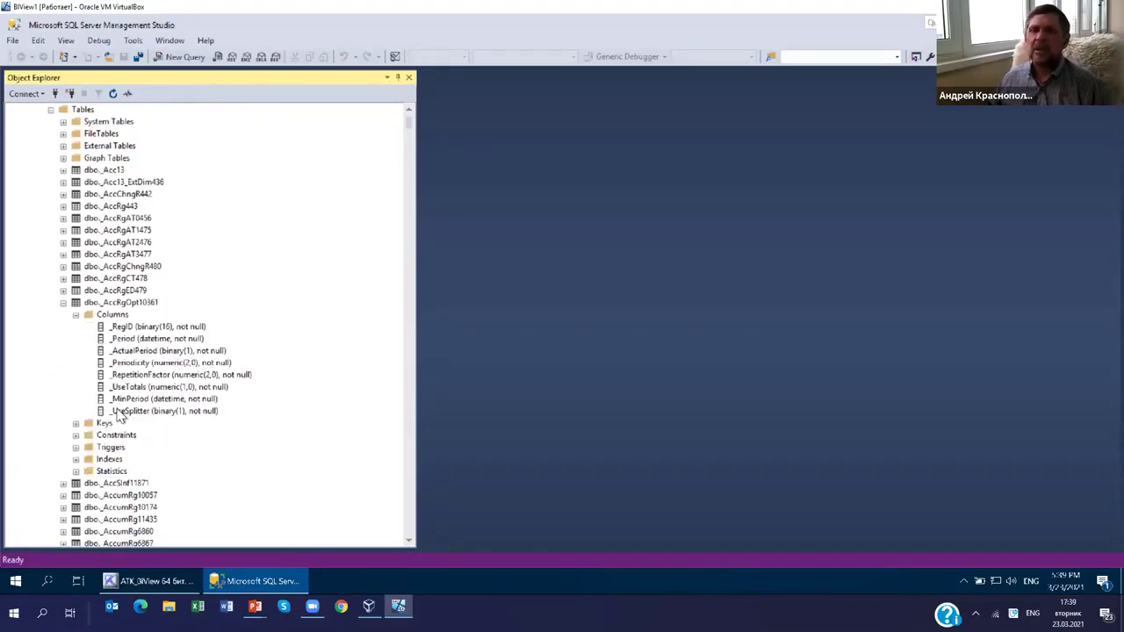
left_click(63, 302)
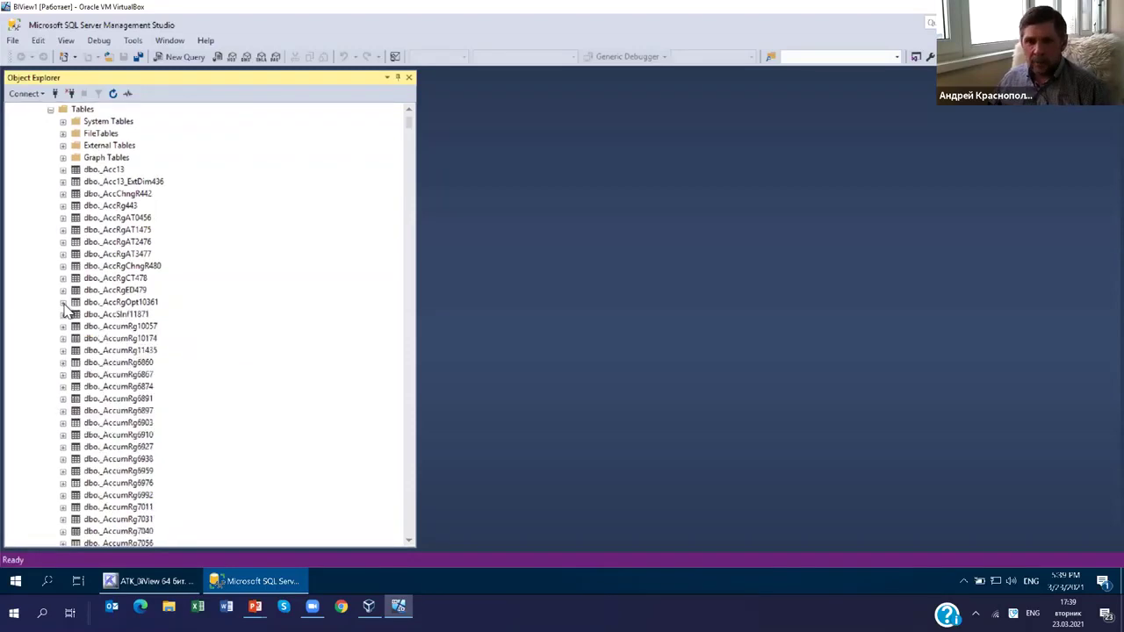
scroll(273, 288, "up", 3)
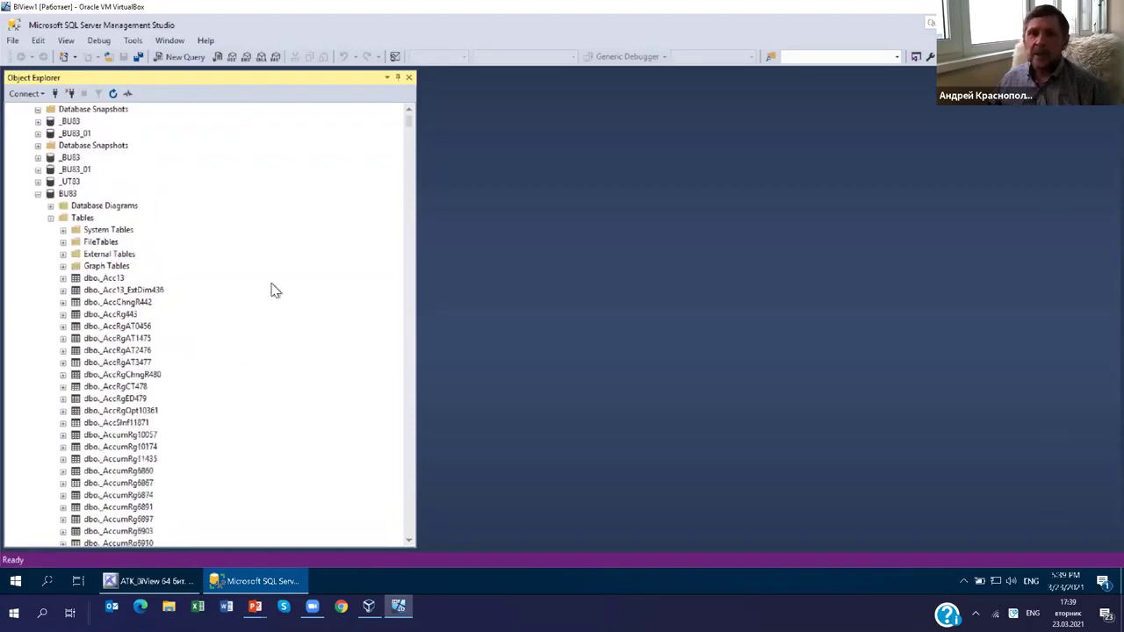
left_click(38, 194)
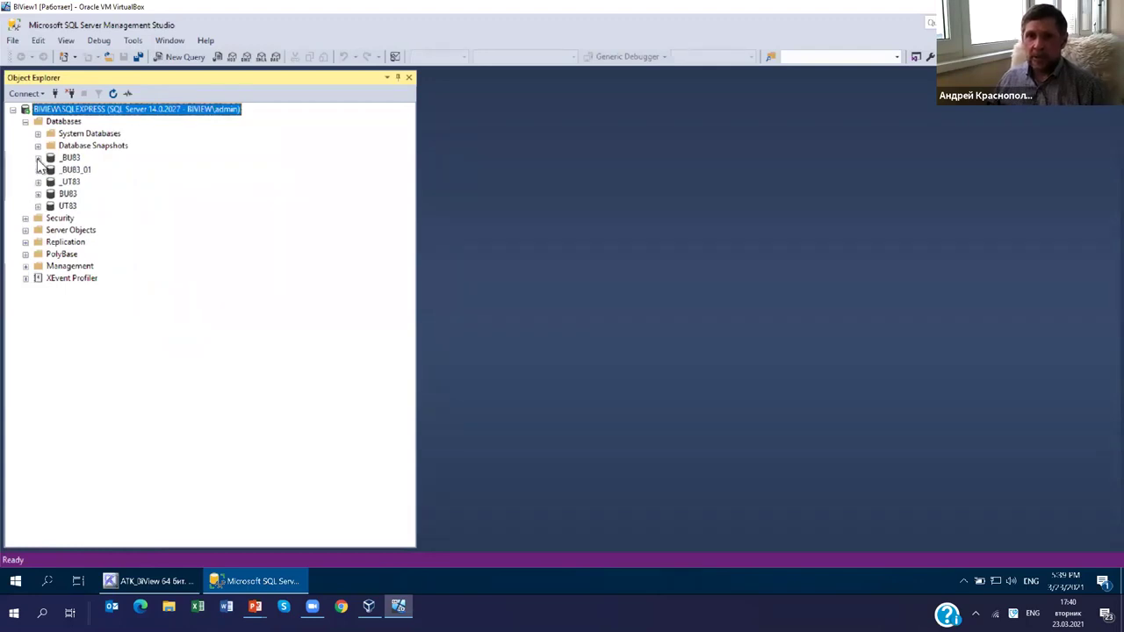
- List the tables and views of the _BU83 database and browse the views down to the РегистрыБухгалтерии.Хозрасчетный group
left_click(38, 158)
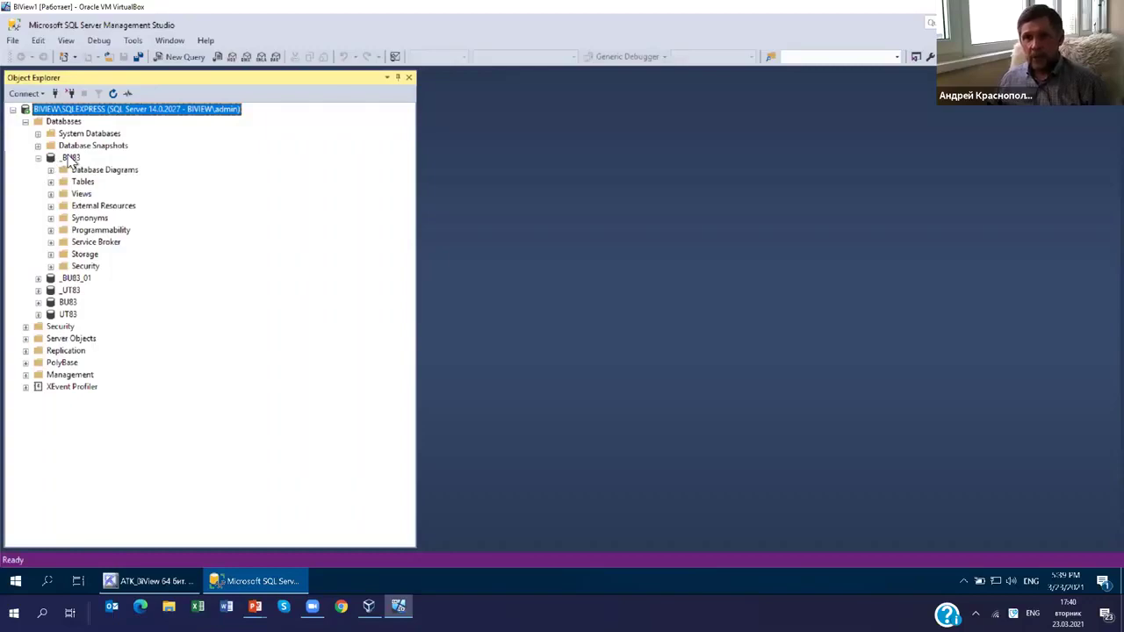
left_click(51, 182)
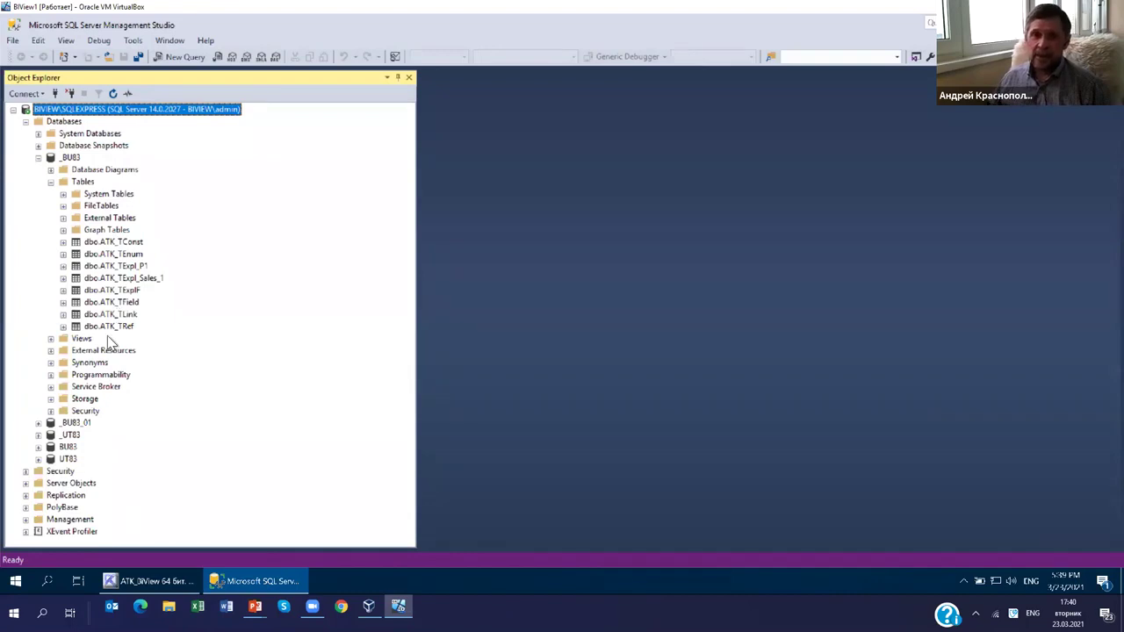
left_click(51, 340)
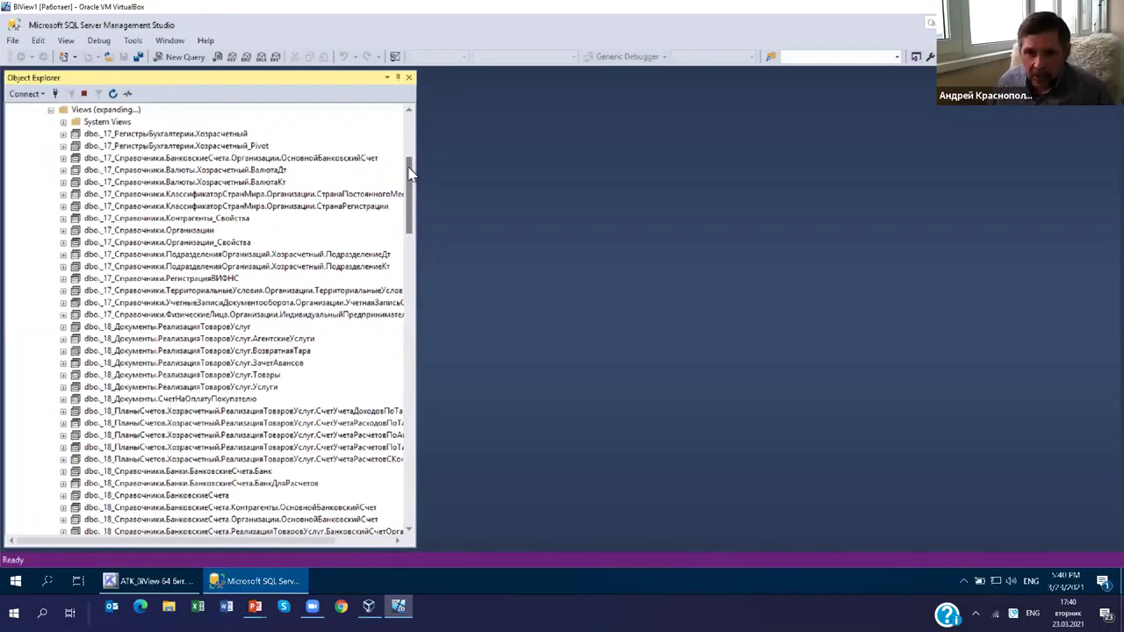
scroll(409, 173, "down", 1)
scroll(405, 202, "down", 1)
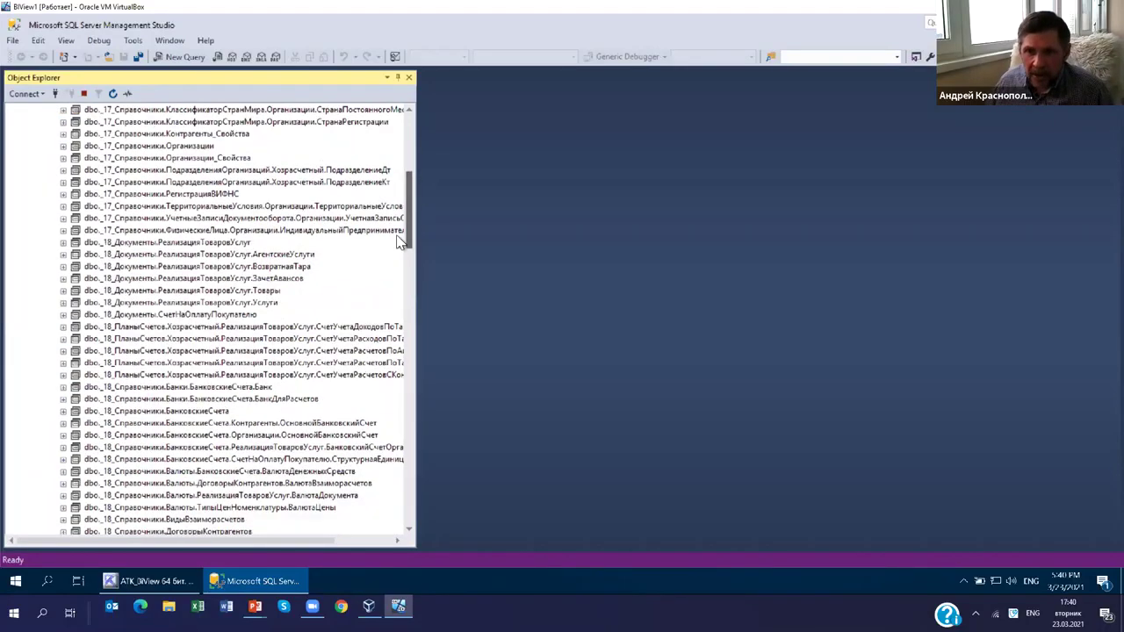
scroll(414, 290, "down", 10)
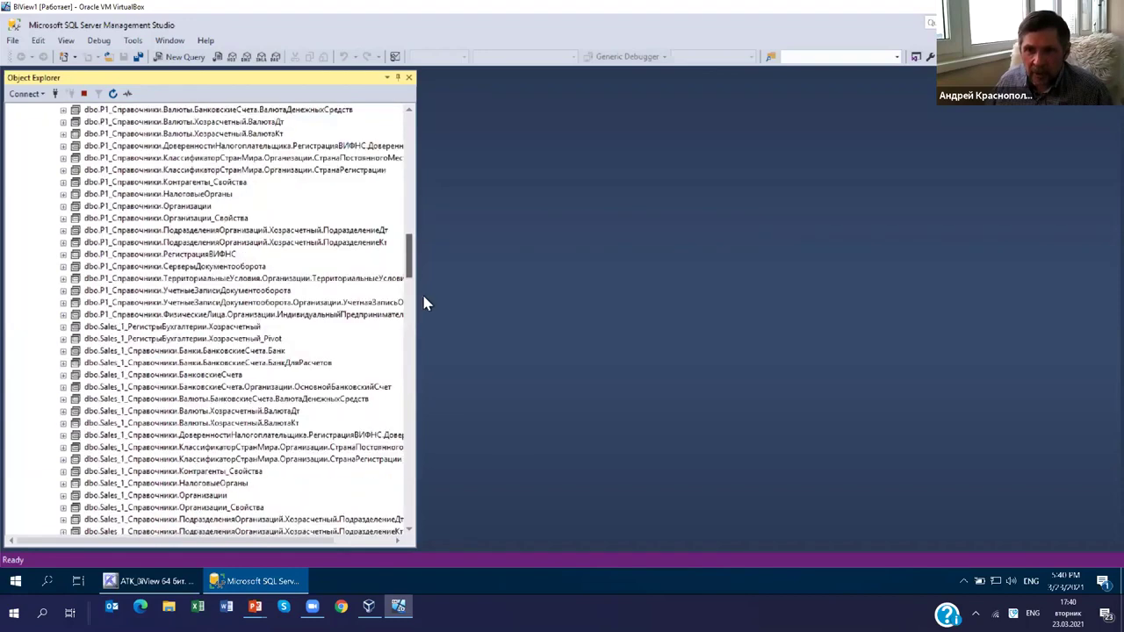
scroll(423, 303, "down", 15)
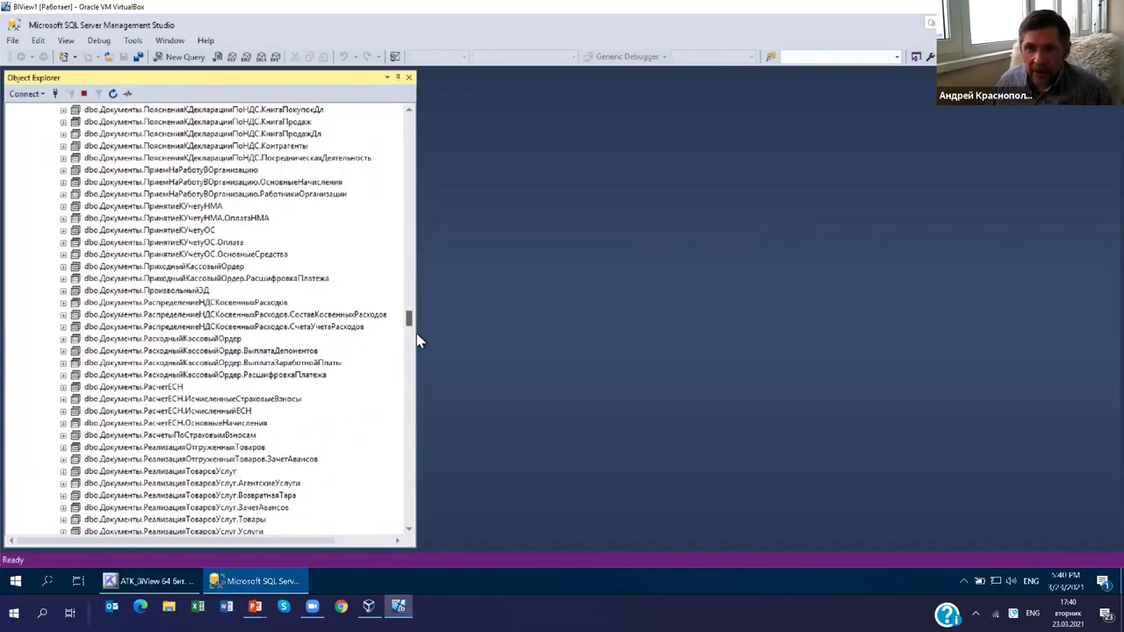
scroll(418, 347, "down", 10)
scroll(406, 374, "down", 15)
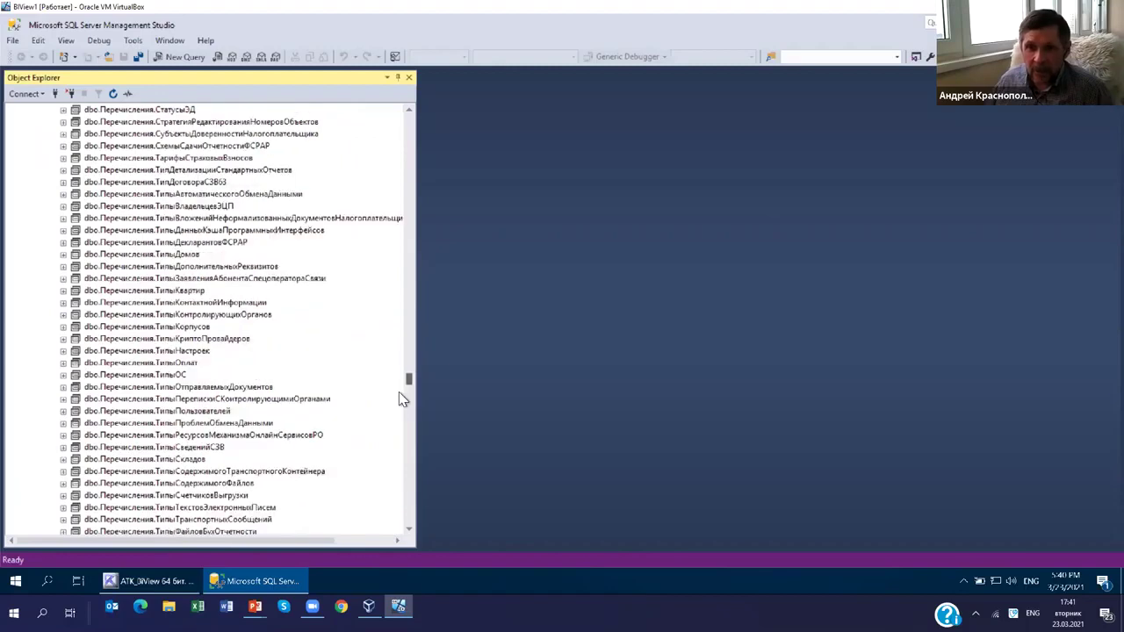
scroll(399, 392, "down", 10)
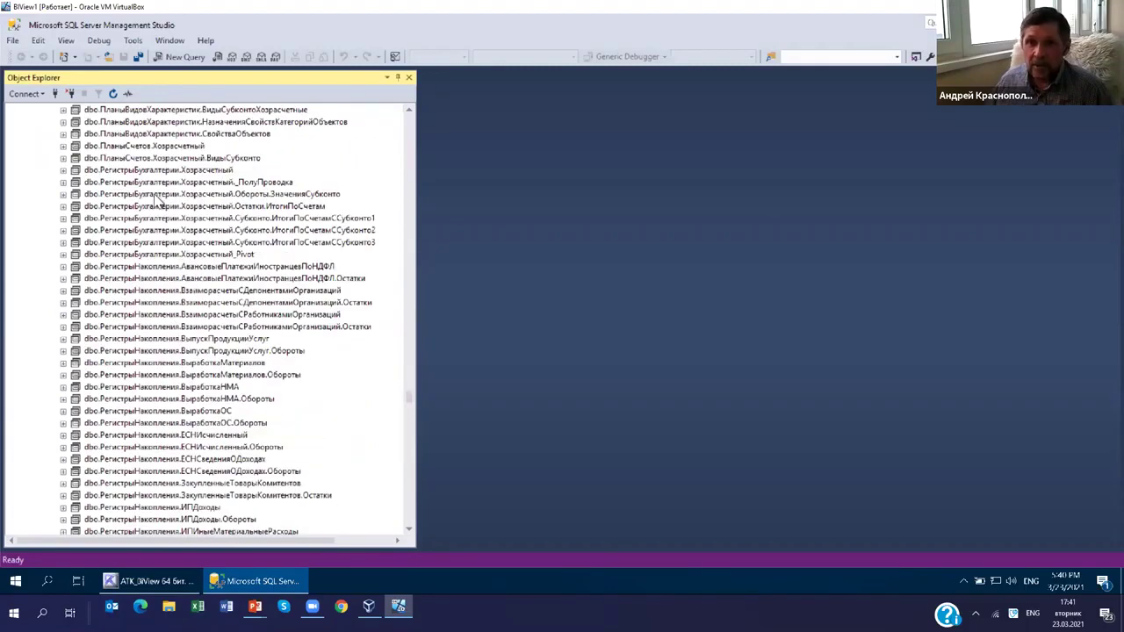
- Inspect the columns of the dbo.РегистрыБухгалтерии.Хозрасчетный._ПолуПроводка view
left_click(120, 171)
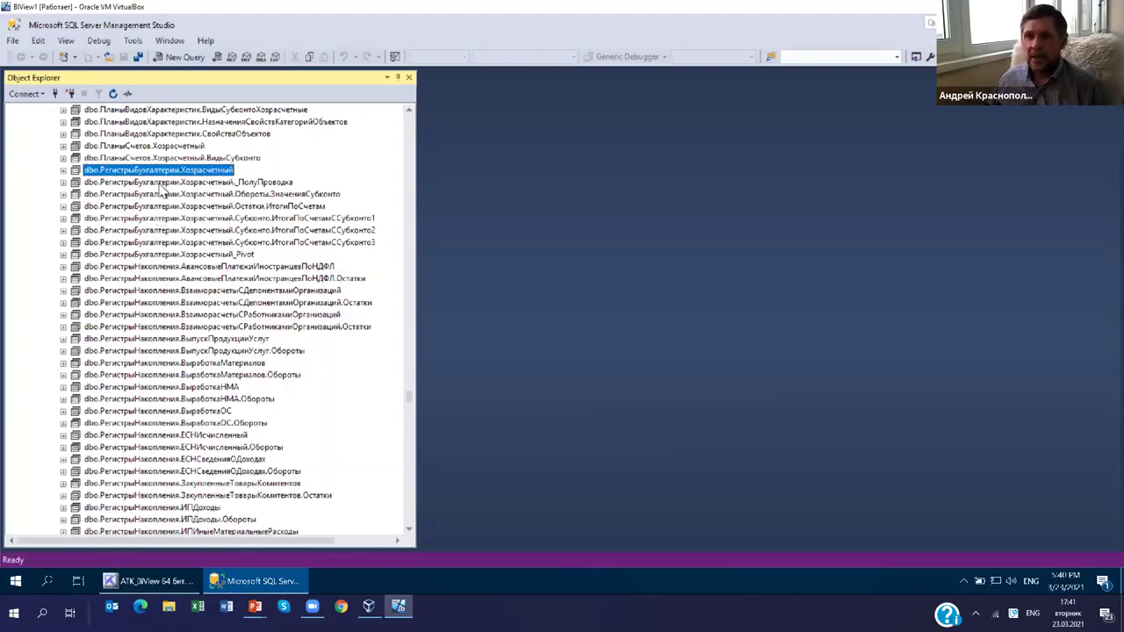
left_click(77, 184)
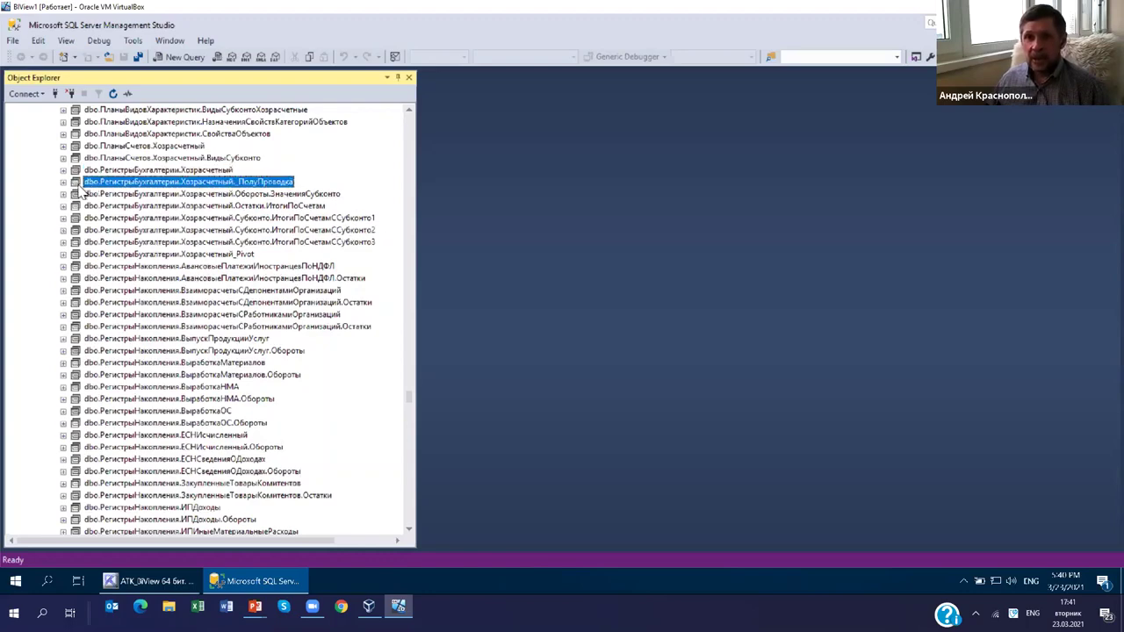
left_click(63, 182)
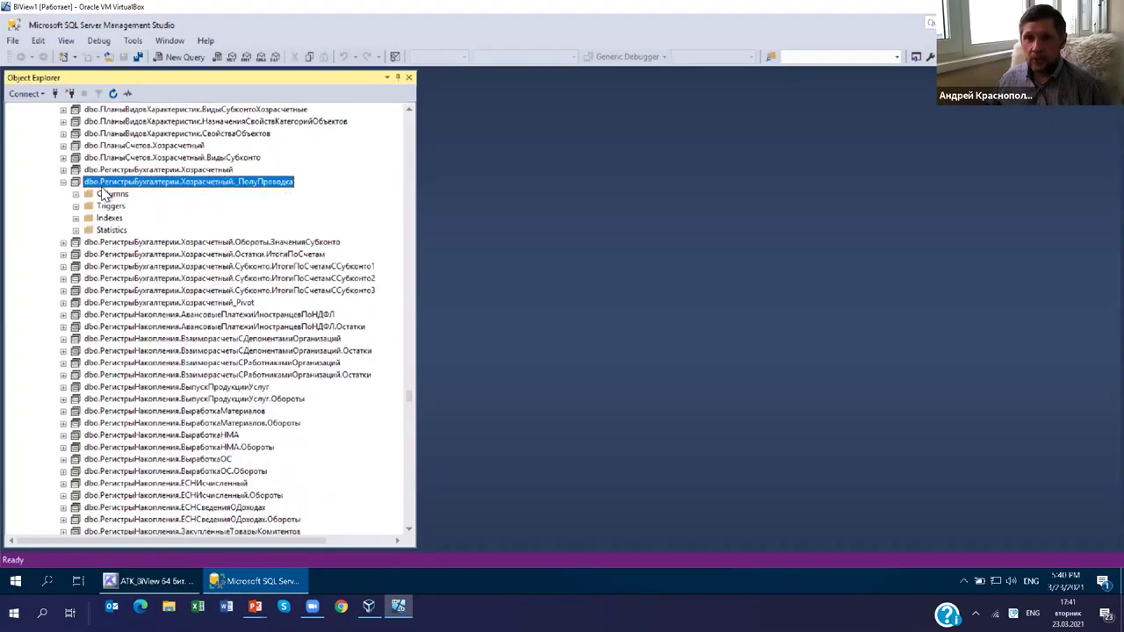
left_click(76, 194)
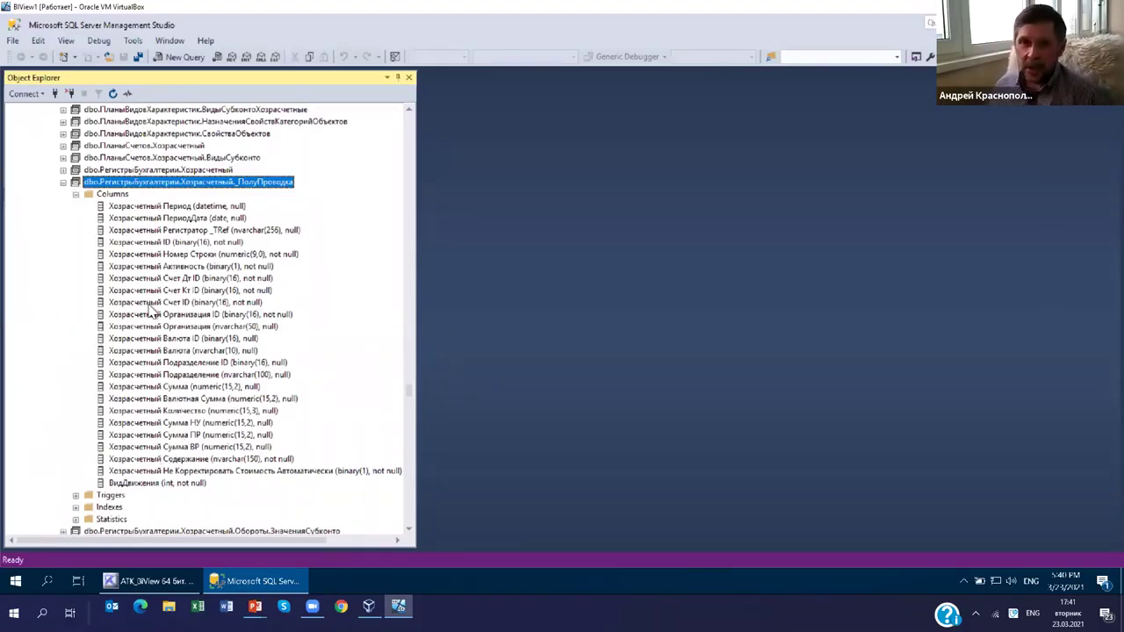
- Open the Хозрасчетный._ПолуПроводка view in design mode and examine its SQL query, including the joins and the UNION ALL part
right_click(151, 186)
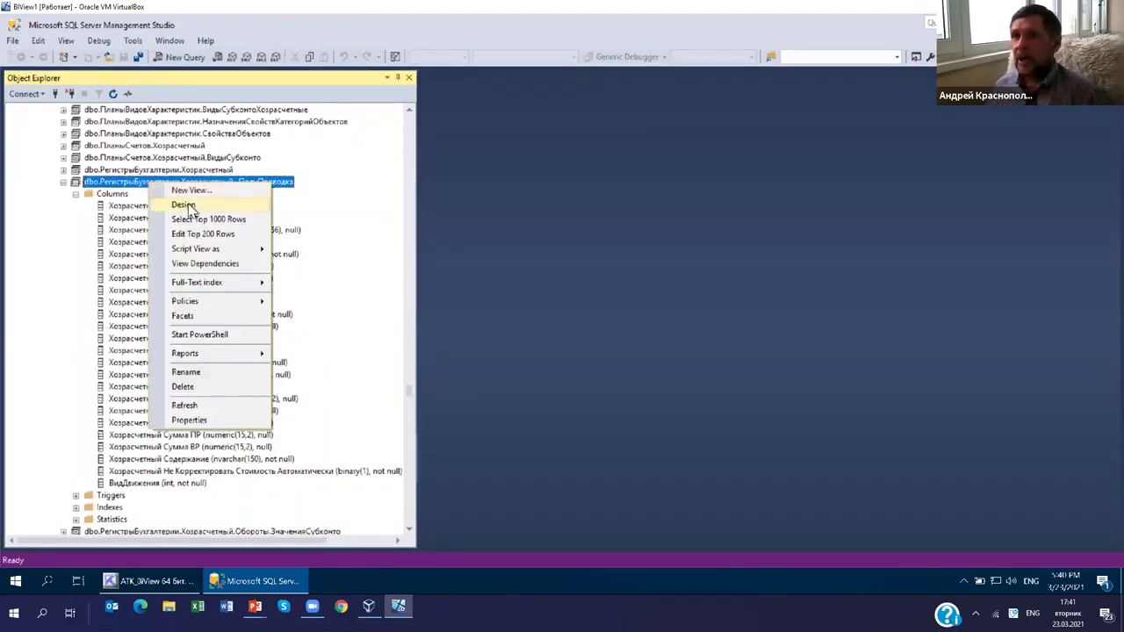
left_click(190, 209)
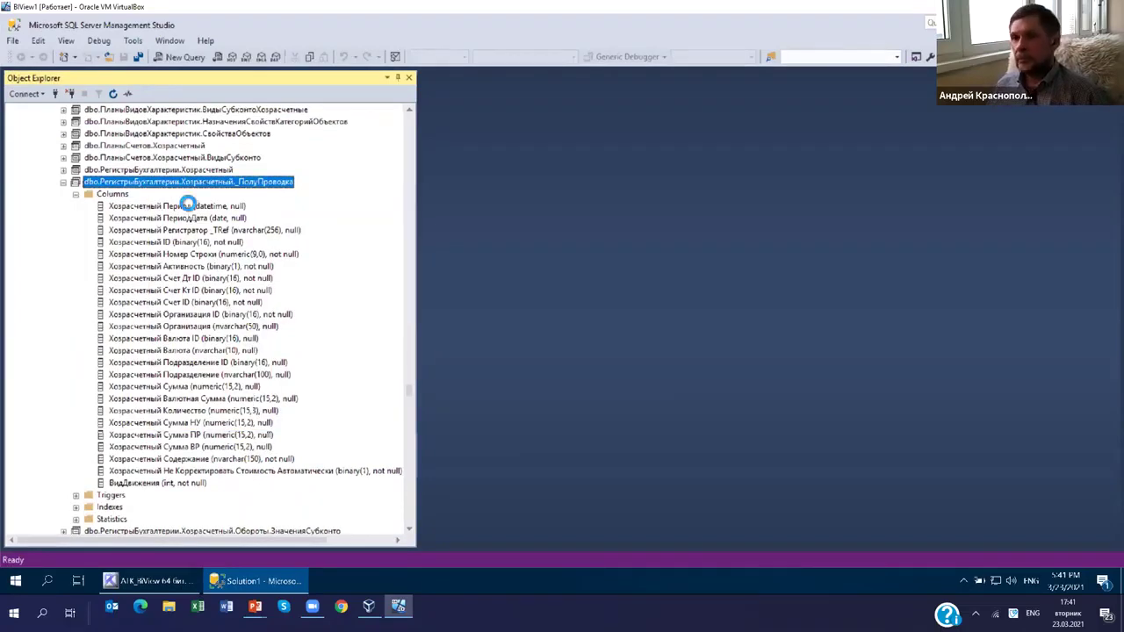
left_click(645, 351)
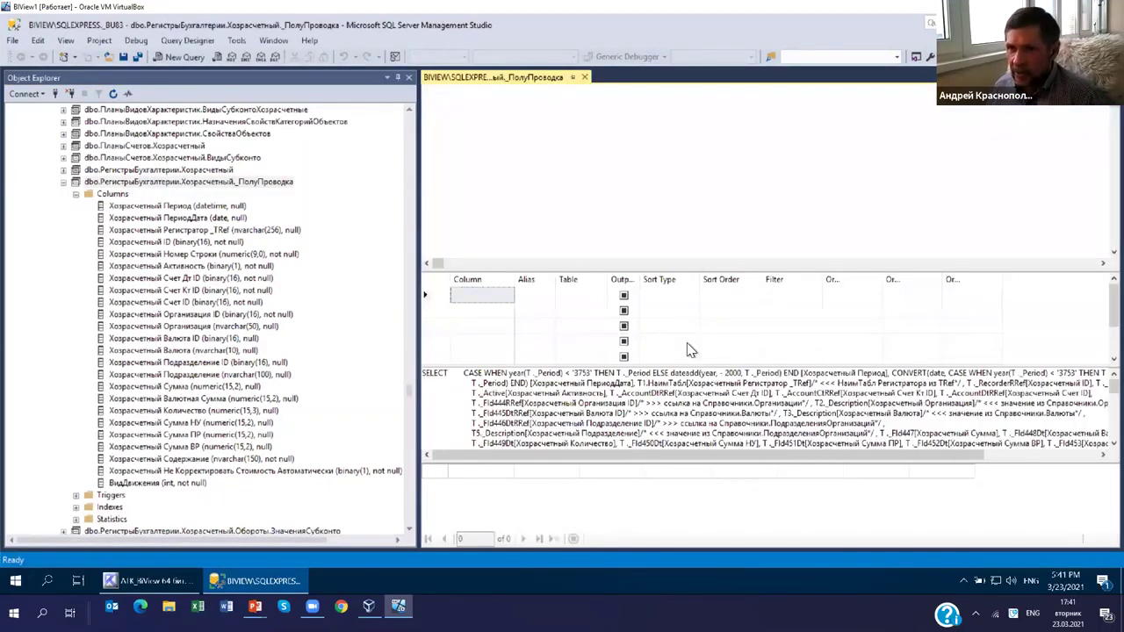
scroll(672, 397, "down", 5)
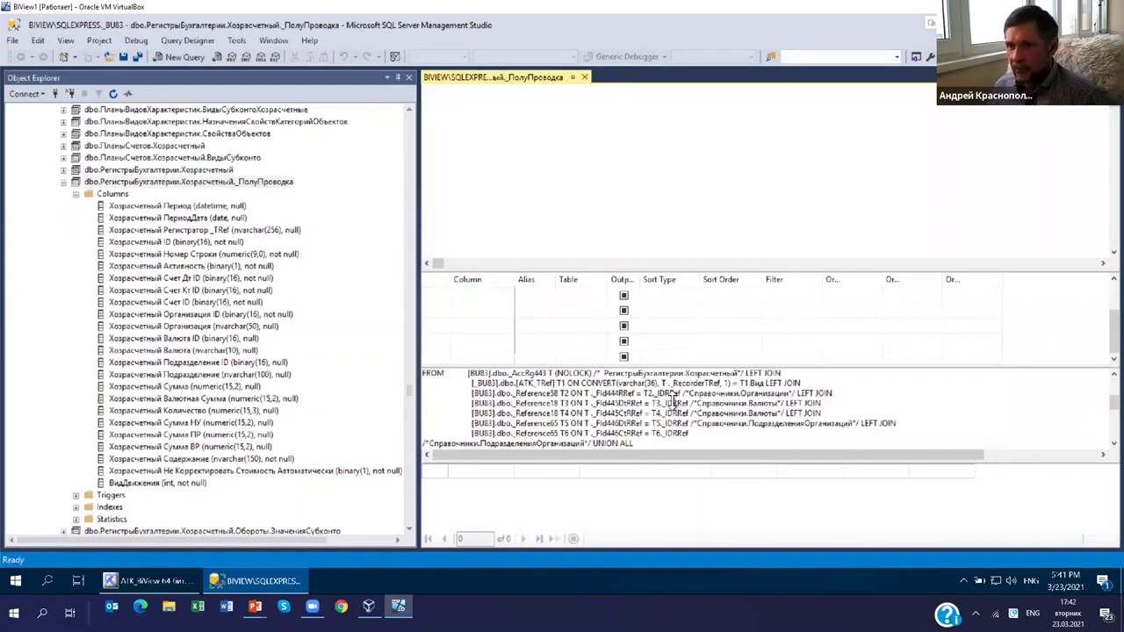
scroll(672, 397, "down", 2)
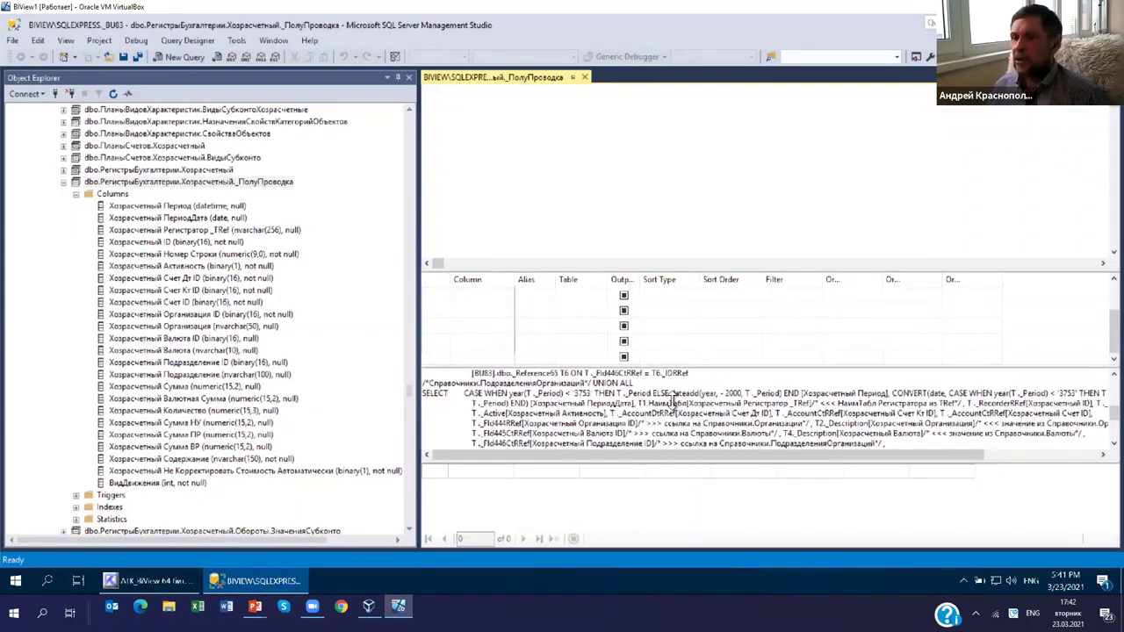
scroll(673, 400, "down", 3)
scroll(672, 399, "down", 1)
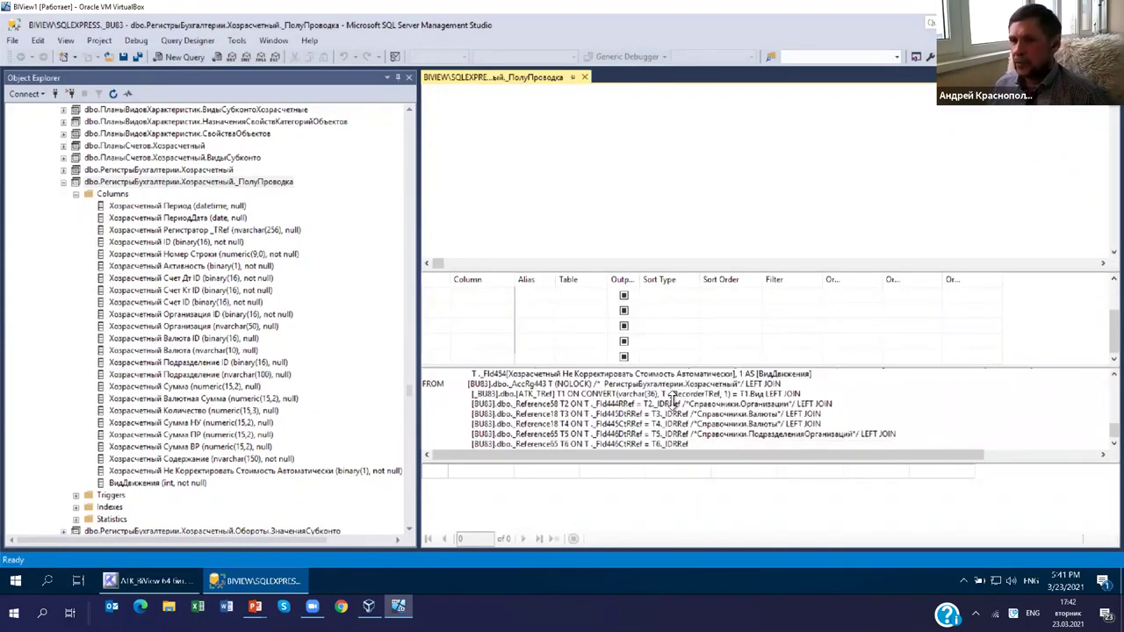
scroll(672, 399, "down", 4)
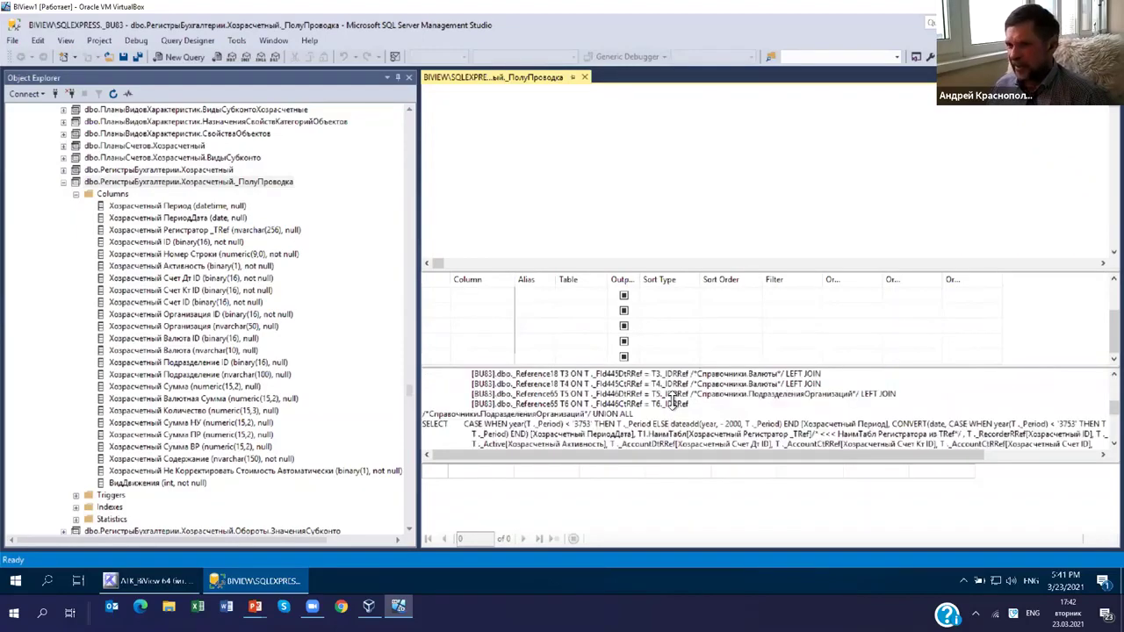
scroll(673, 399, "up", 5)
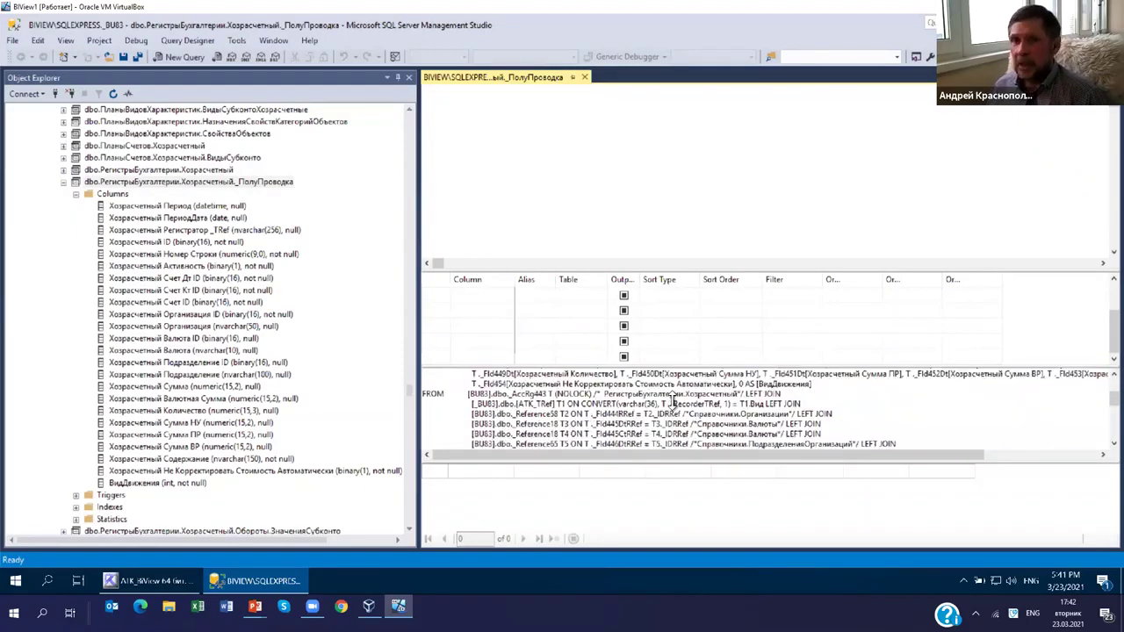
- Open the dbo.РегистрыБухгалтерии.Хозрасчетный view in design mode and examine the diagram of its joined tables
right_click(187, 208)
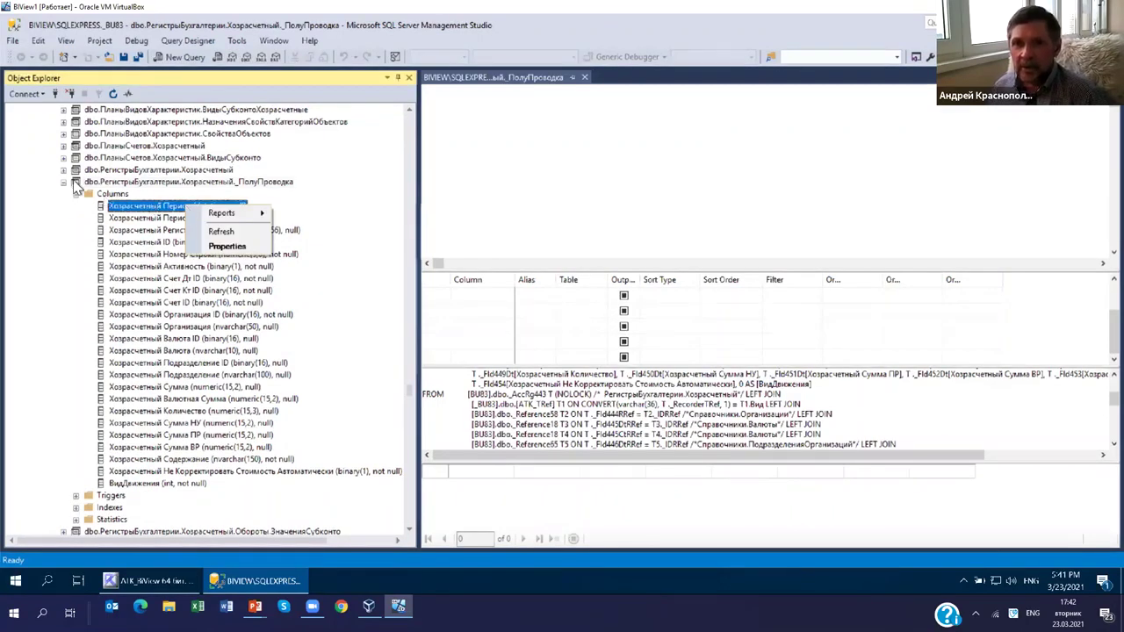
left_click(126, 169)
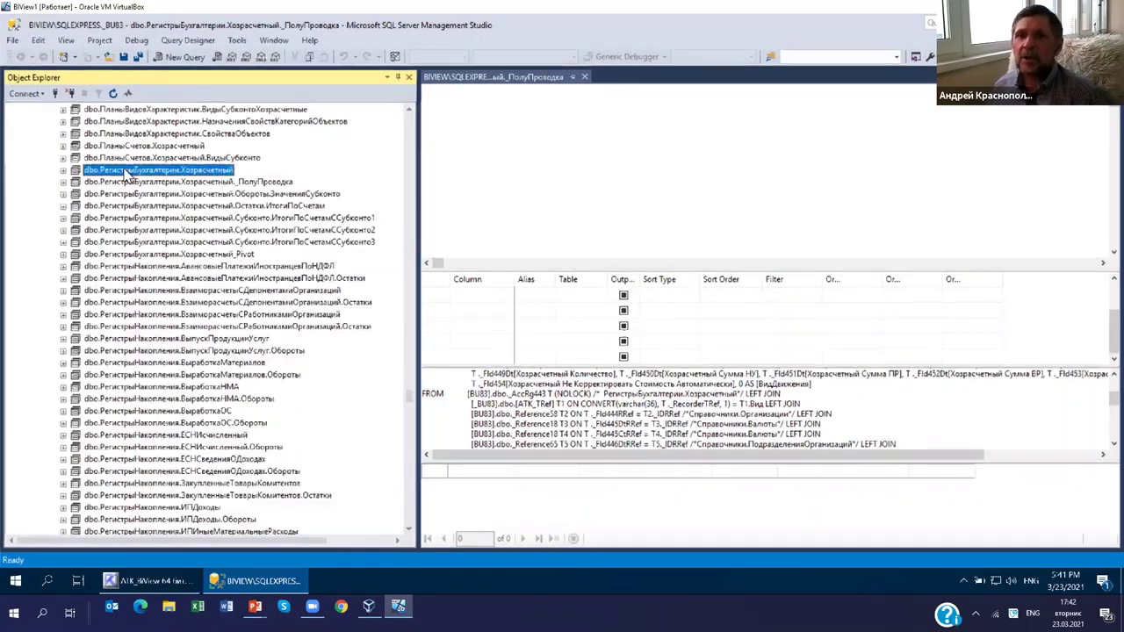
right_click(175, 170)
left_click(166, 191)
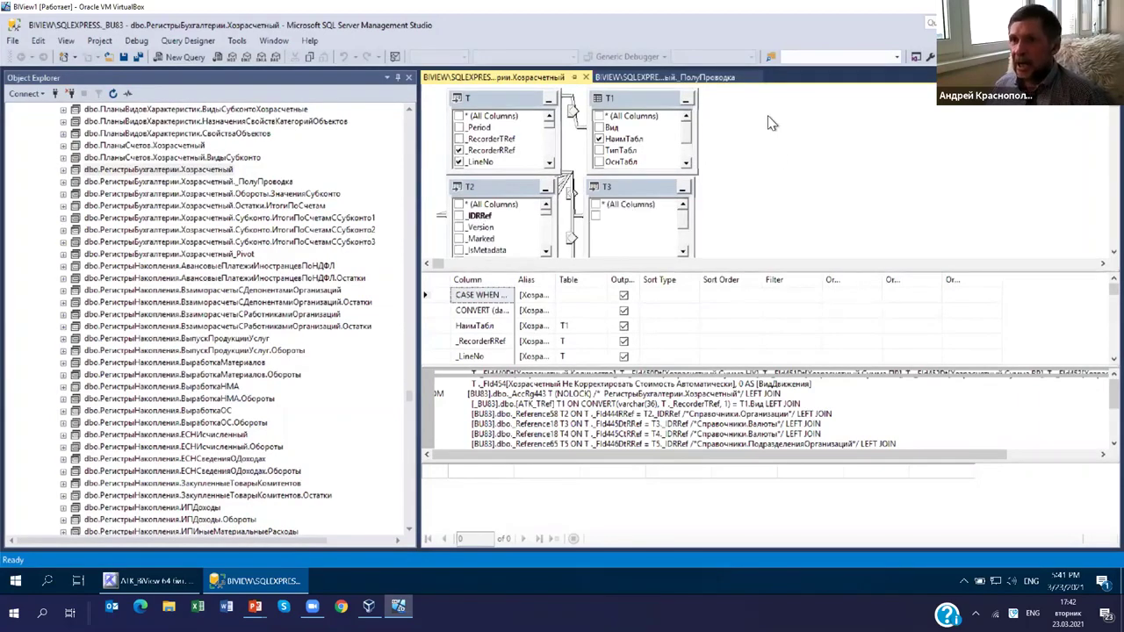
scroll(762, 207, "down", 1)
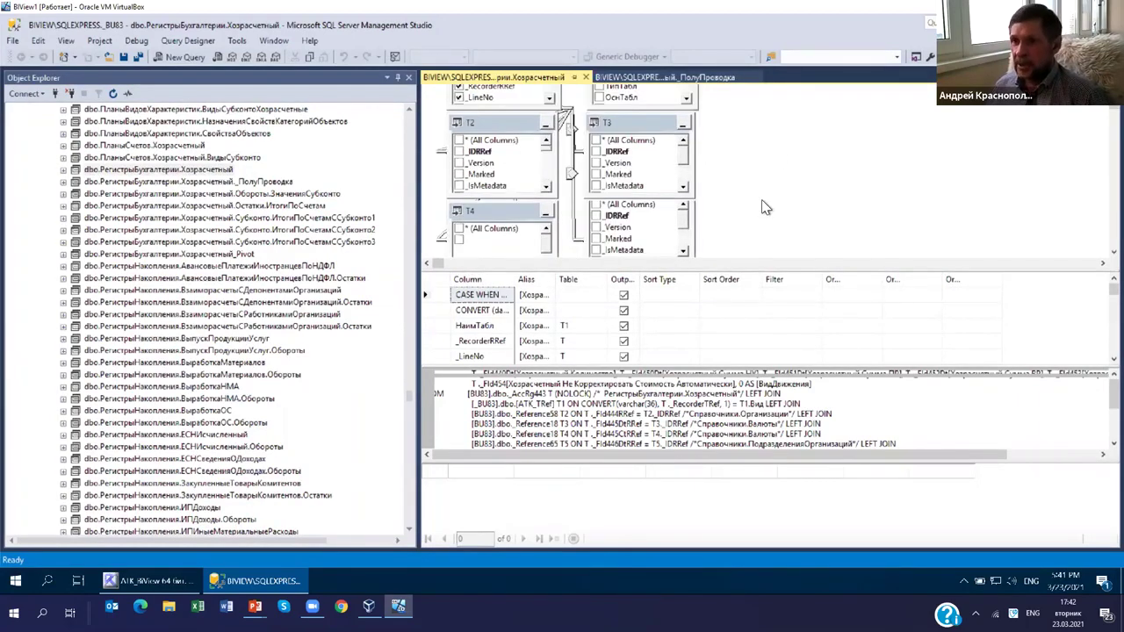
scroll(762, 207, "down", 2)
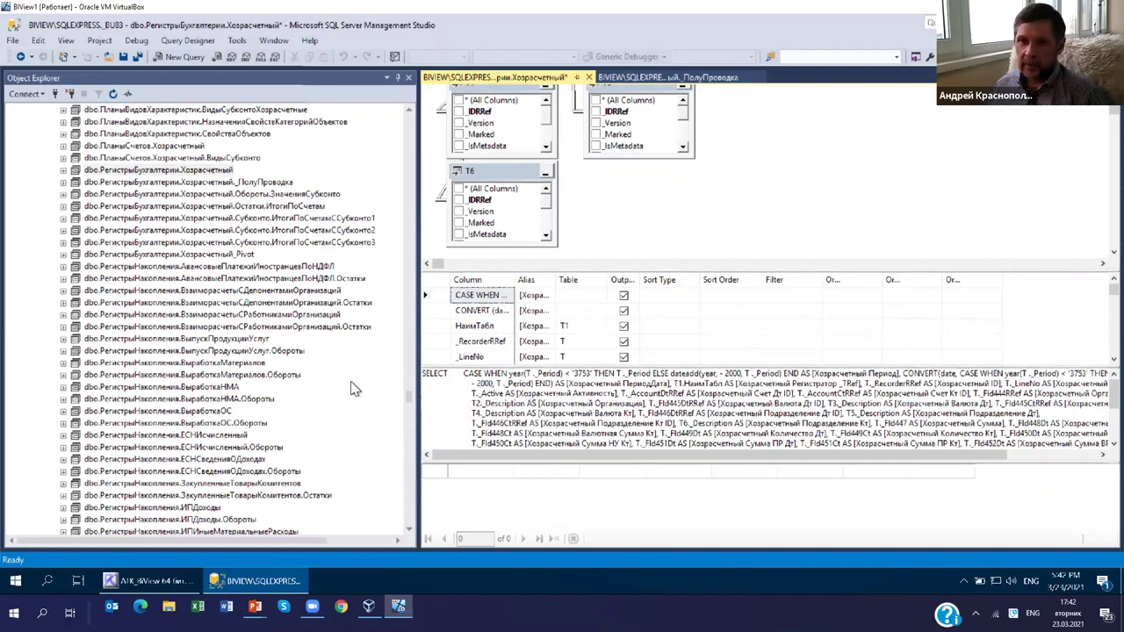
- Browse the accumulation register views, then bring ATK_BIView forward and place it beside the object list for comparison
scroll(237, 350, "down", 8)
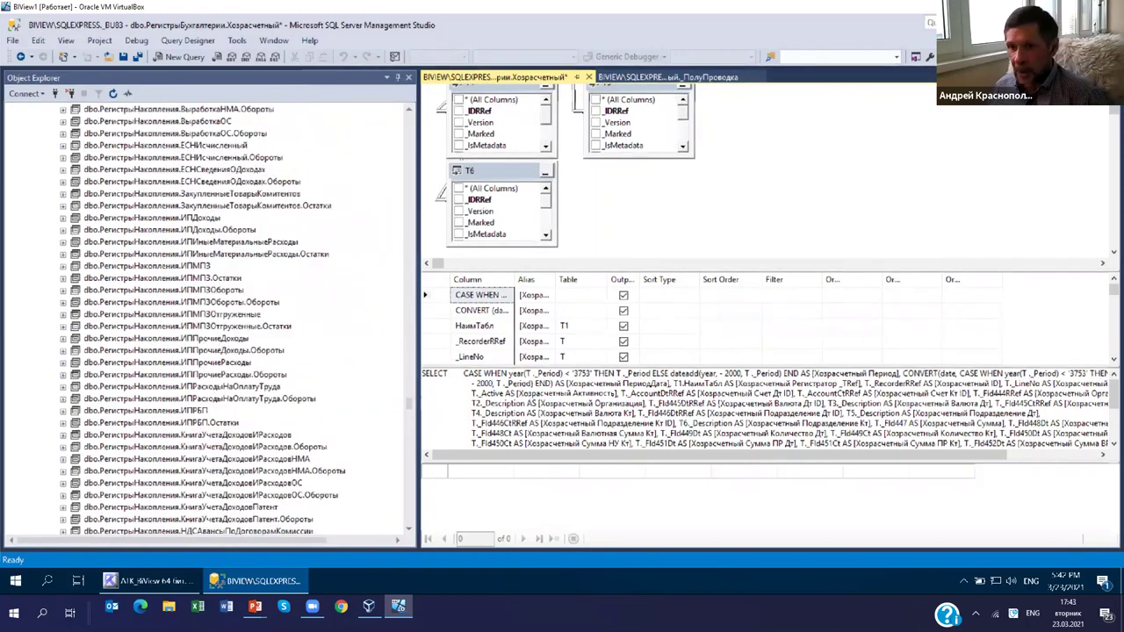
left_click(140, 583)
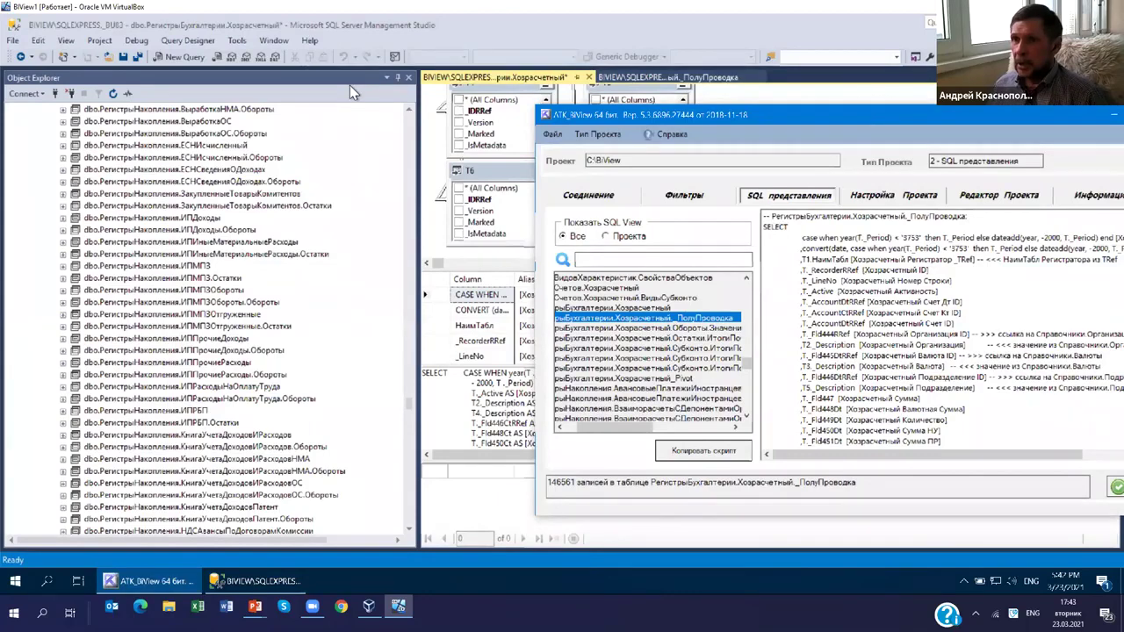
left_click_drag(866, 118, 388, 95)
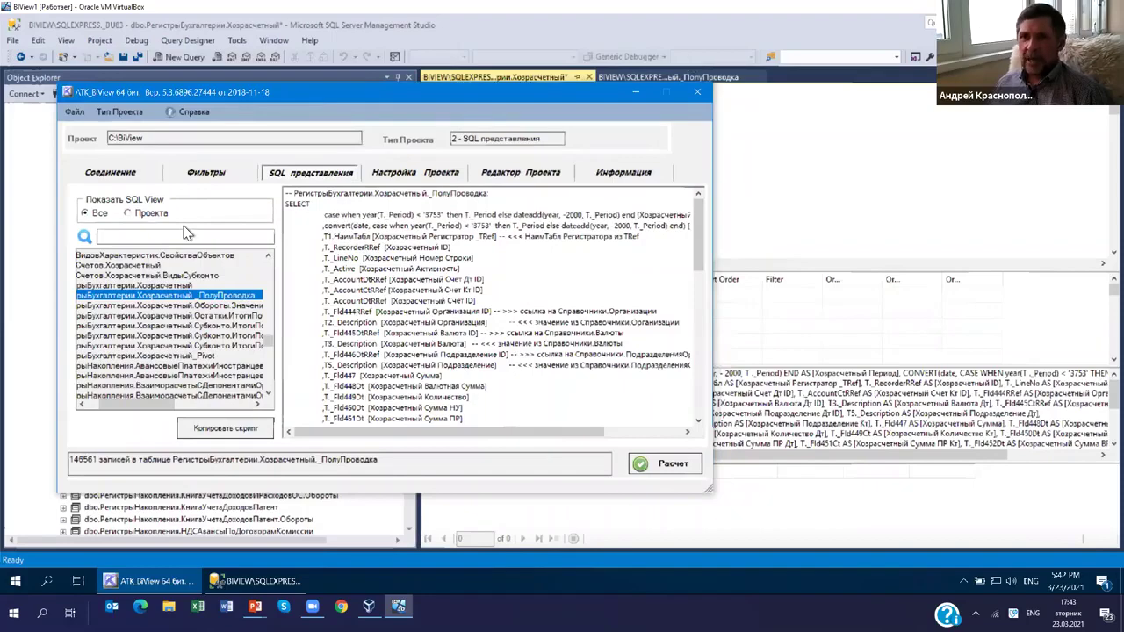
left_click_drag(313, 92, 690, 63)
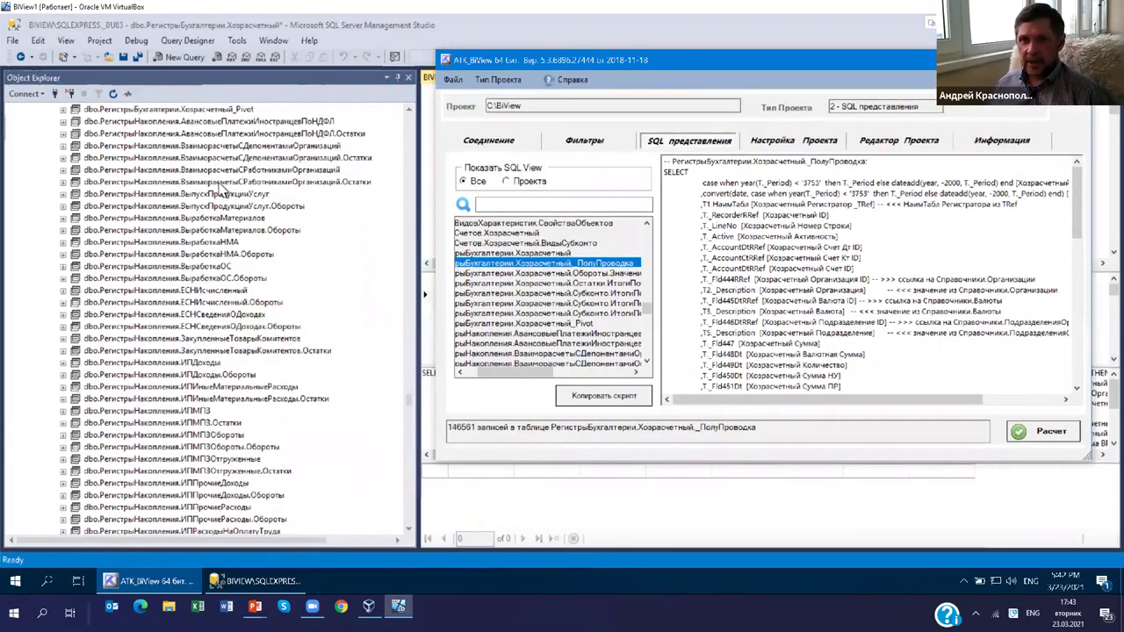
- Go back up through the _BU83 views in SQL Server Management Studio and collapse the Views folder
scroll(224, 188, "up", 10)
scroll(222, 188, "up", 15)
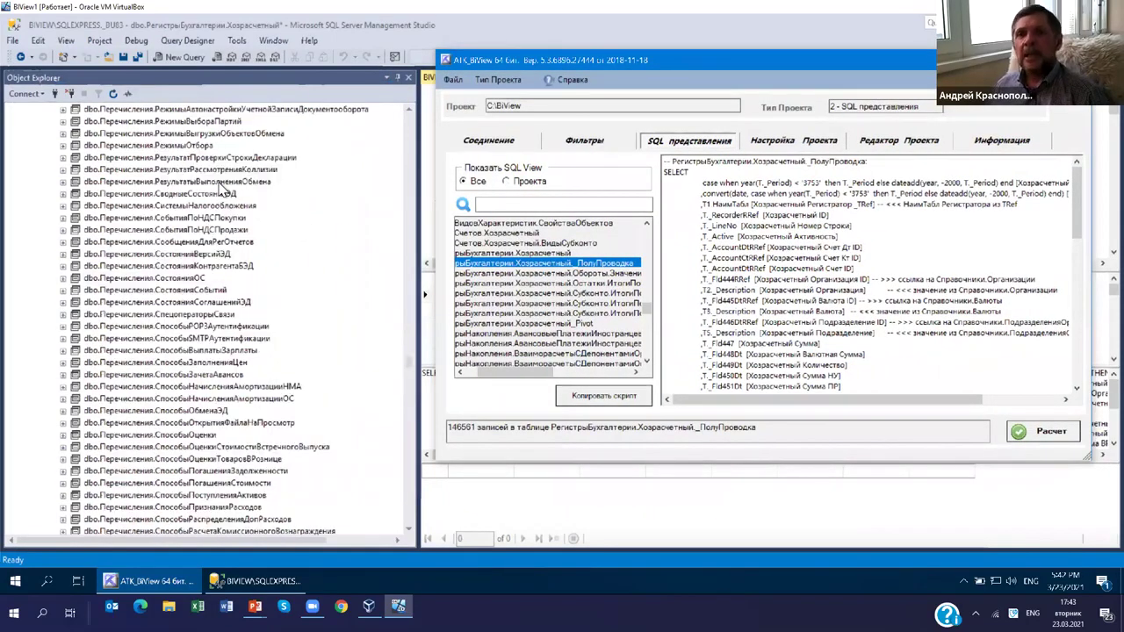
scroll(381, 315, "up", 15)
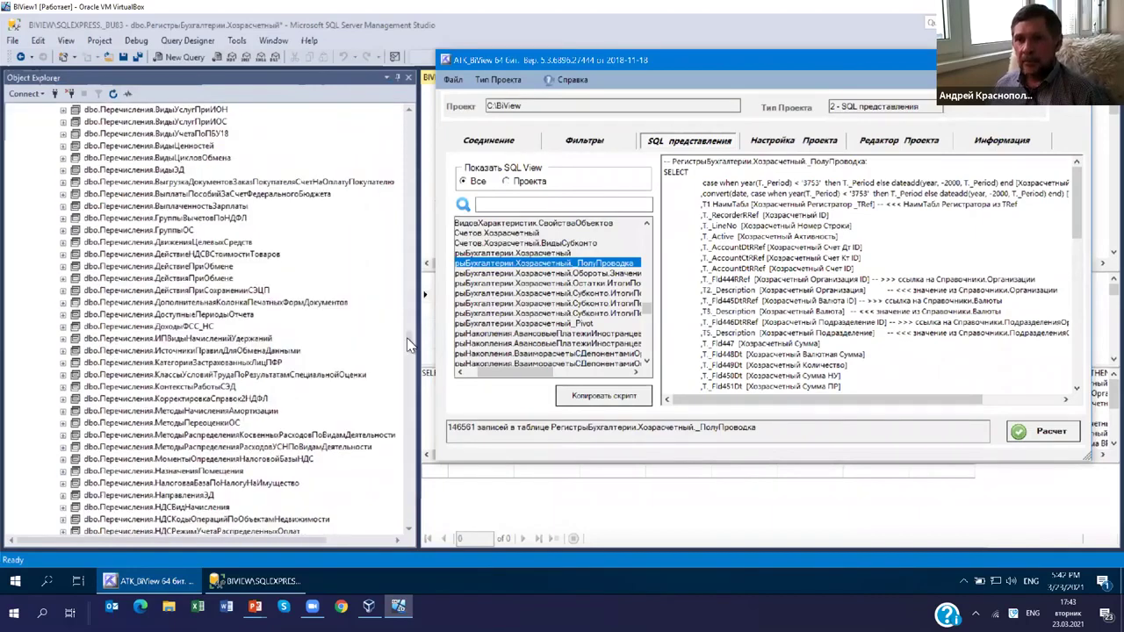
left_click(62, 371)
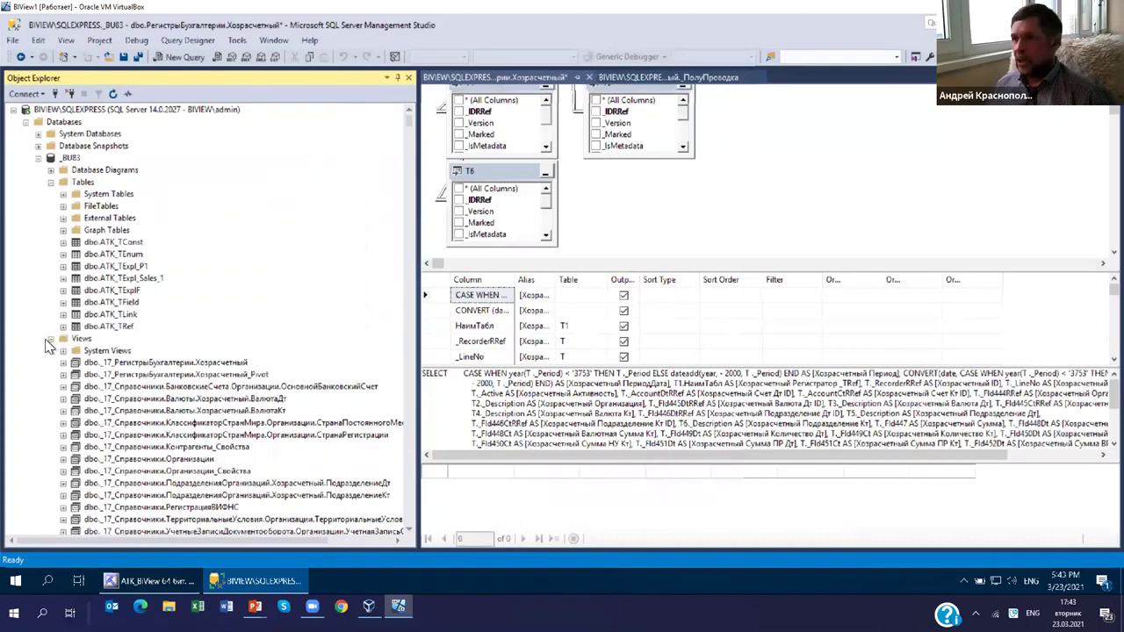
left_click(50, 339)
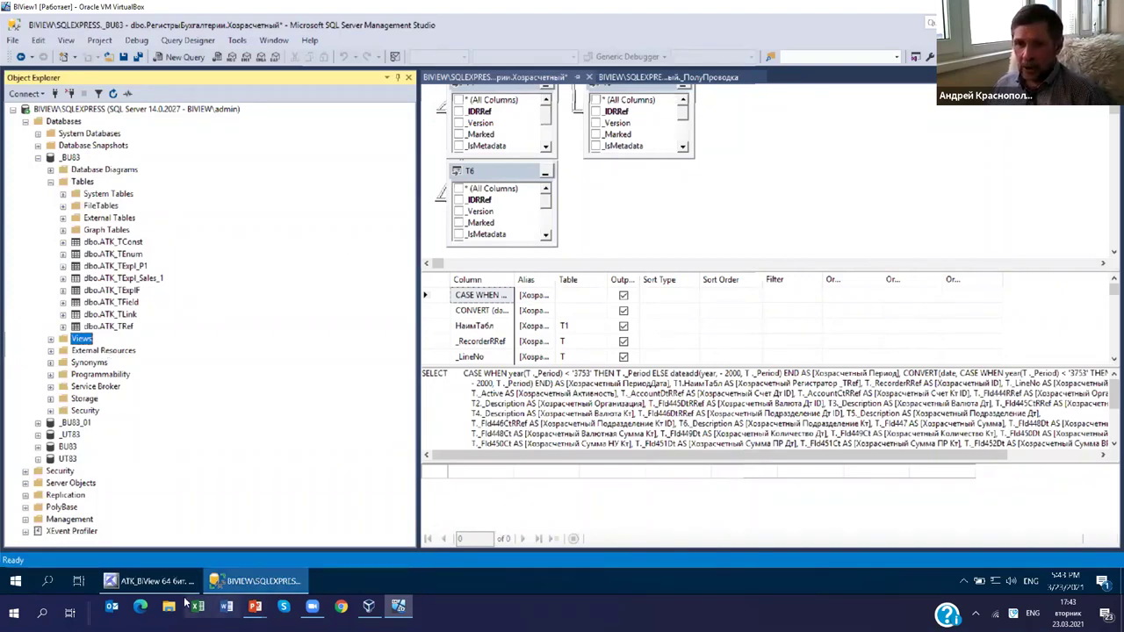
- Switch to ATK_BIView and move its window fully into view over SQL Server Management Studio
key("alt+Tab")
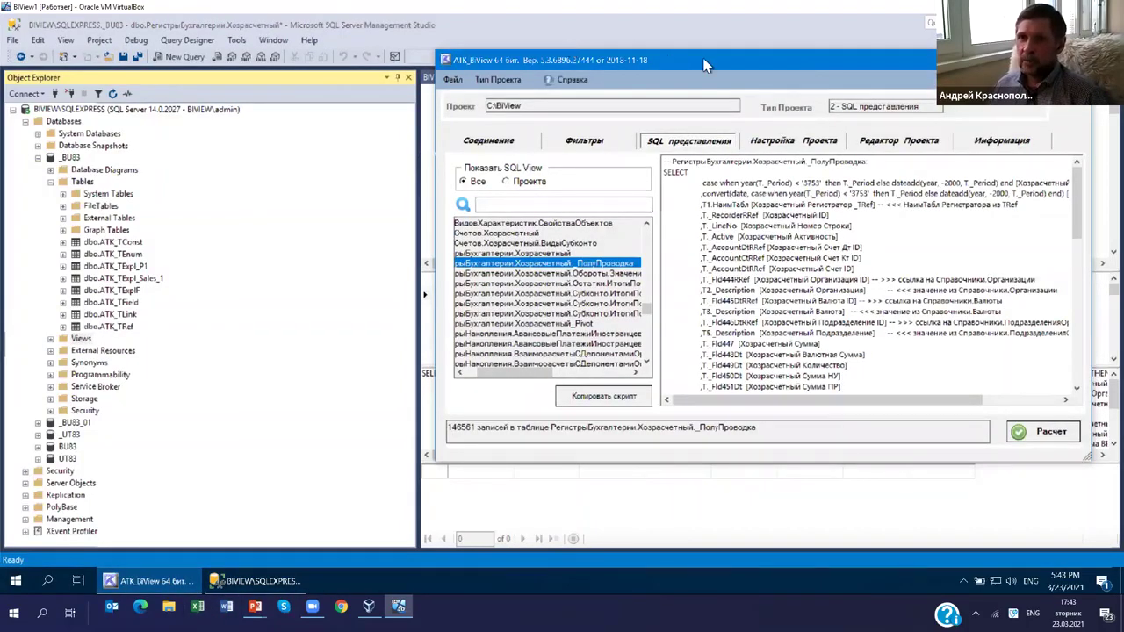
left_click_drag(491, 60, 176, 56)
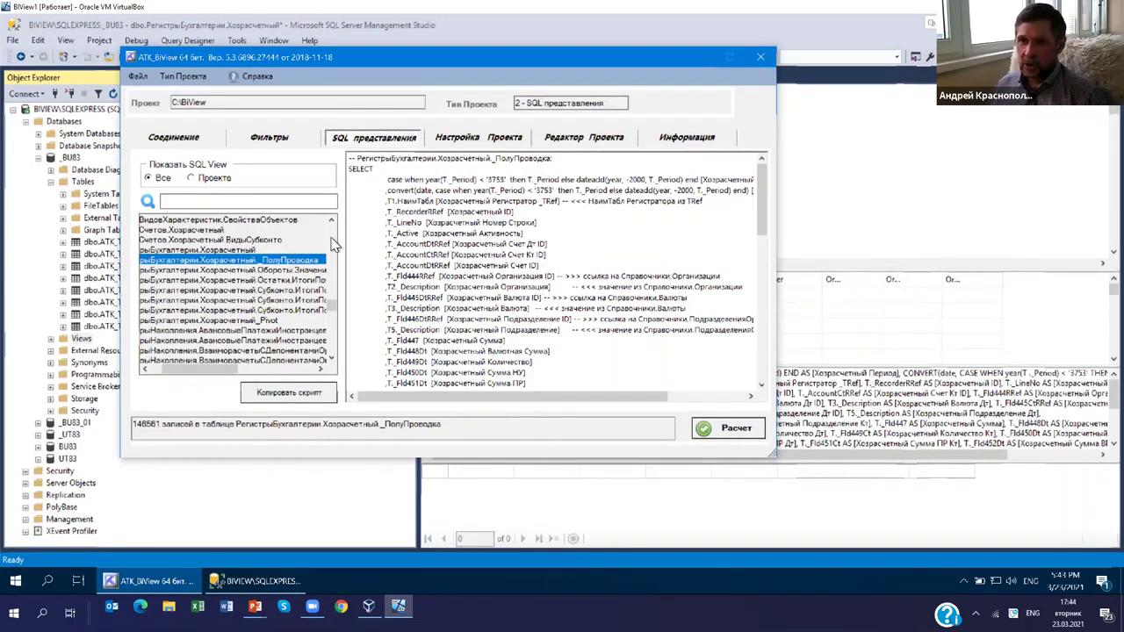
- Copy the SQL script of the РегистрыБухгалтерии.Хозрасчетный._ПолуПроводка view and read it through to the joins of its second SELECT
left_click(295, 402)
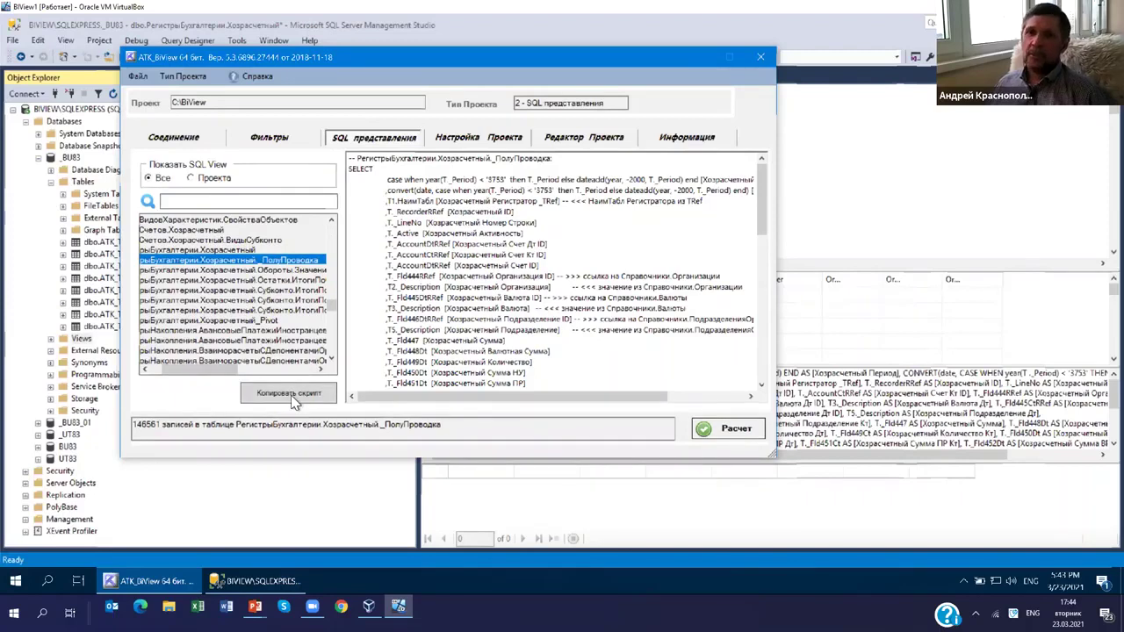
left_click(295, 403)
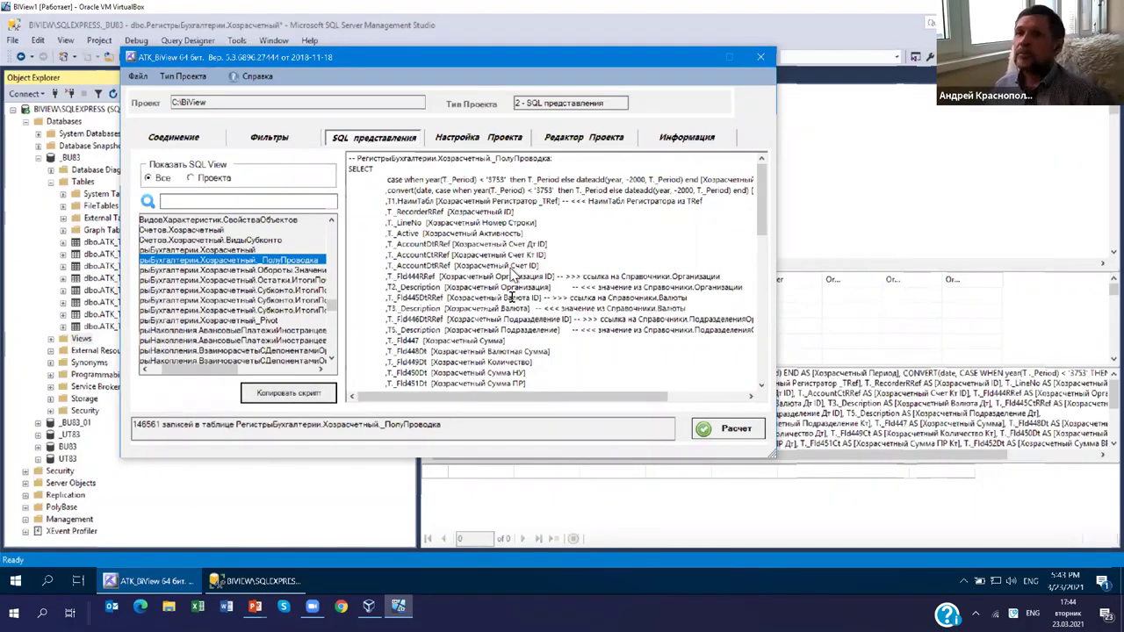
scroll(514, 274, "down", 3)
scroll(655, 246, "down", 3)
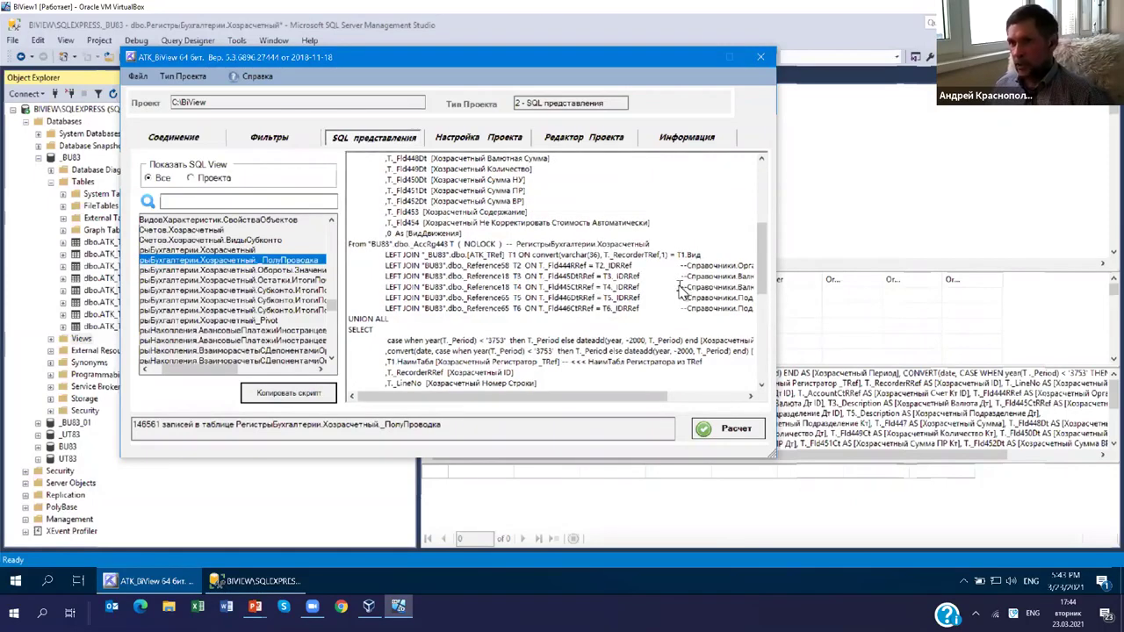
scroll(681, 291, "down", 5)
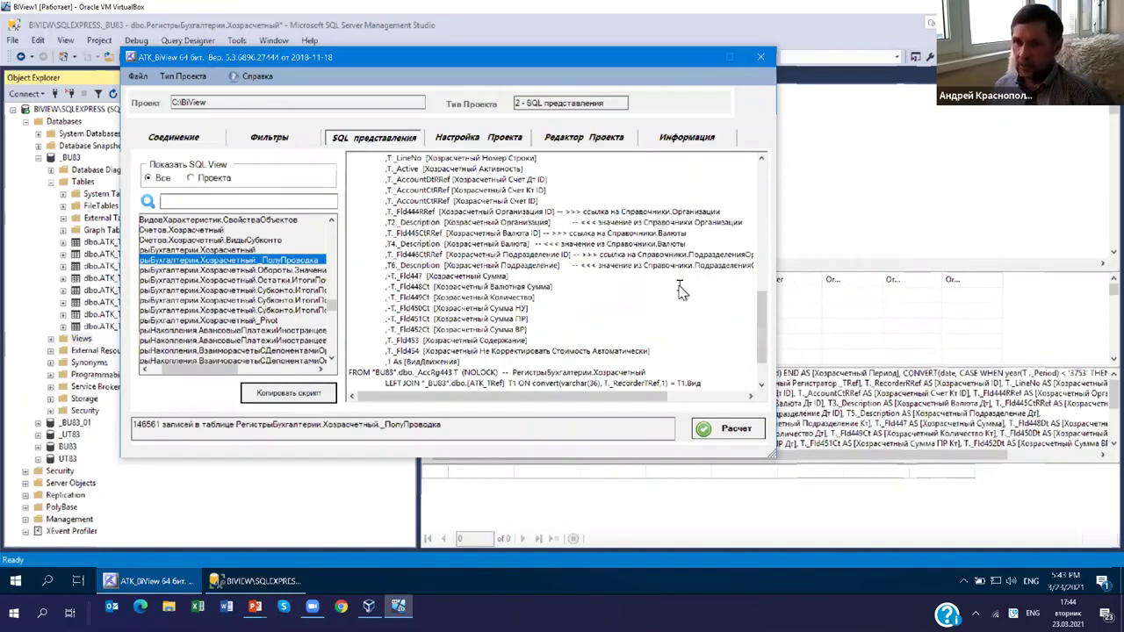
scroll(611, 260, "down", 2)
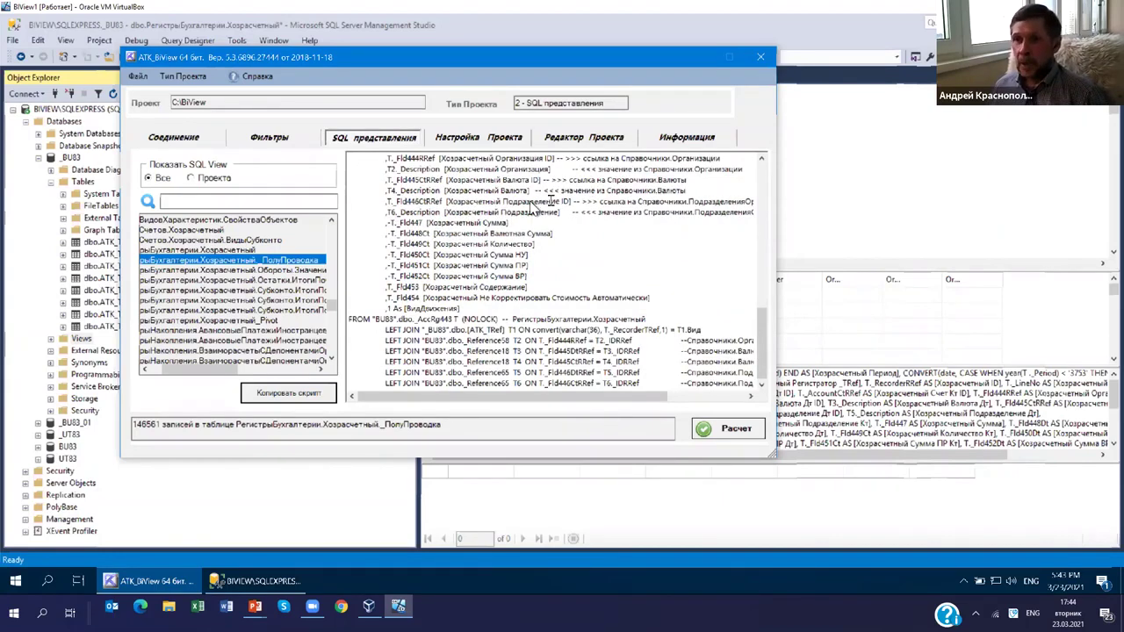
- Try to add РегистрыБухгалтерии.Хозрасчетный to the fact table list in the project settings
left_click(463, 142)
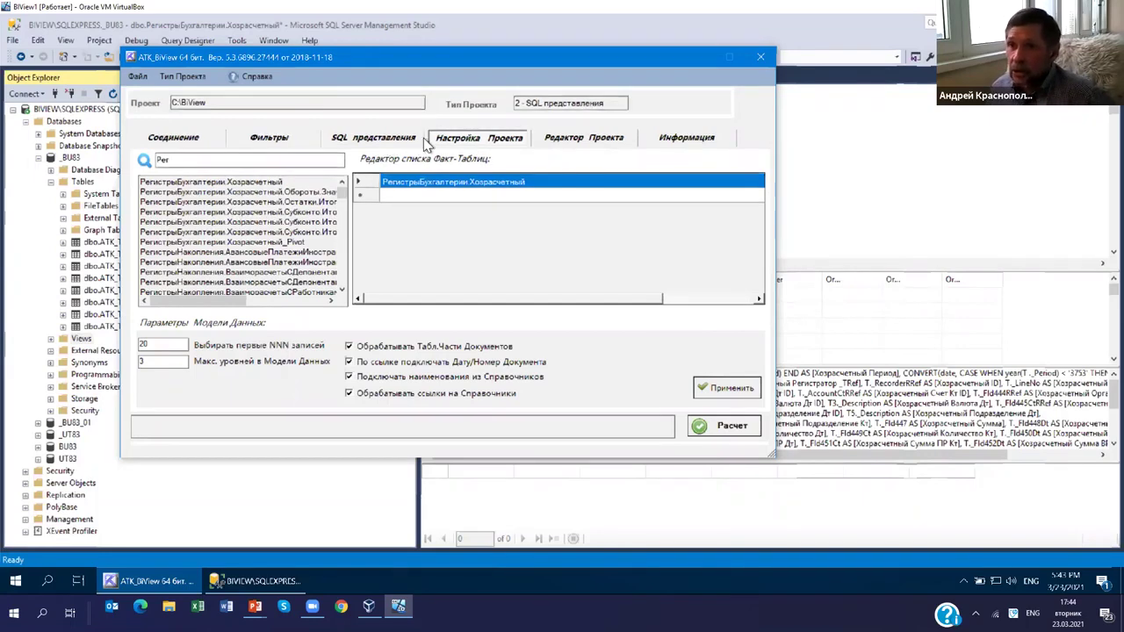
left_click(260, 187)
double_click(261, 188)
left_click(260, 182)
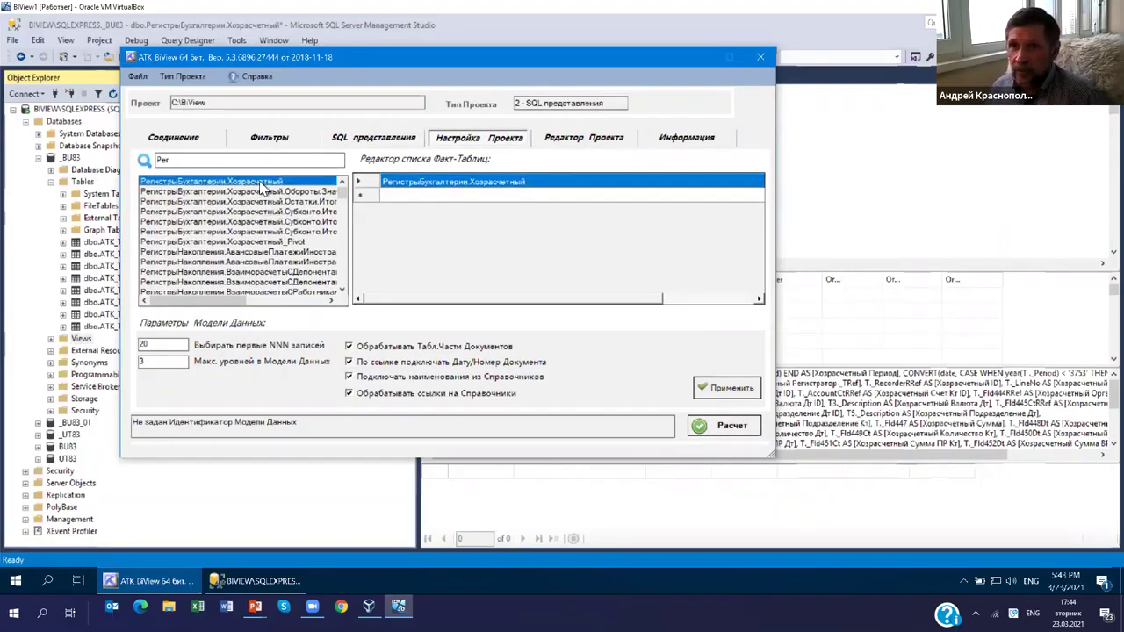
- Check the project editor, enlarge the ATK_BIView window, and return to the project settings
left_click(558, 142)
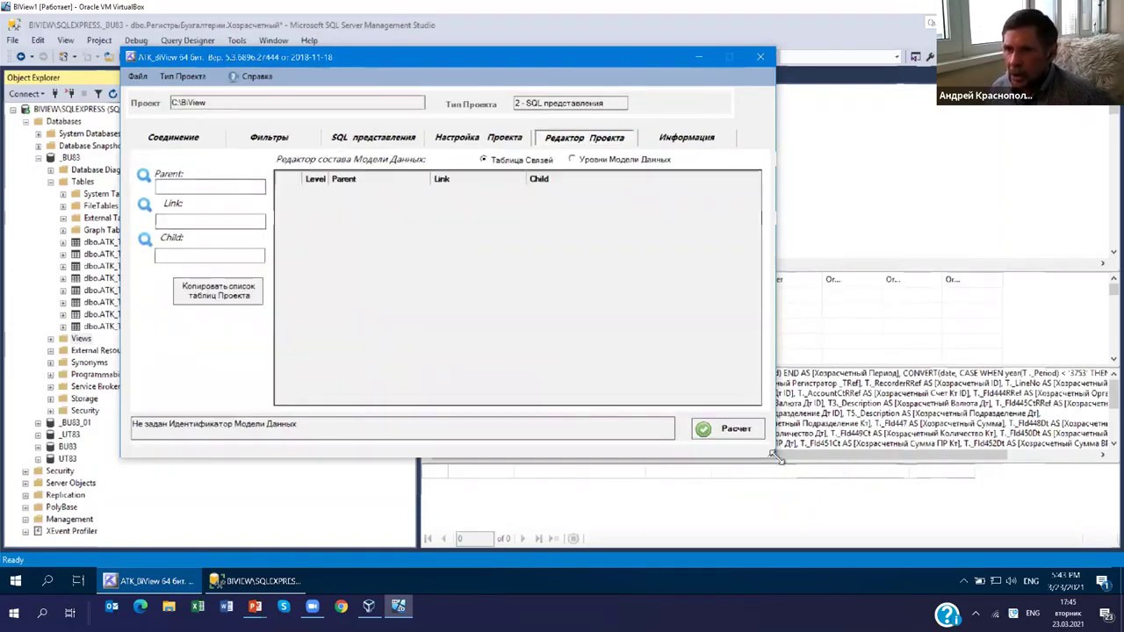
left_click_drag(775, 455, 835, 518)
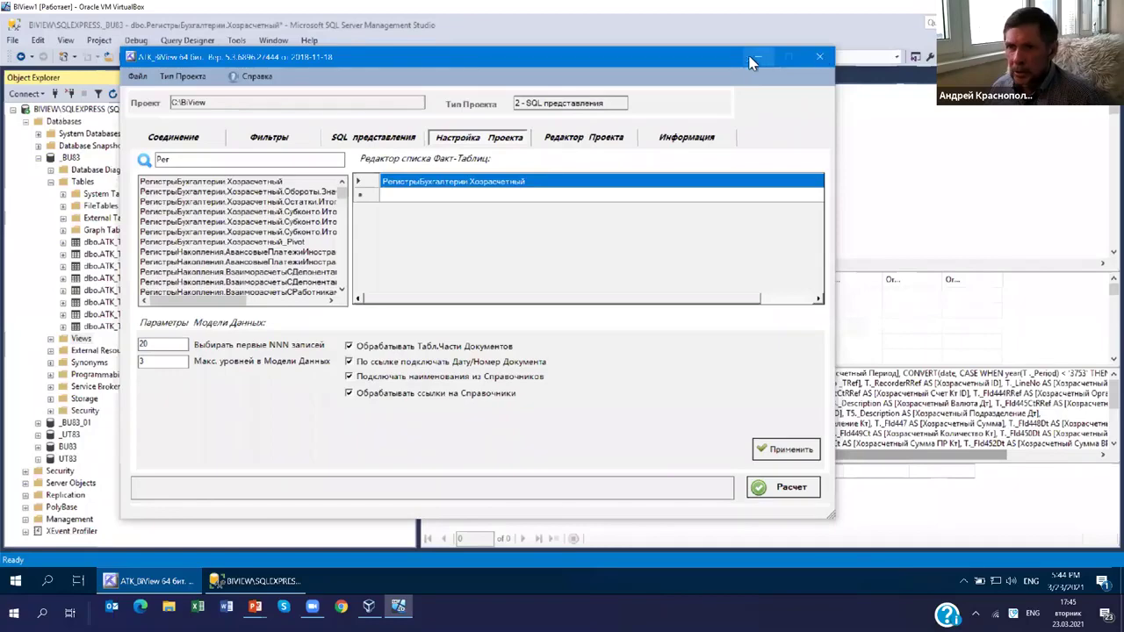
left_click(145, 580)
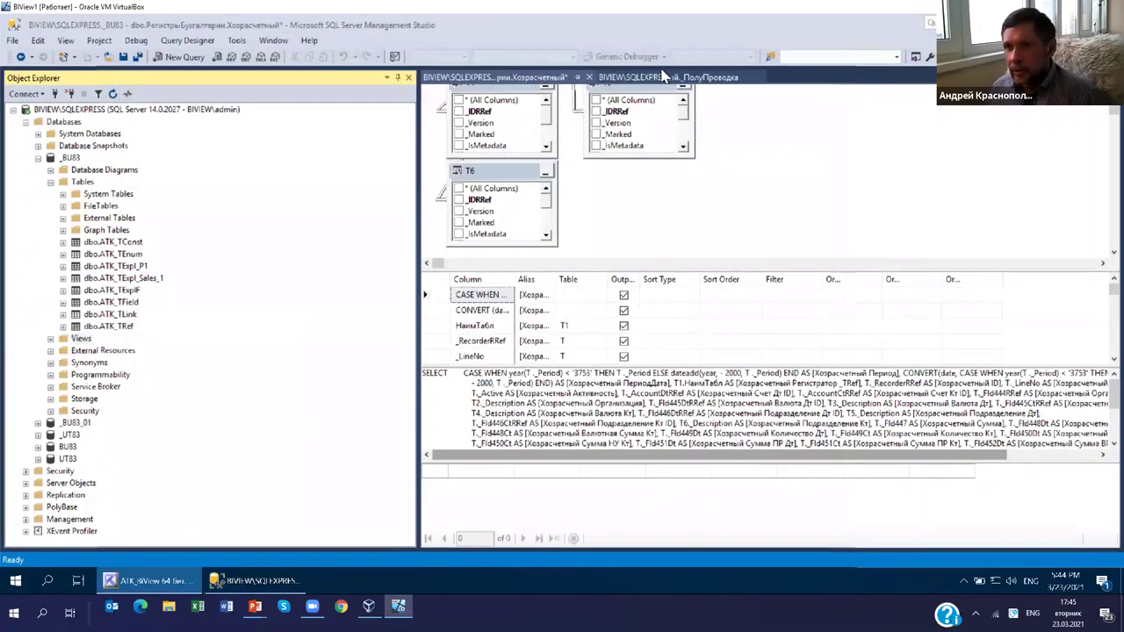
key("alt+Tab")
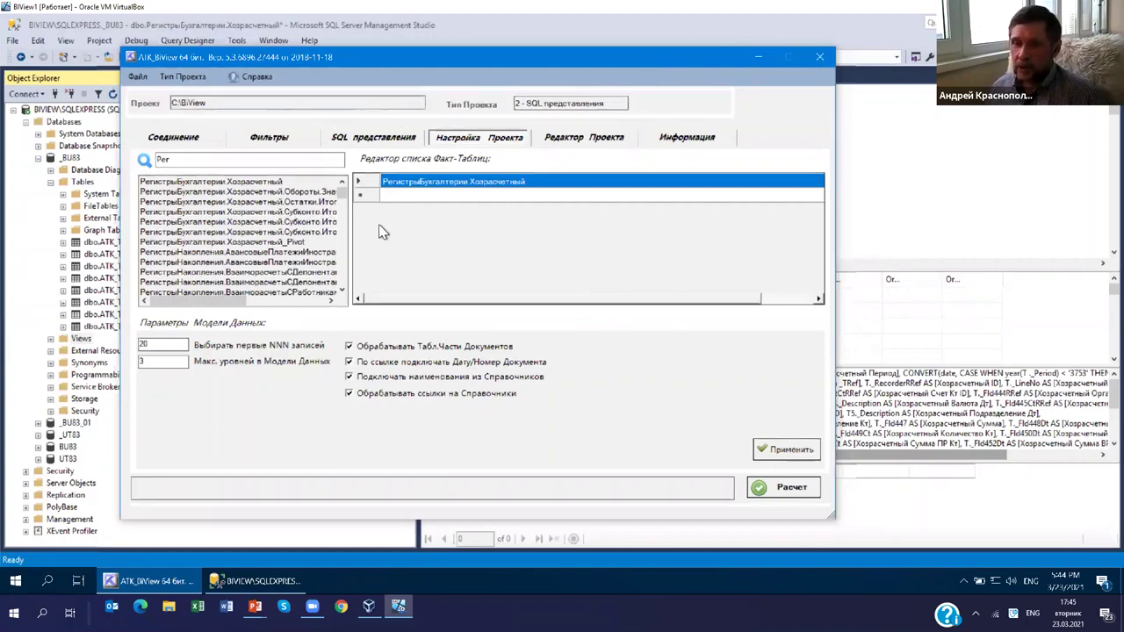
- Change the project type to 3 - Создание Модели Данных and set the data model identifier to P2
left_click(186, 77)
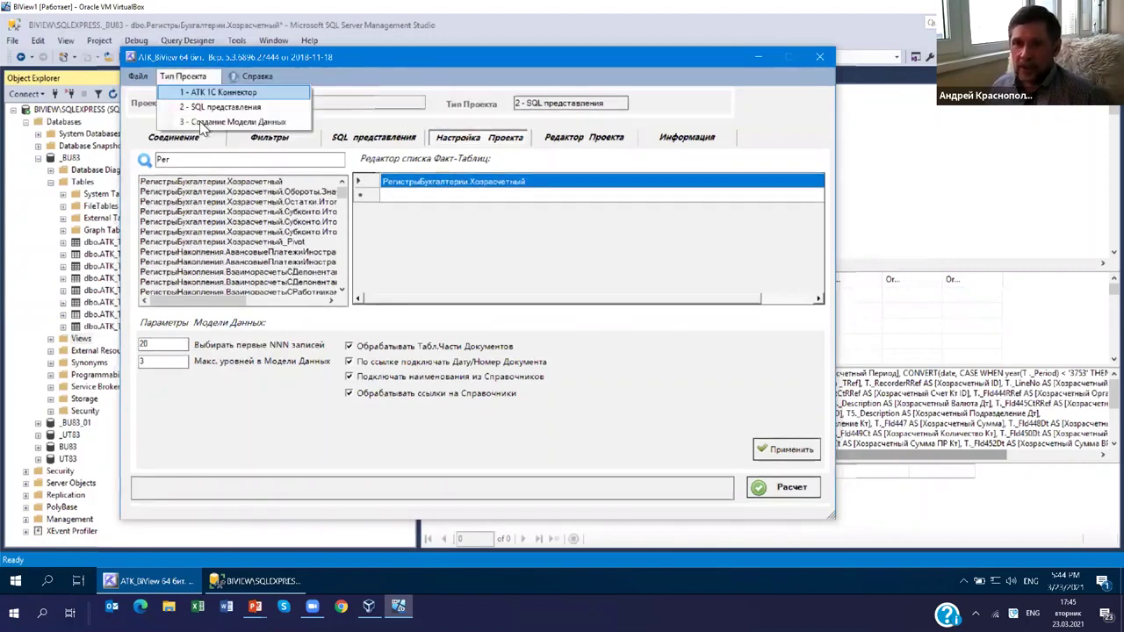
left_click(199, 121)
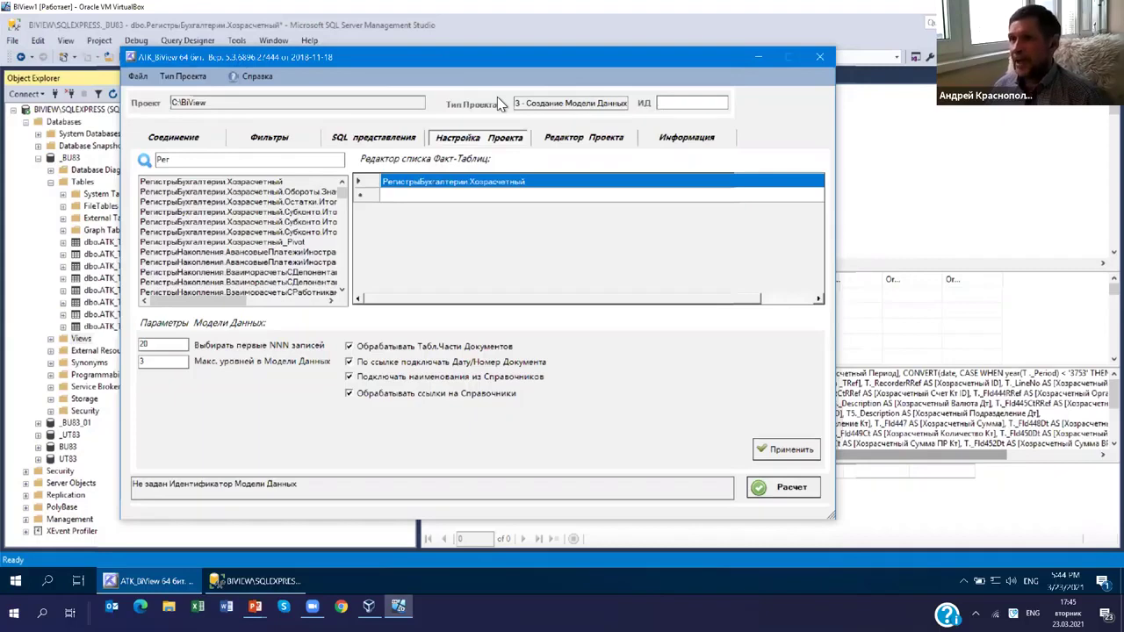
left_click(691, 105)
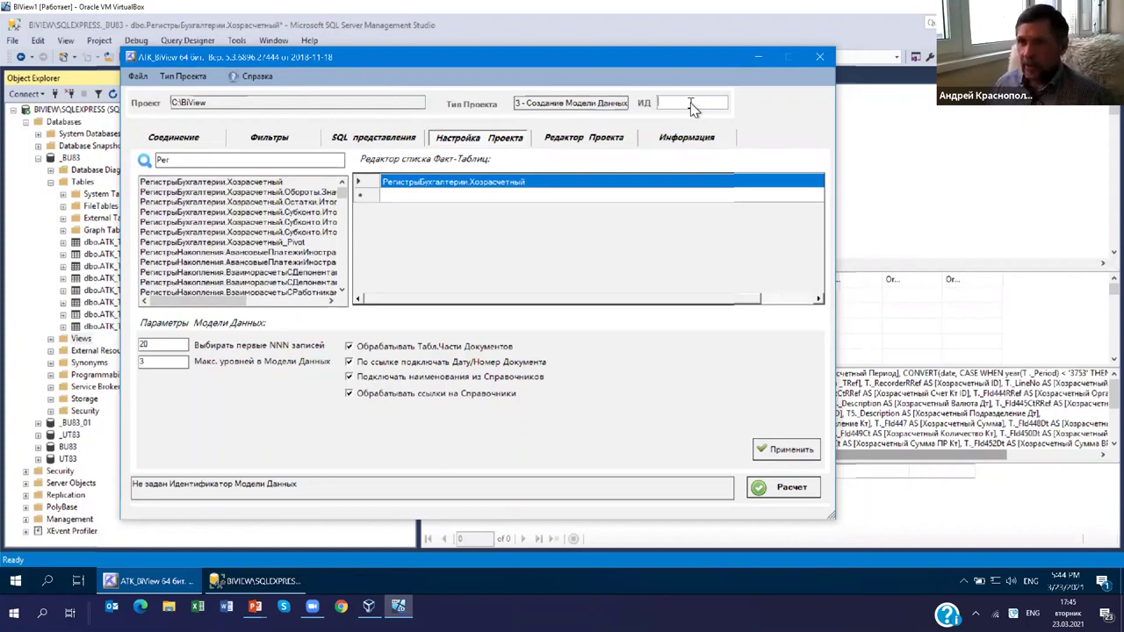
type("P")
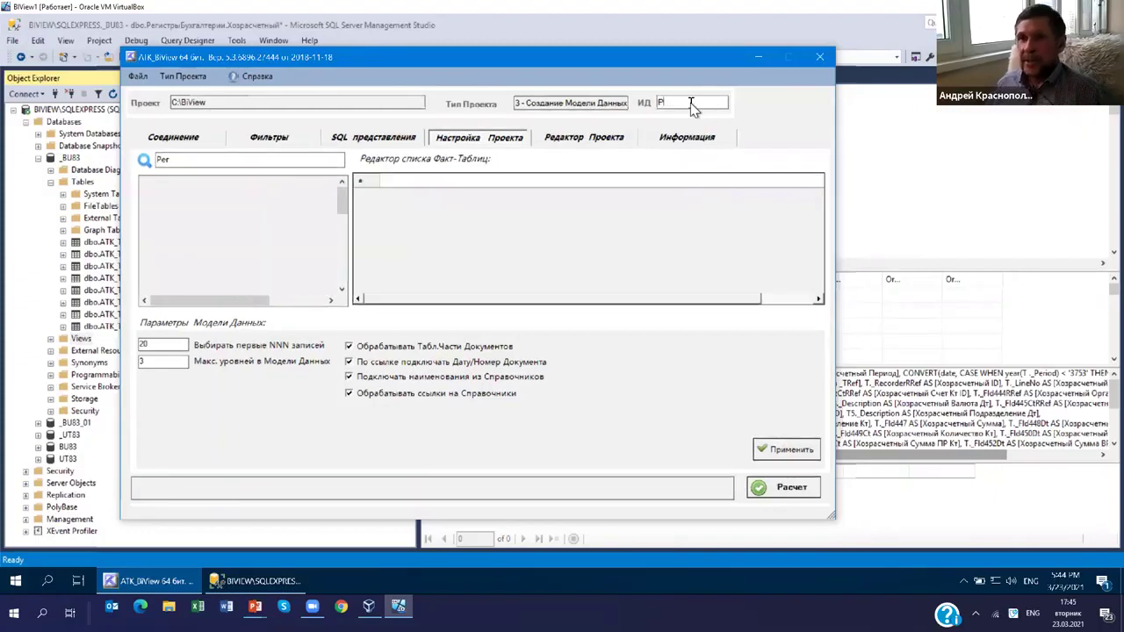
type("2")
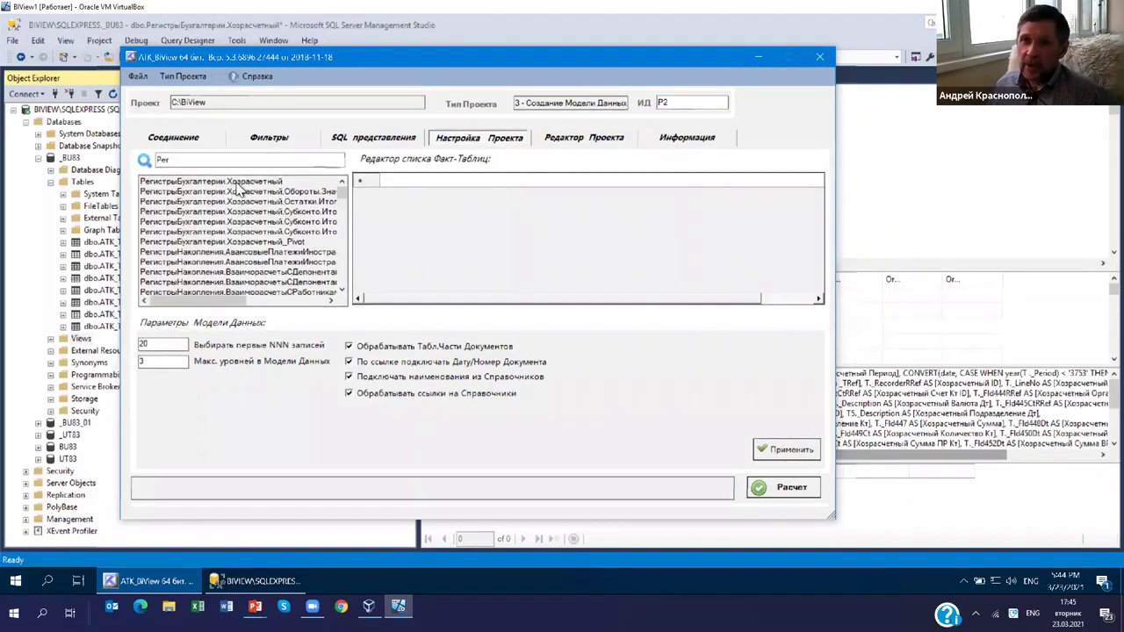
- Calculate the data model with РегистрыБухгалтерии.Хозрасчетный as its fact table and open its link table in the project editor
left_click_drag(237, 185, 419, 242)
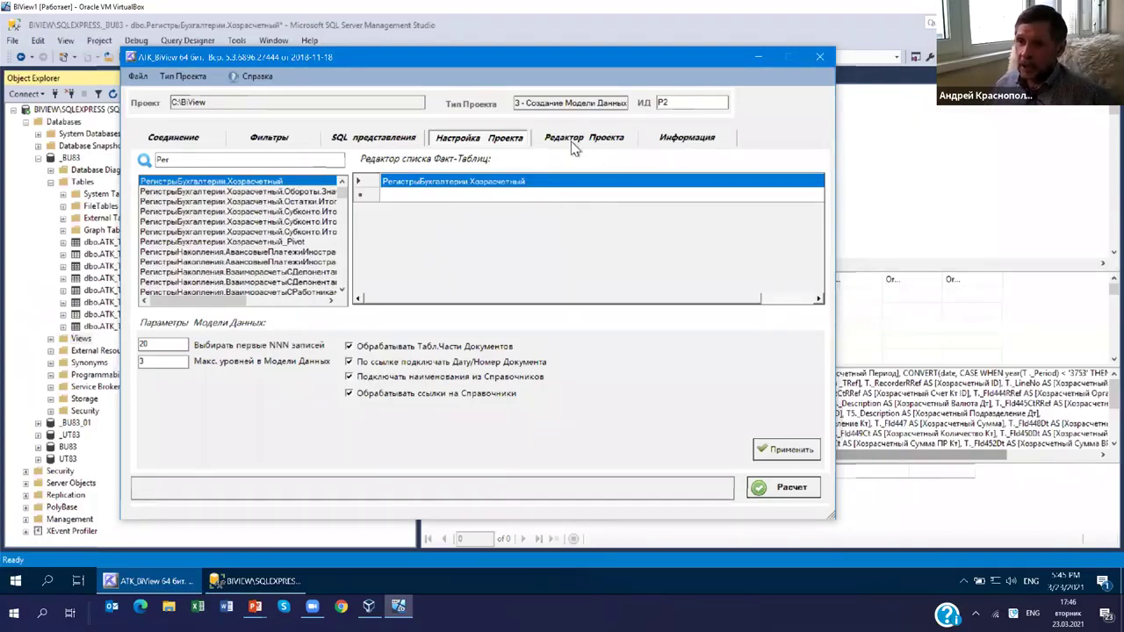
left_click(784, 489)
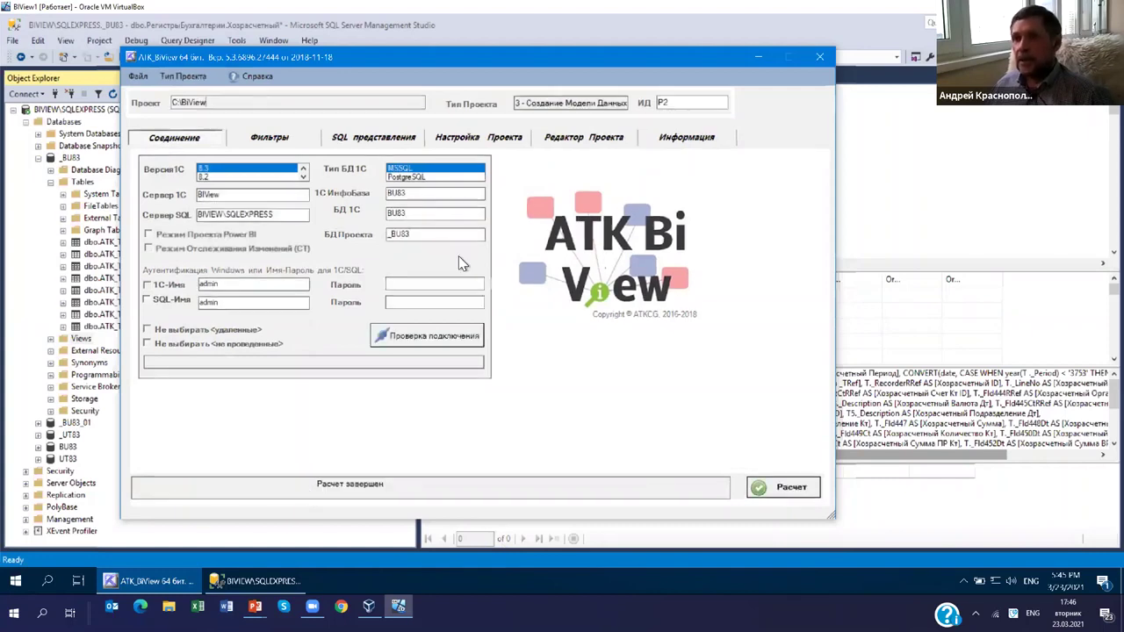
left_click(586, 138)
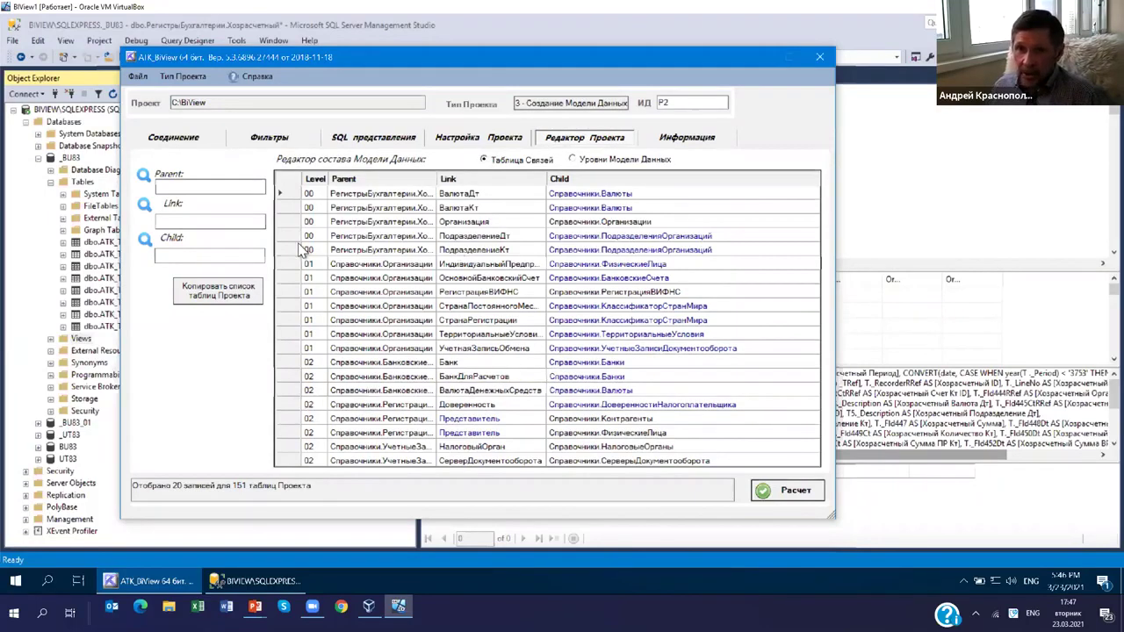
- Check the maximum levels parameter in the project settings, and copy the list of project tables from the project editor
left_click(490, 140)
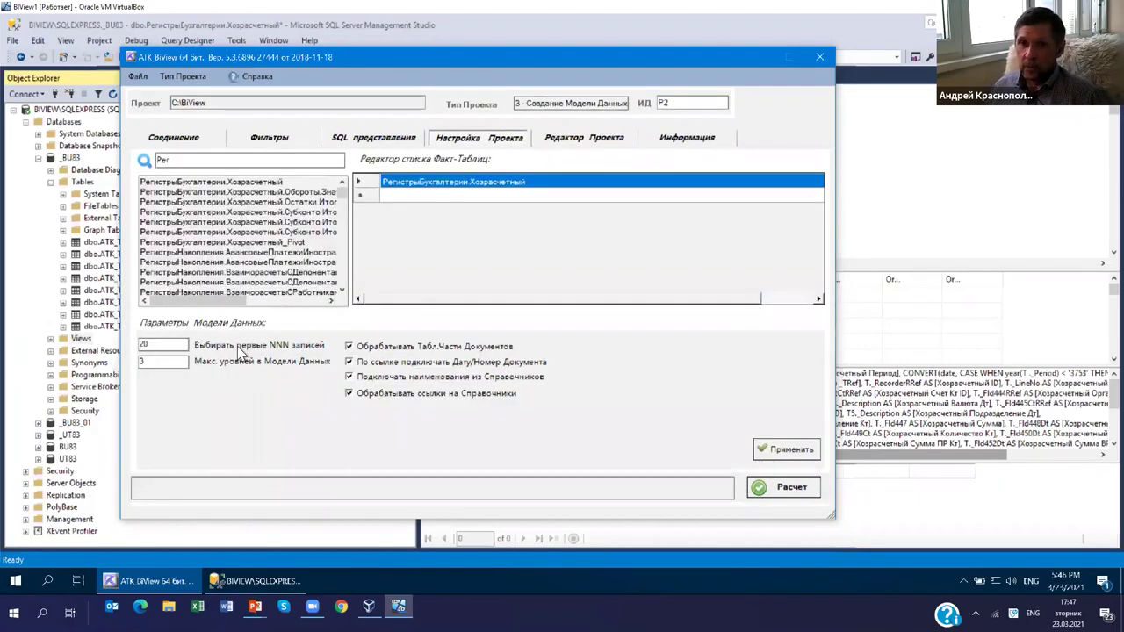
double_click(146, 364)
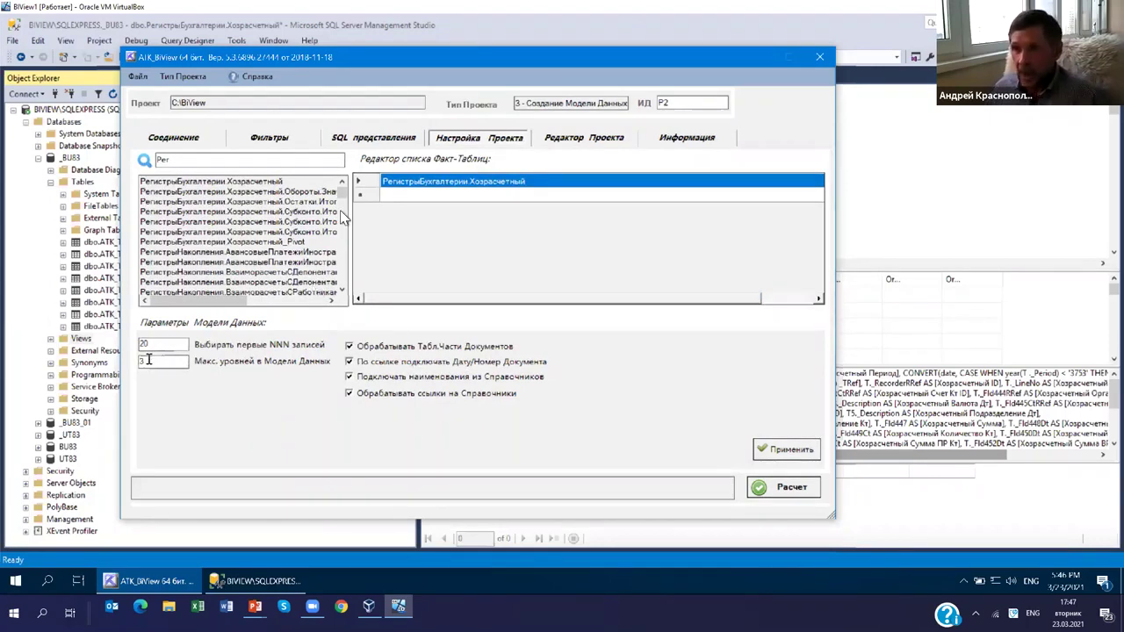
left_click(586, 141)
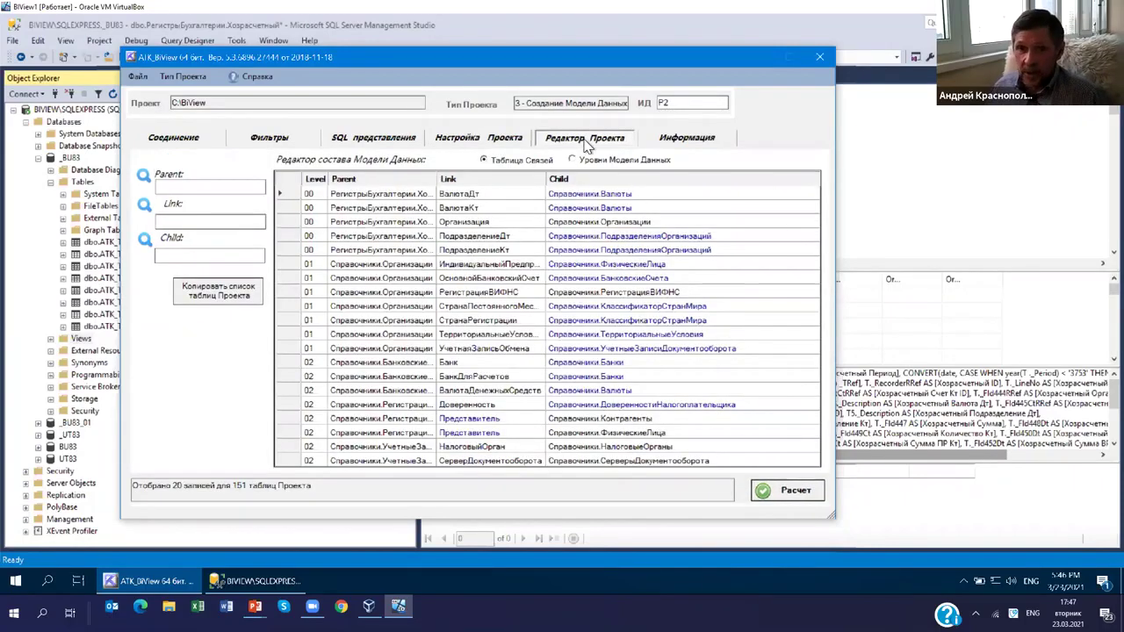
left_click(212, 298)
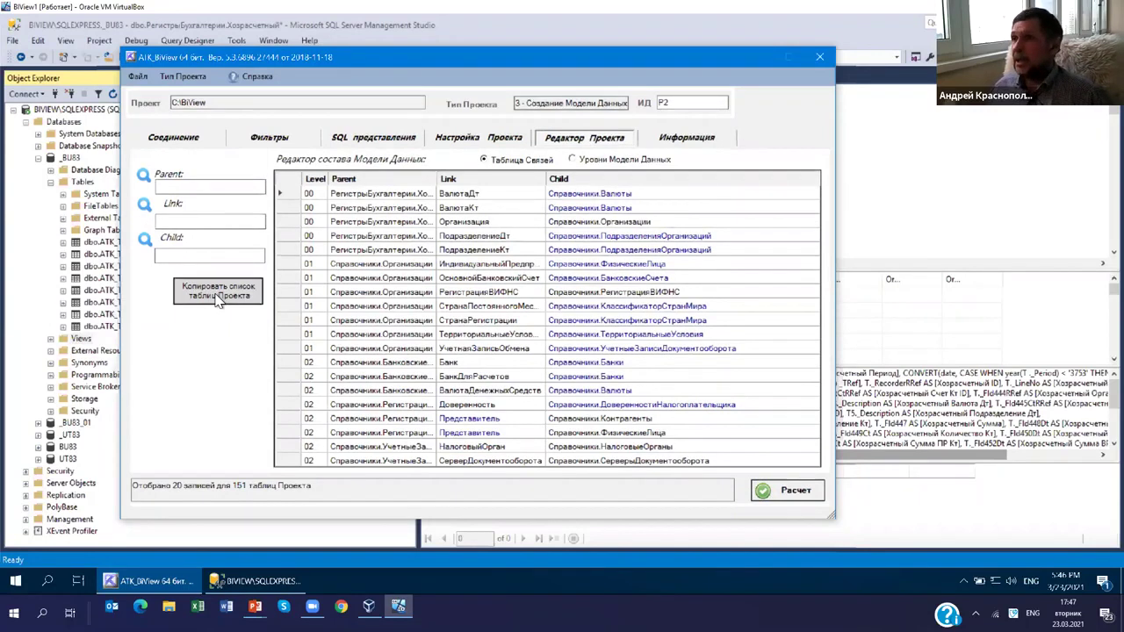
left_click(218, 300)
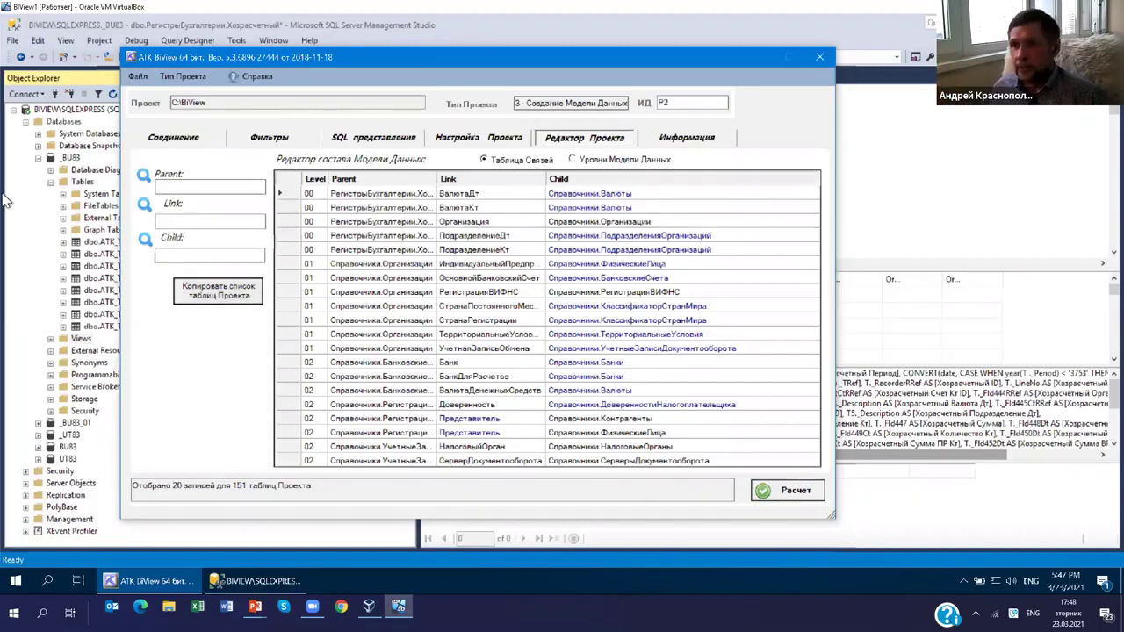
- Read the calculation log of model P2, and review the SQL table list before choosing the TLink link table
left_click(669, 142)
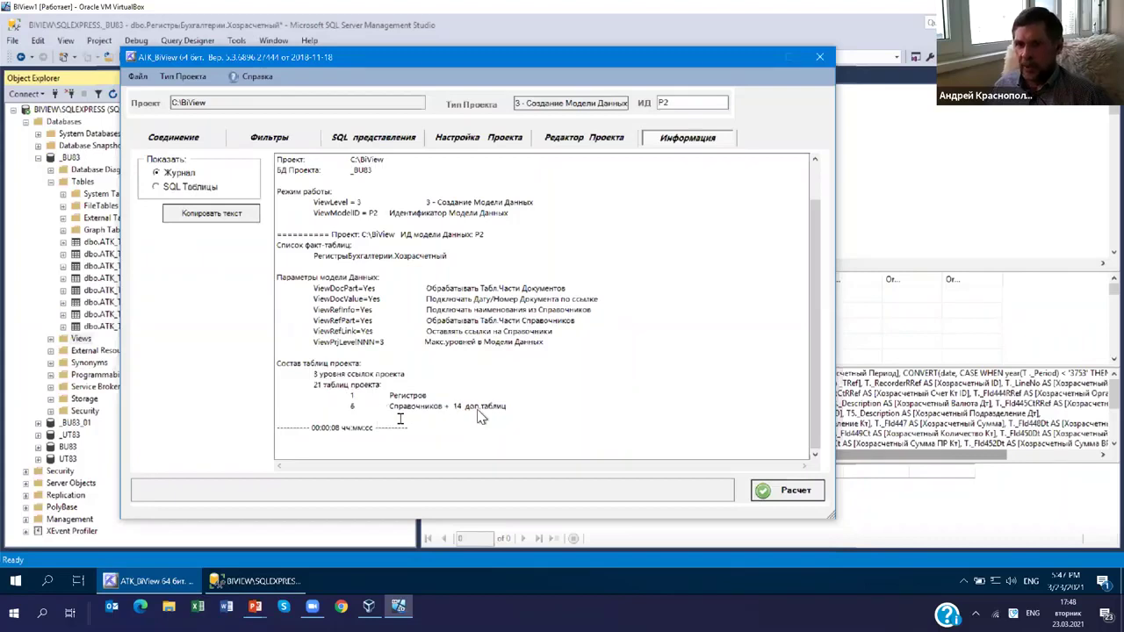
left_click(183, 189)
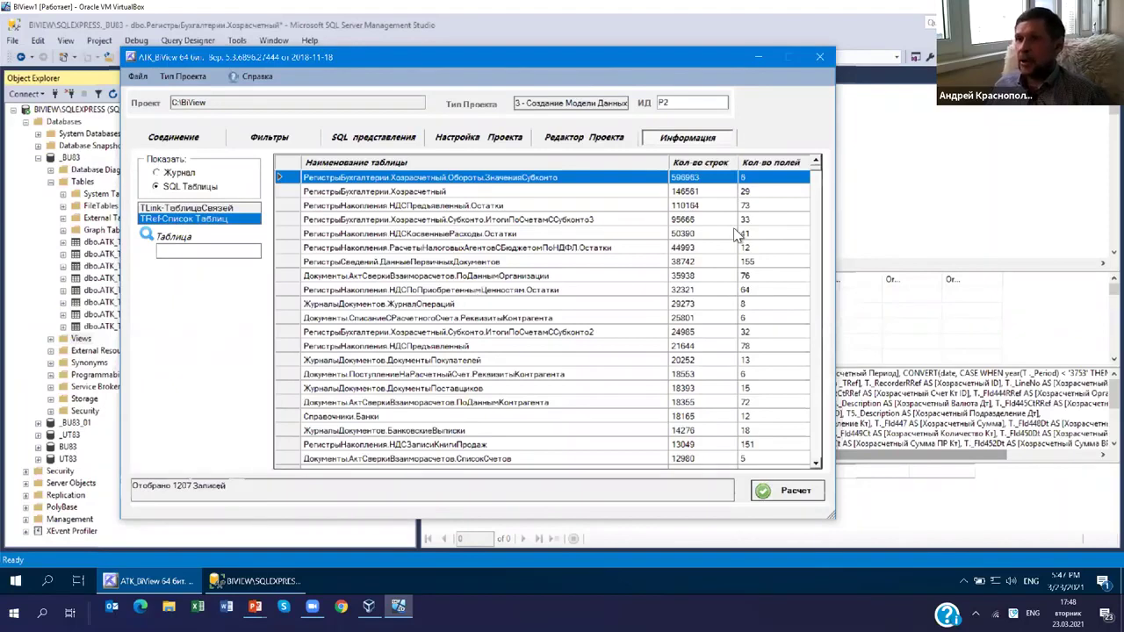
left_click(215, 209)
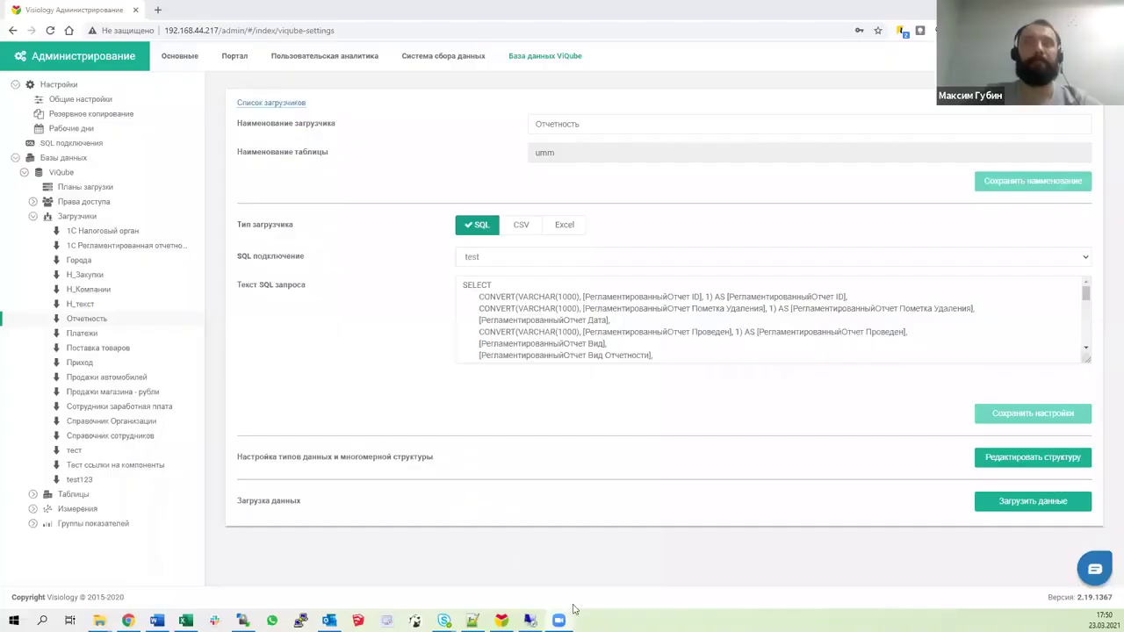
- Switch from Visiology to ATK_BIView on the remote server and move its window toward the middle of the desktop
mouse_move(529, 621)
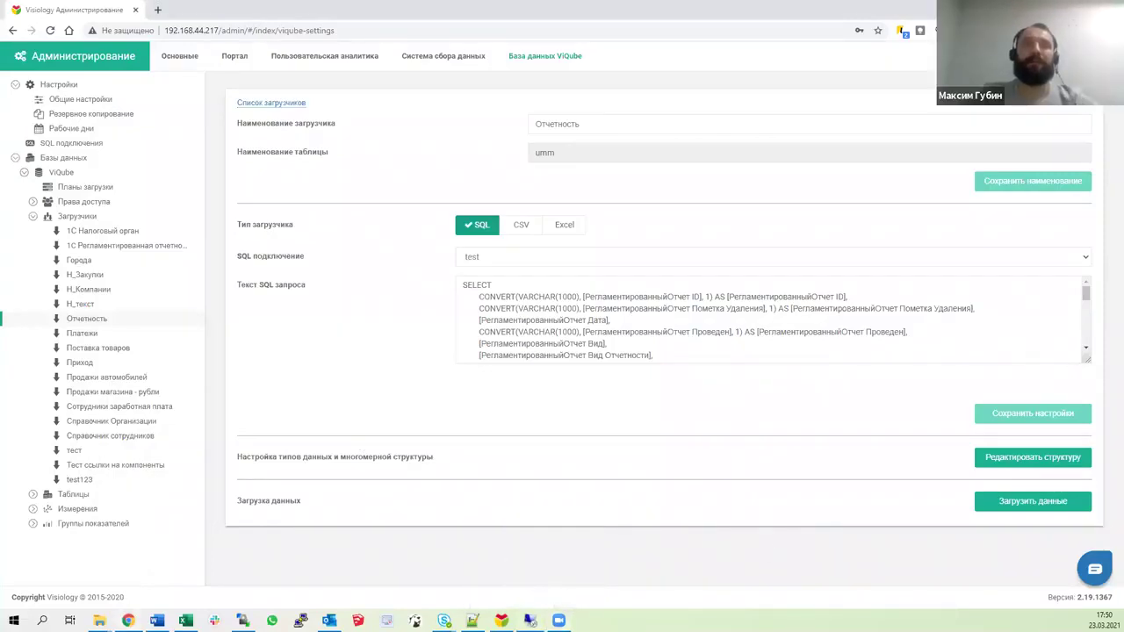
key("alt+Tab")
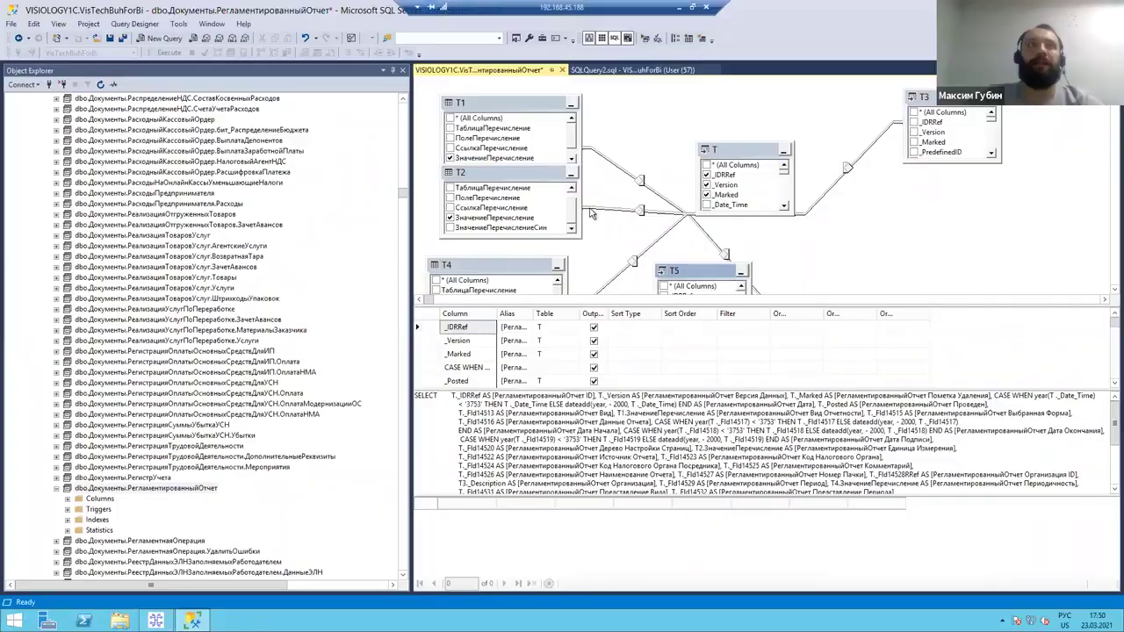
key("alt+Tab")
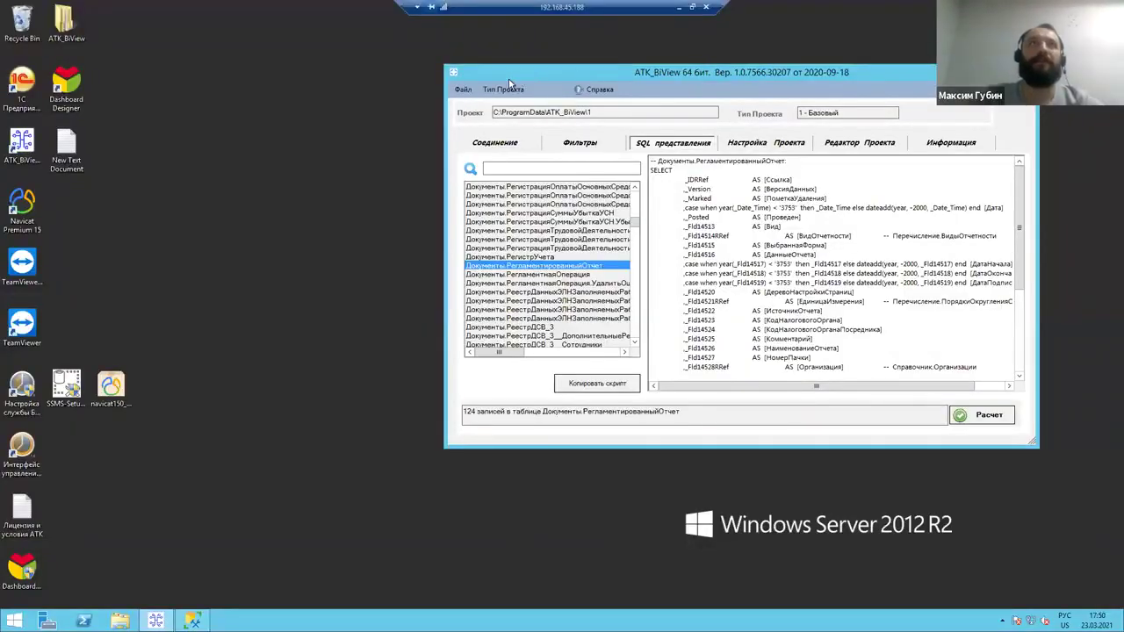
left_click_drag(509, 82, 528, 94)
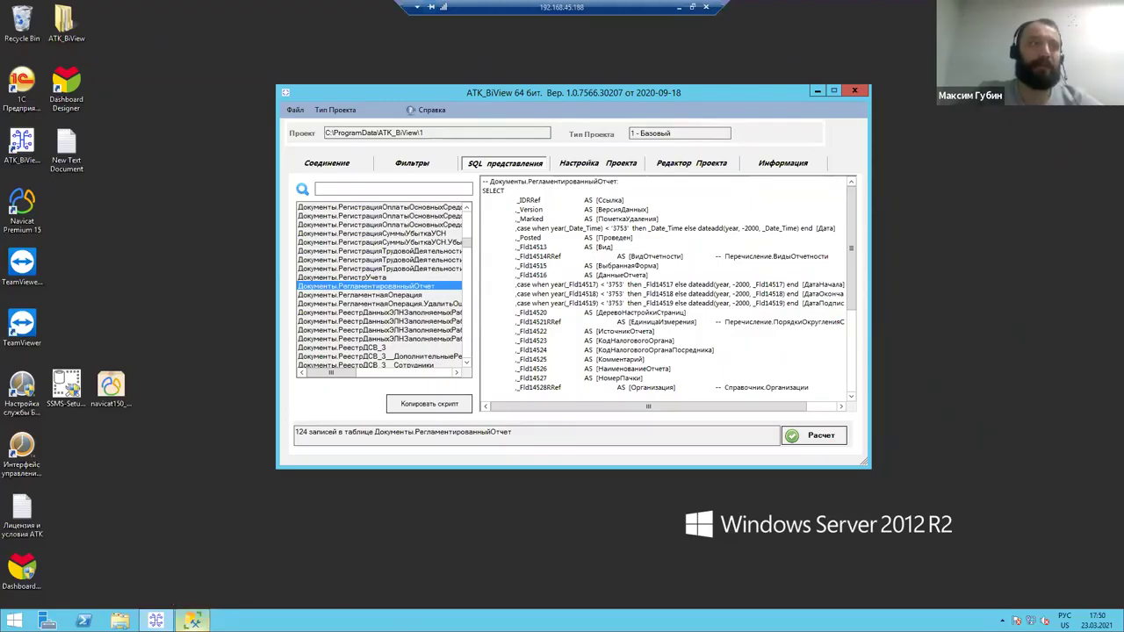
- Switch to SQL Server Management Studio, browse the document views, and locate and select dbo.Документы.РегламентированныйОтчет
key("alt+Tab")
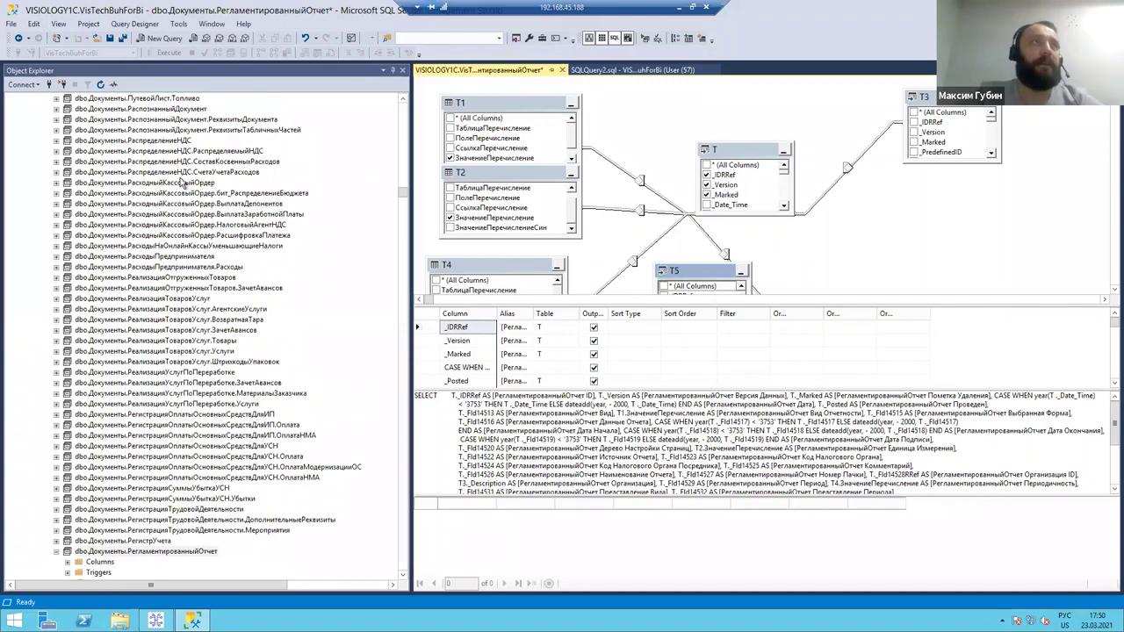
scroll(401, 193, "up", 10)
left_click_drag(401, 192, 401, 505)
left_click_drag(399, 398, 409, 211)
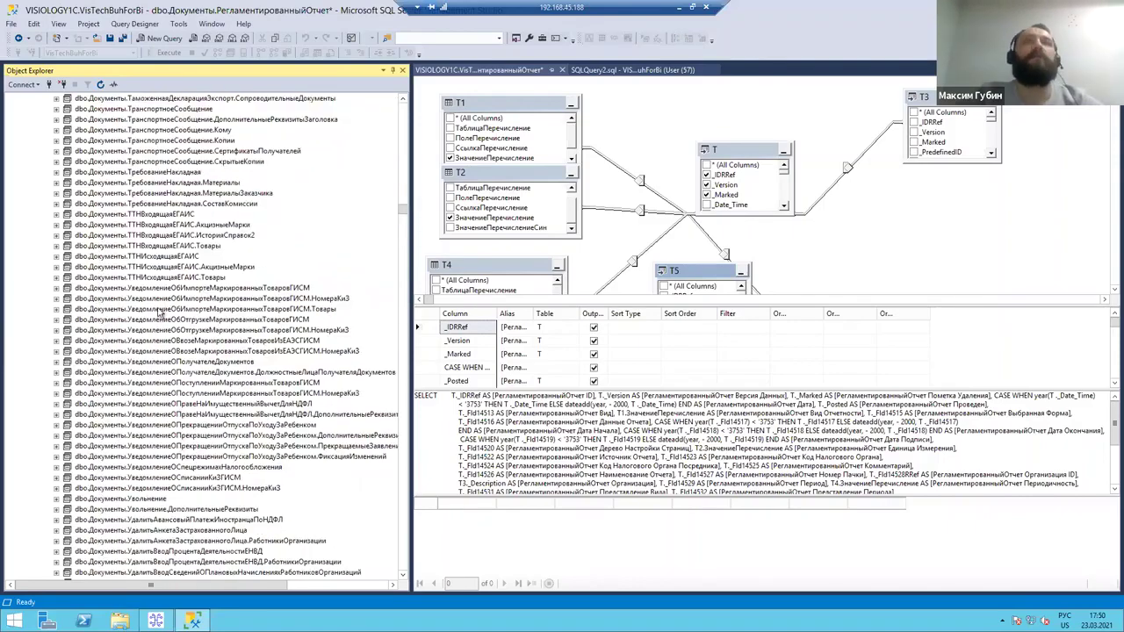
scroll(159, 309, "up", 15)
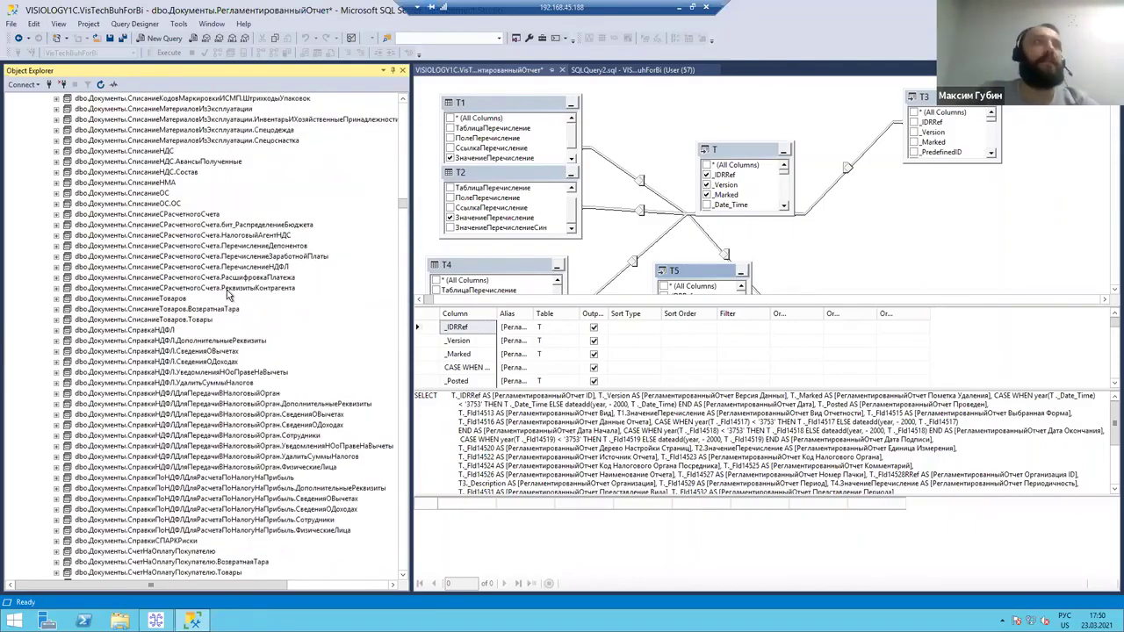
scroll(226, 296, "up", 10)
double_click(149, 263)
scroll(150, 263, "up", 6)
scroll(149, 254, "down", 6)
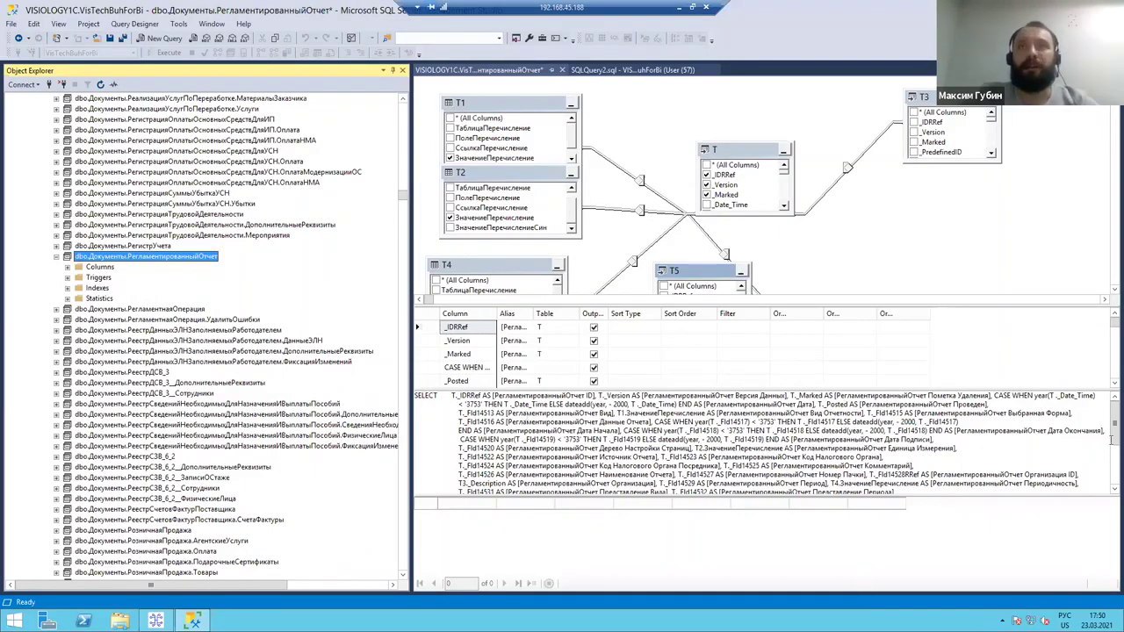
- Read the joins at the end of the view's SQL definition, and examine the columns returned by its SELECT TOP (1000) query
left_click_drag(1113, 429, 1111, 461)
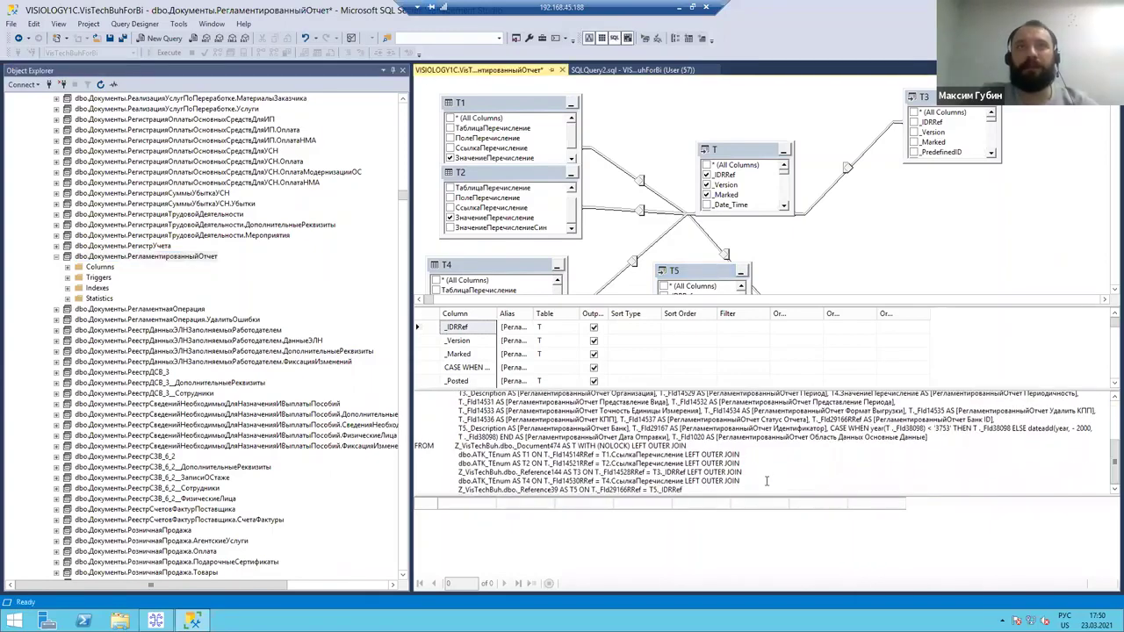
left_click_drag(743, 481, 584, 409)
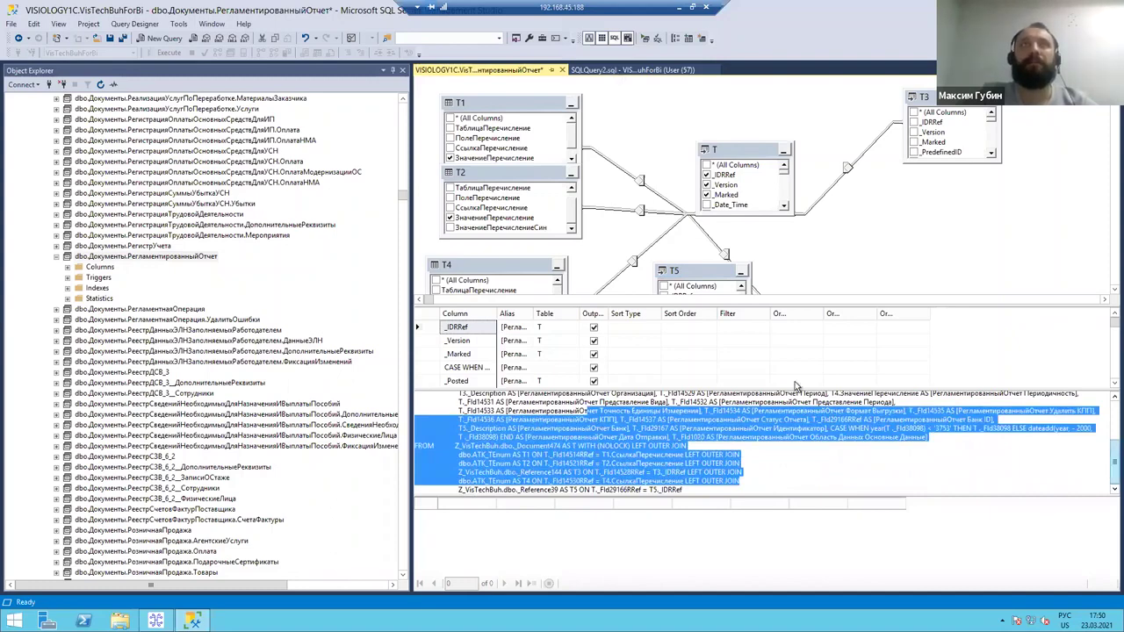
left_click(617, 71)
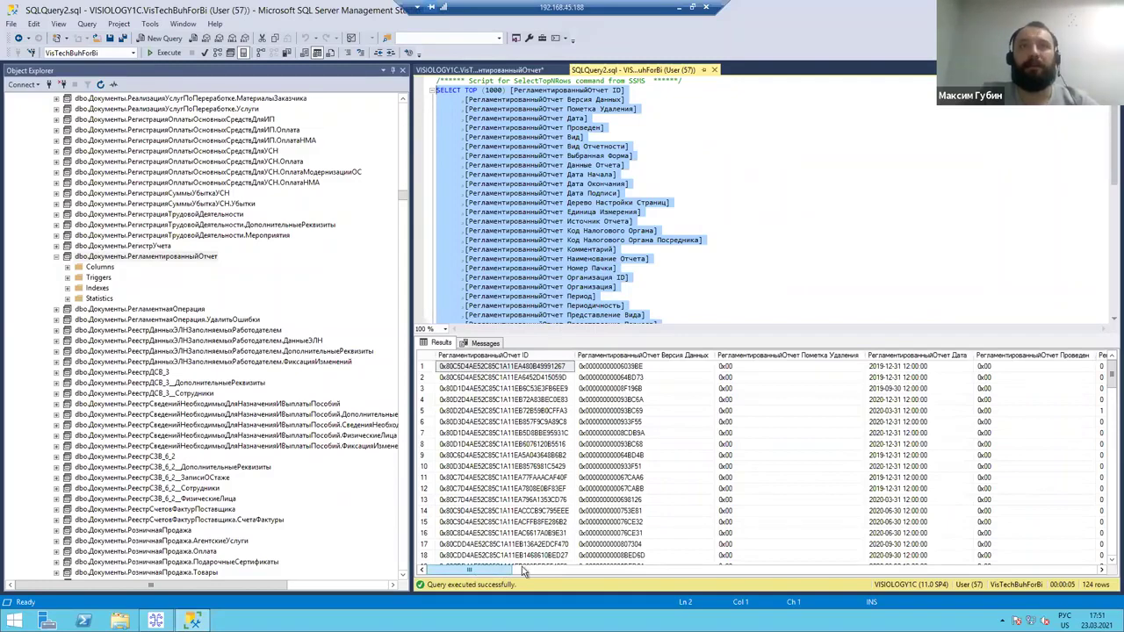
left_click_drag(521, 571, 526, 571)
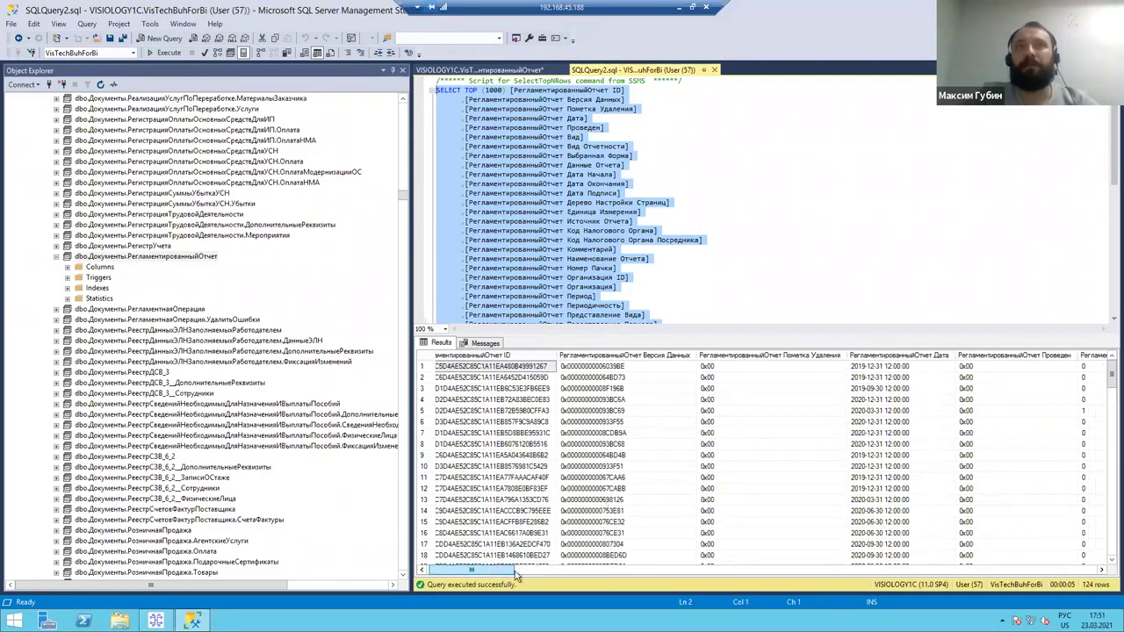
left_click(576, 571)
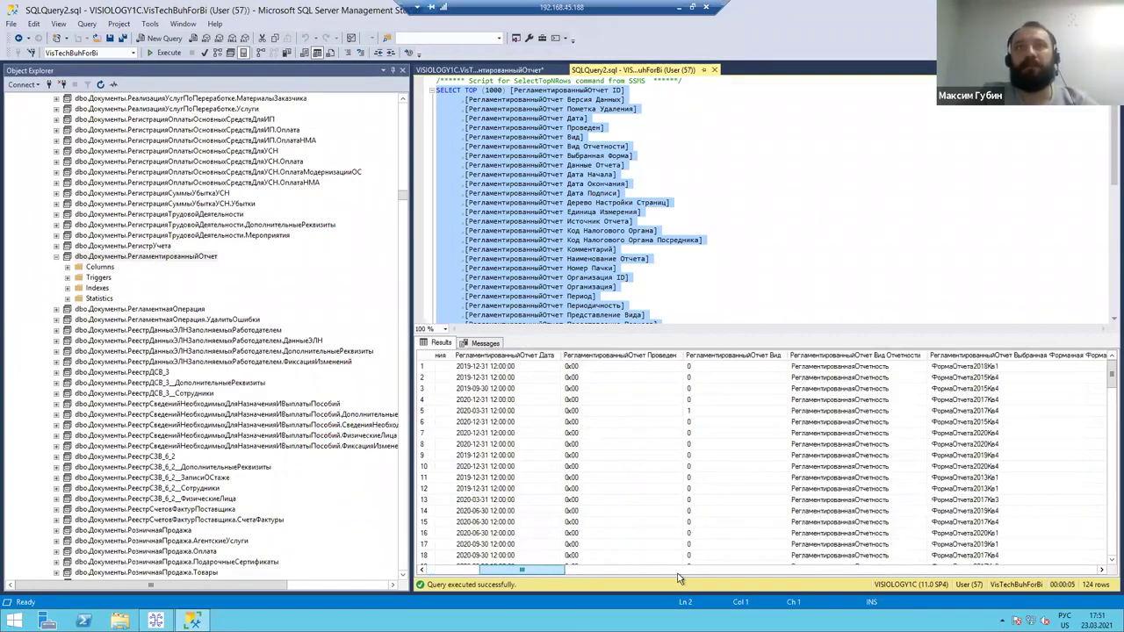
left_click(712, 571)
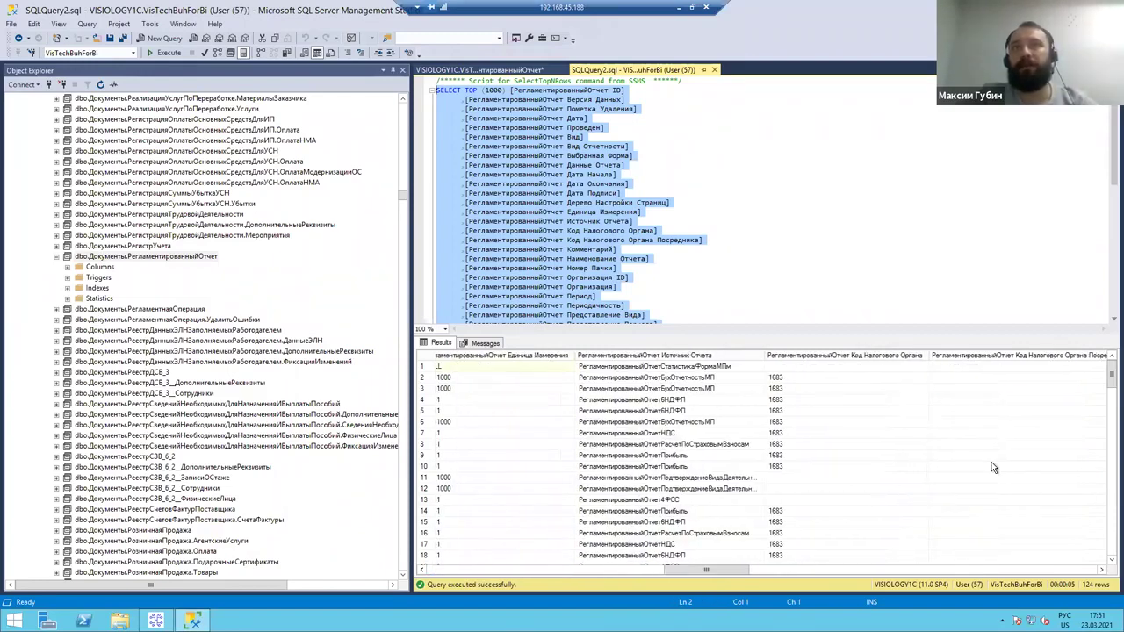
left_click_drag(724, 571, 750, 571)
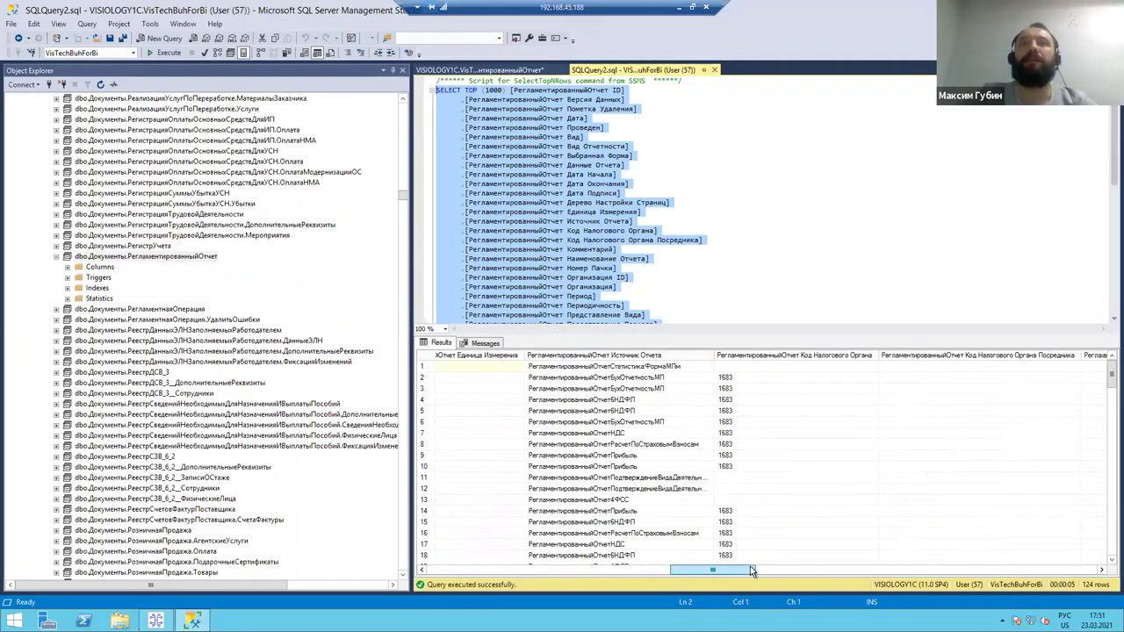
left_click(760, 570)
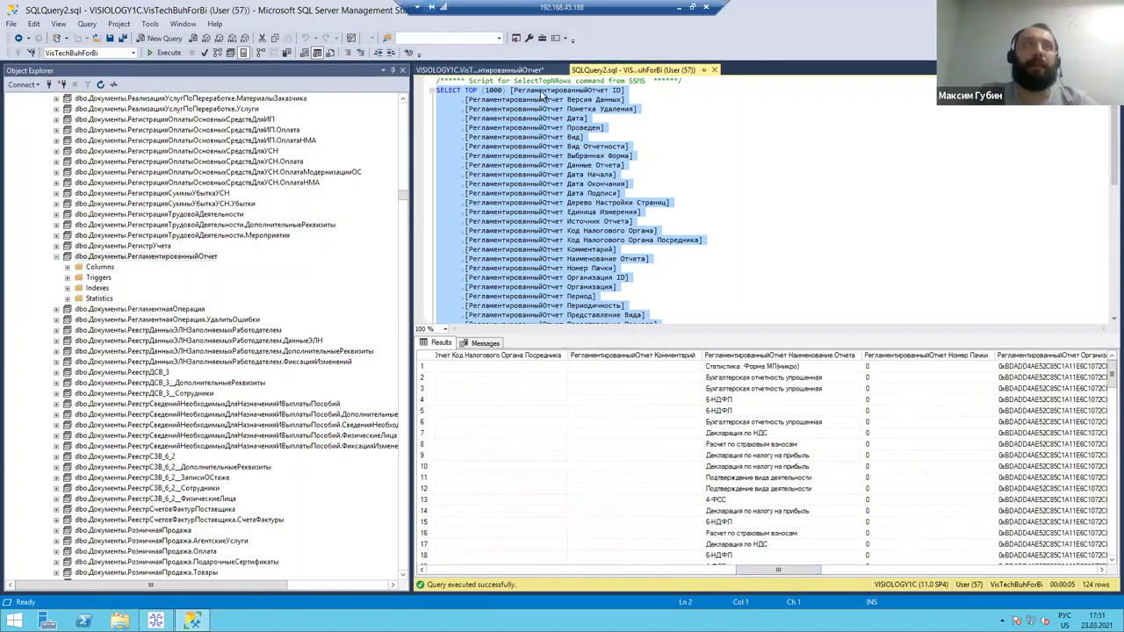
left_click(609, 230)
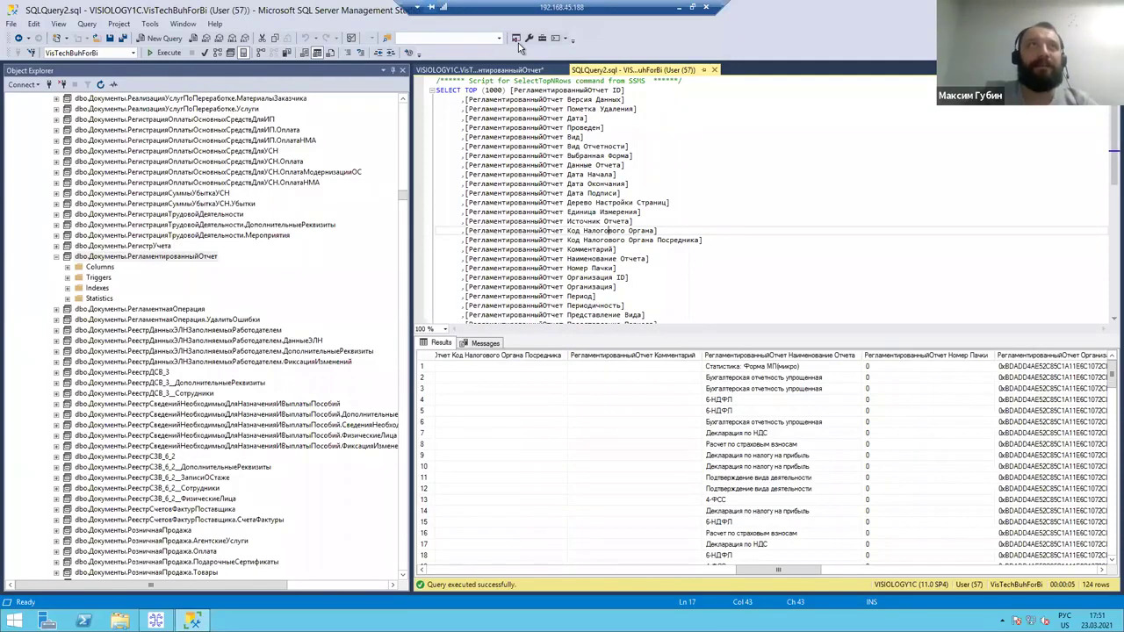
- Switch to Visiology and copy the full SQL query text of the Отчетность loader
left_click(678, 7)
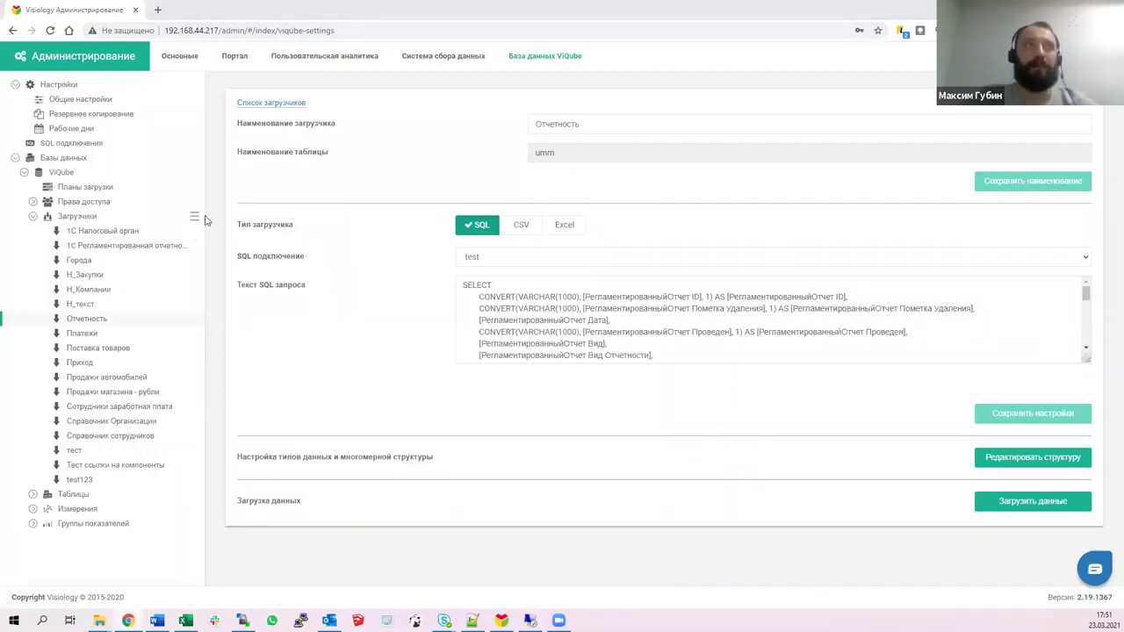
left_click(703, 358)
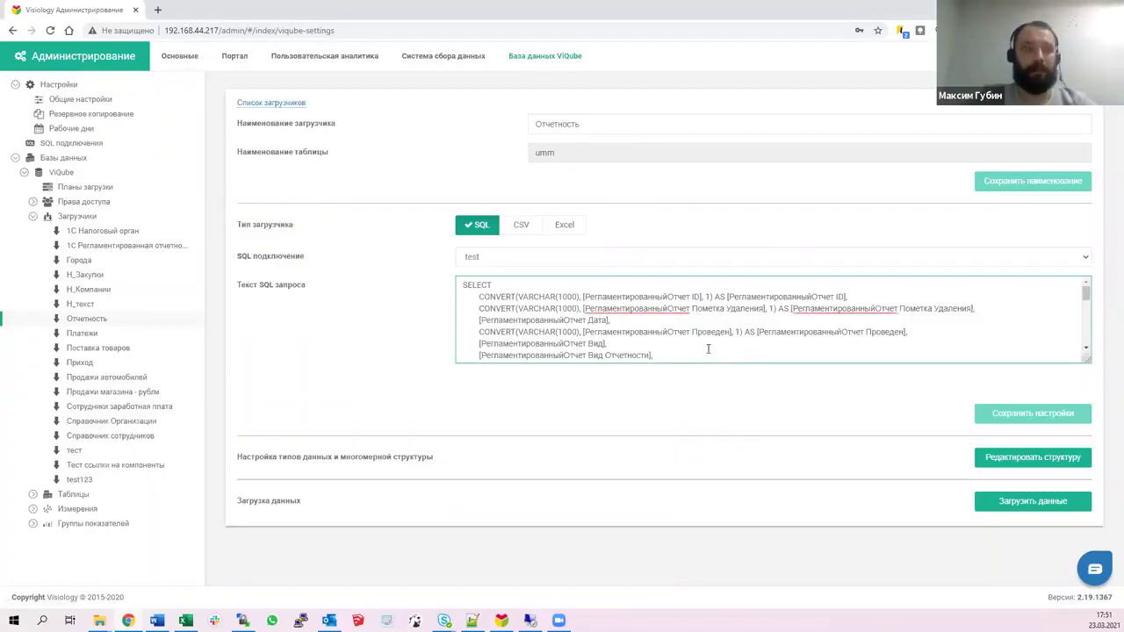
key("ctrl+a")
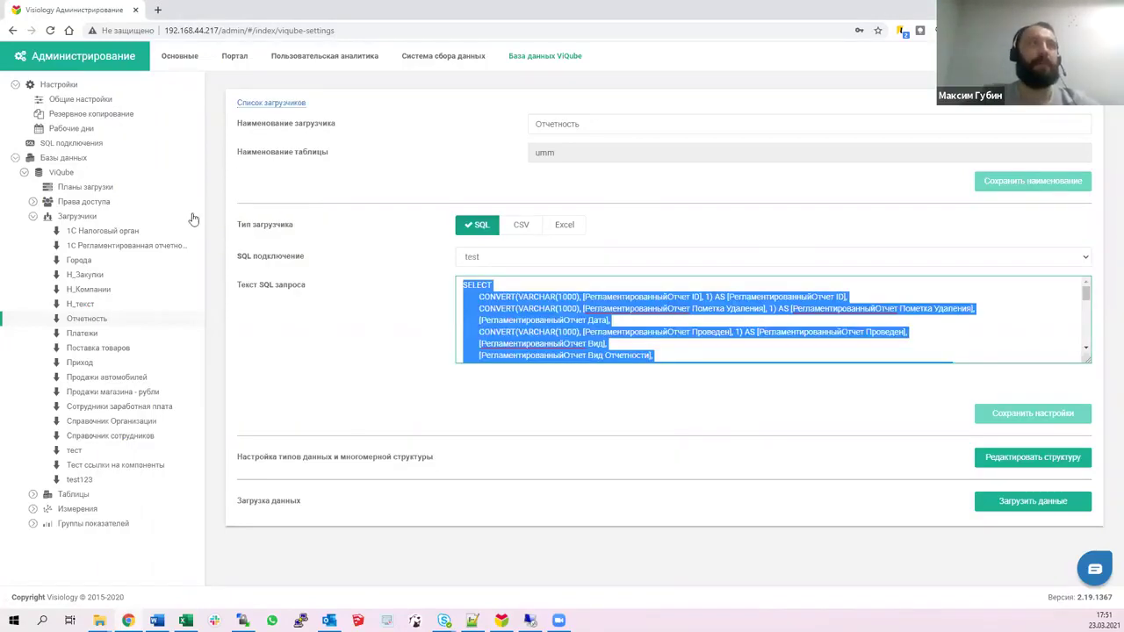
- Create a new ViQube loader named загрузчик and save its name
left_click(272, 220)
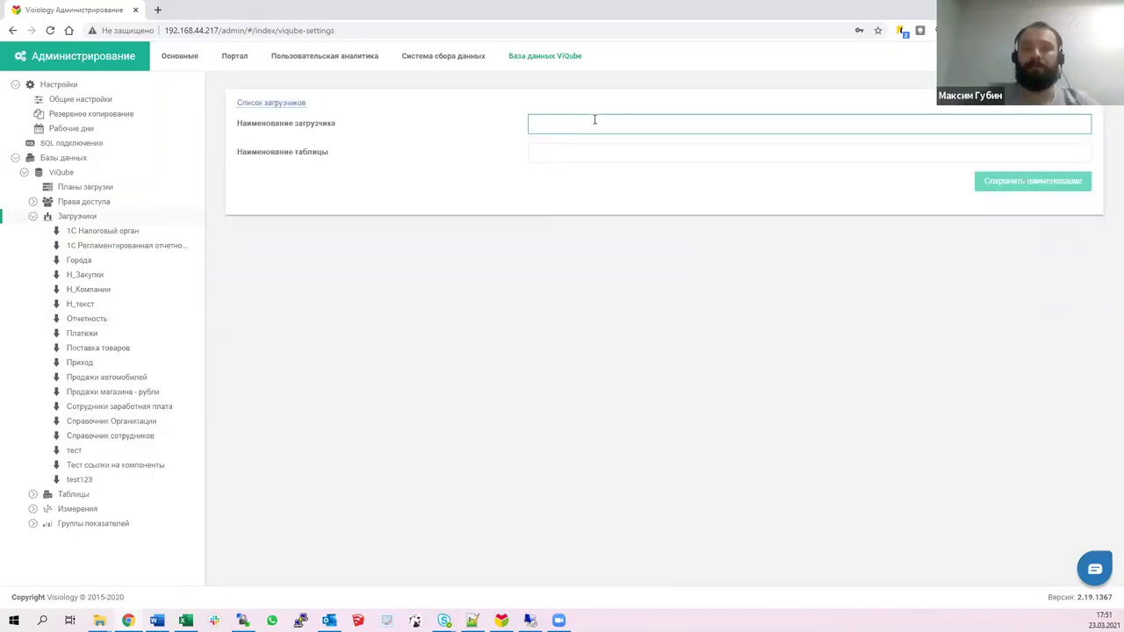
type("з")
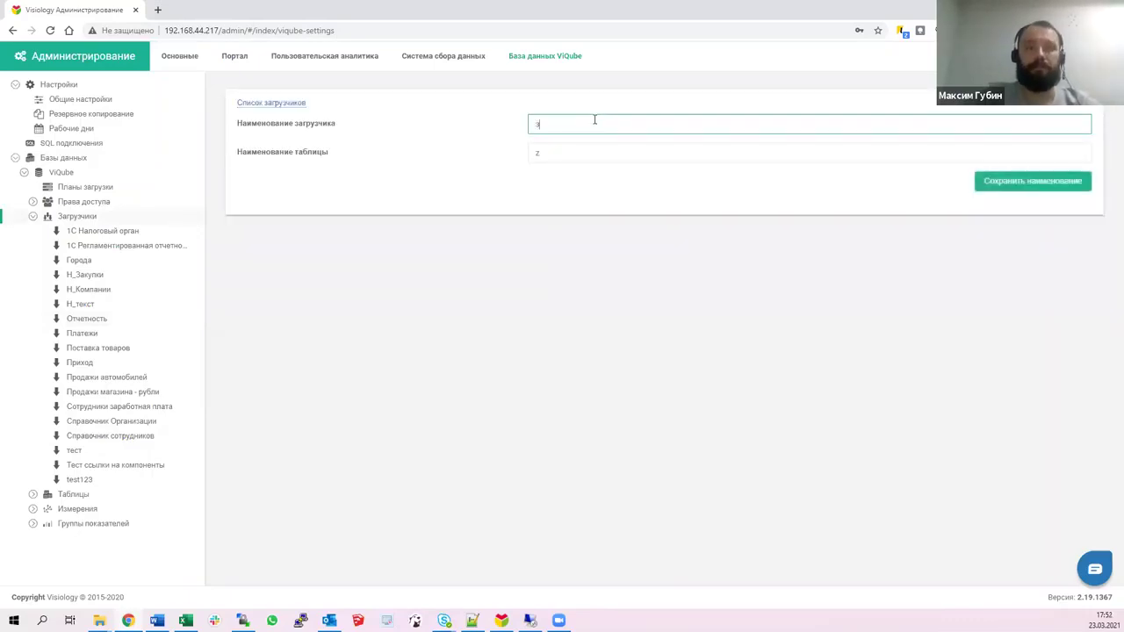
type("агрузчик")
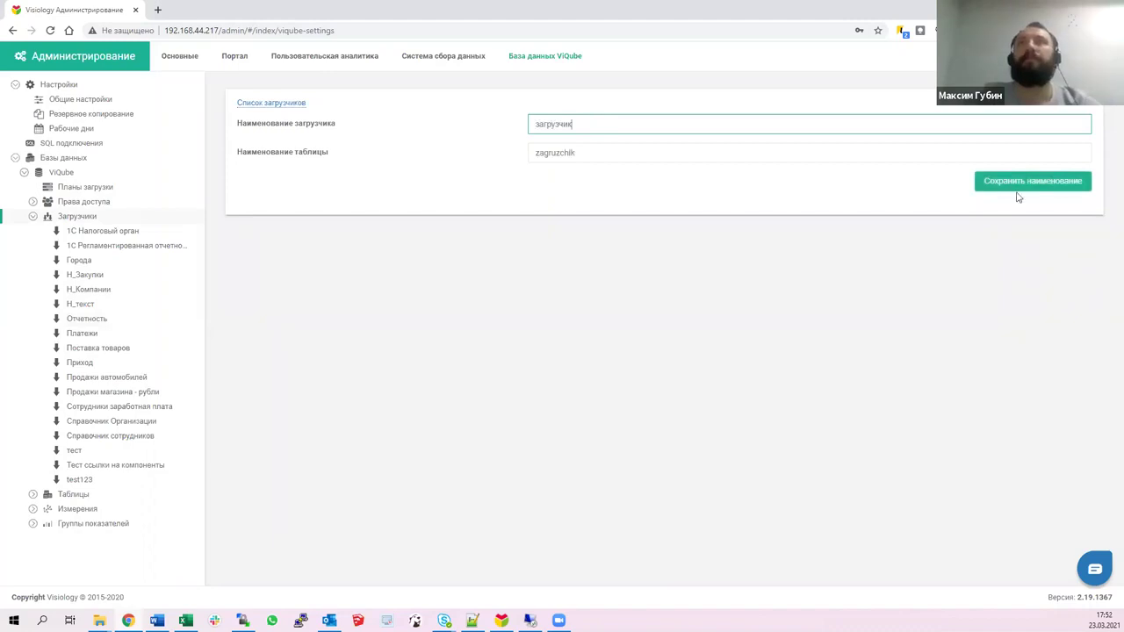
left_click(1018, 182)
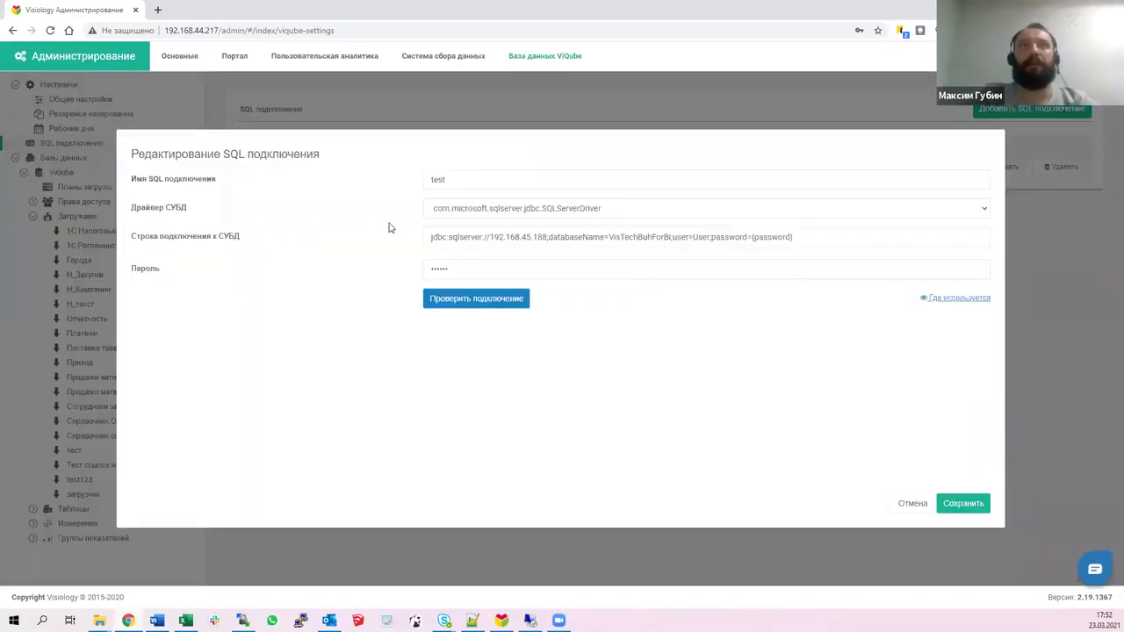
- Review the connection string of the test SQL connection, and close its settings without saving
key("Tab")
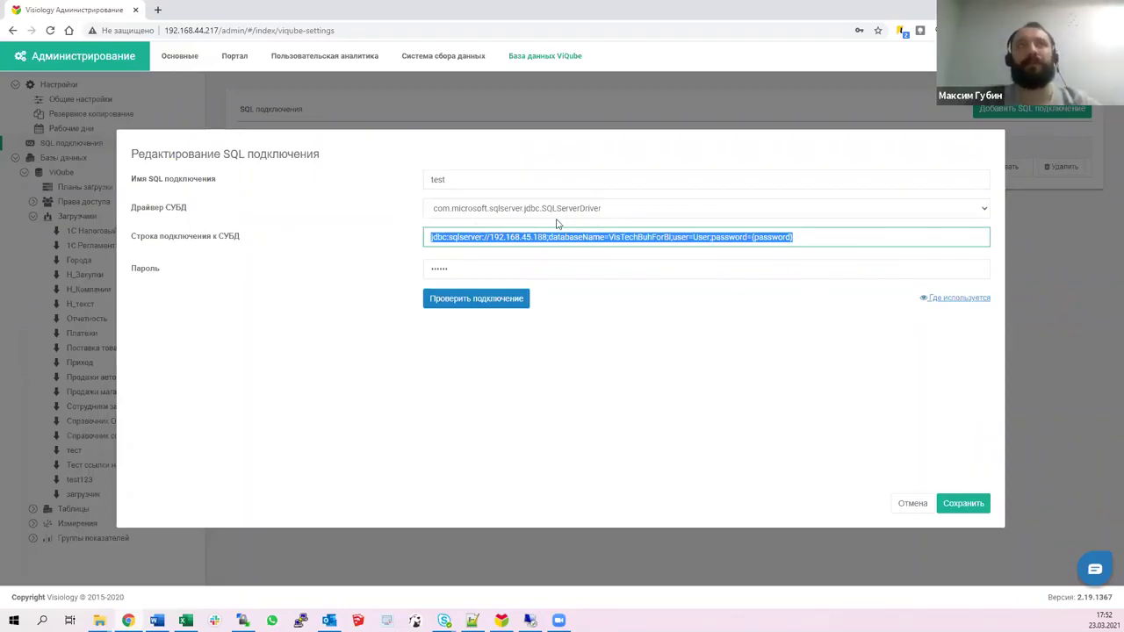
left_click(911, 504)
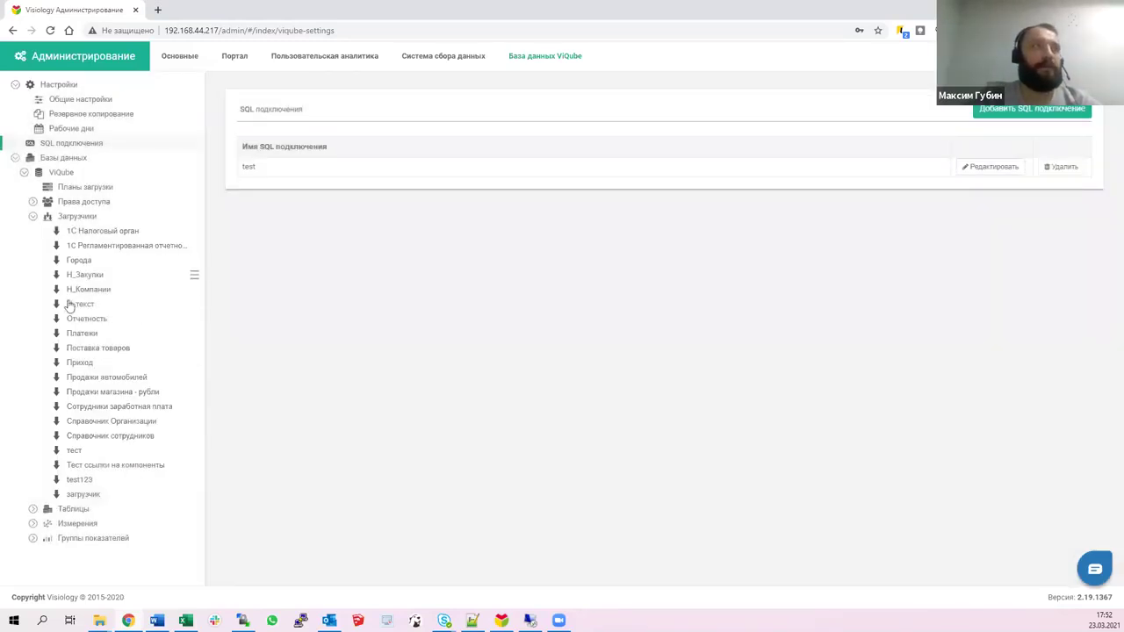
- Assign the test SQL connection to the загрузчик loader, paste the copied РегламентированныйОтчет query, and save the settings
left_click(105, 495)
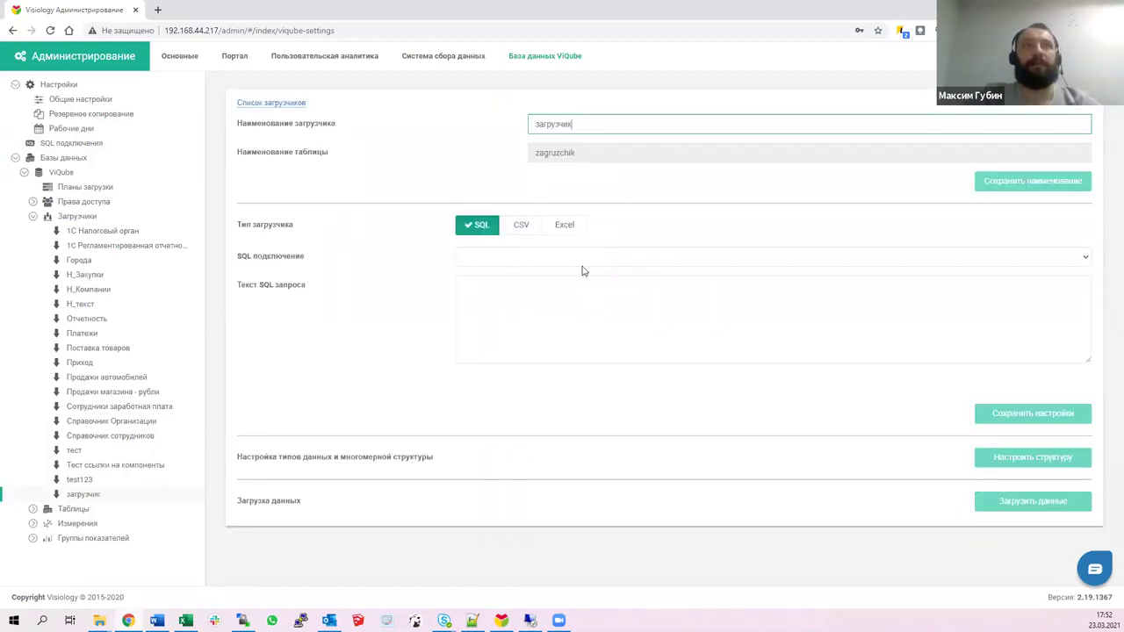
left_click(514, 256)
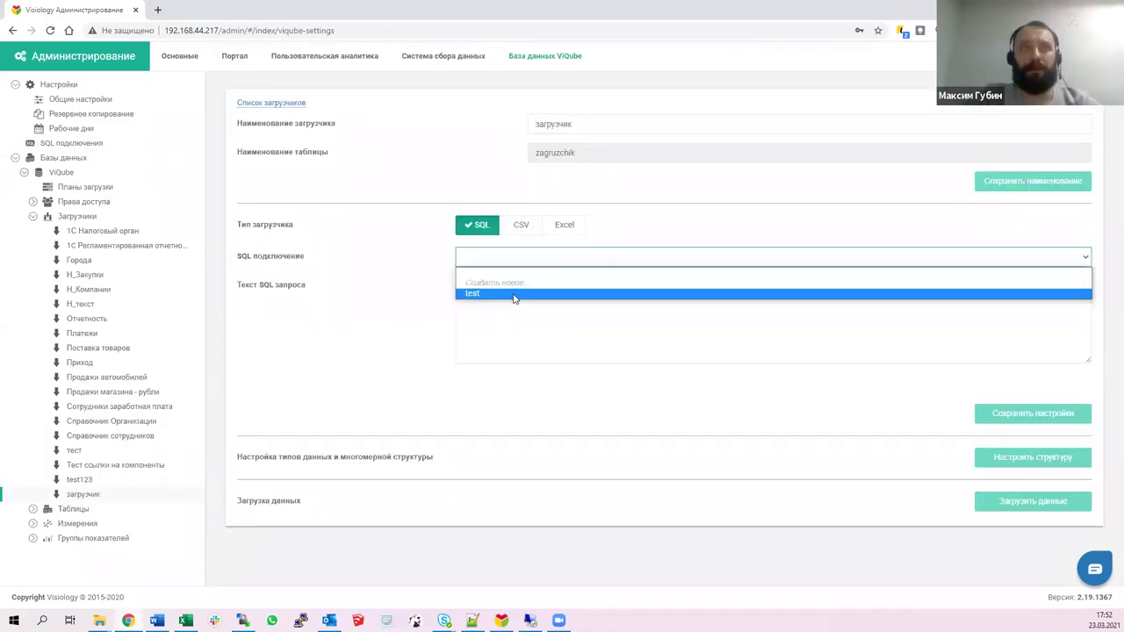
left_click(513, 294)
left_click(515, 294)
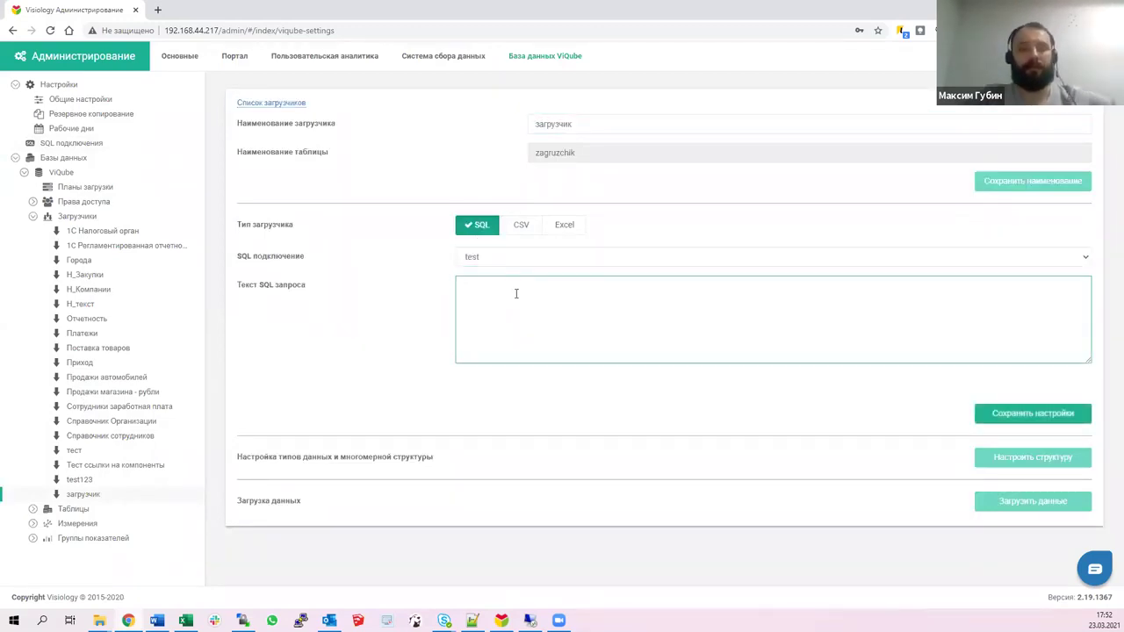
key("ctrl+v")
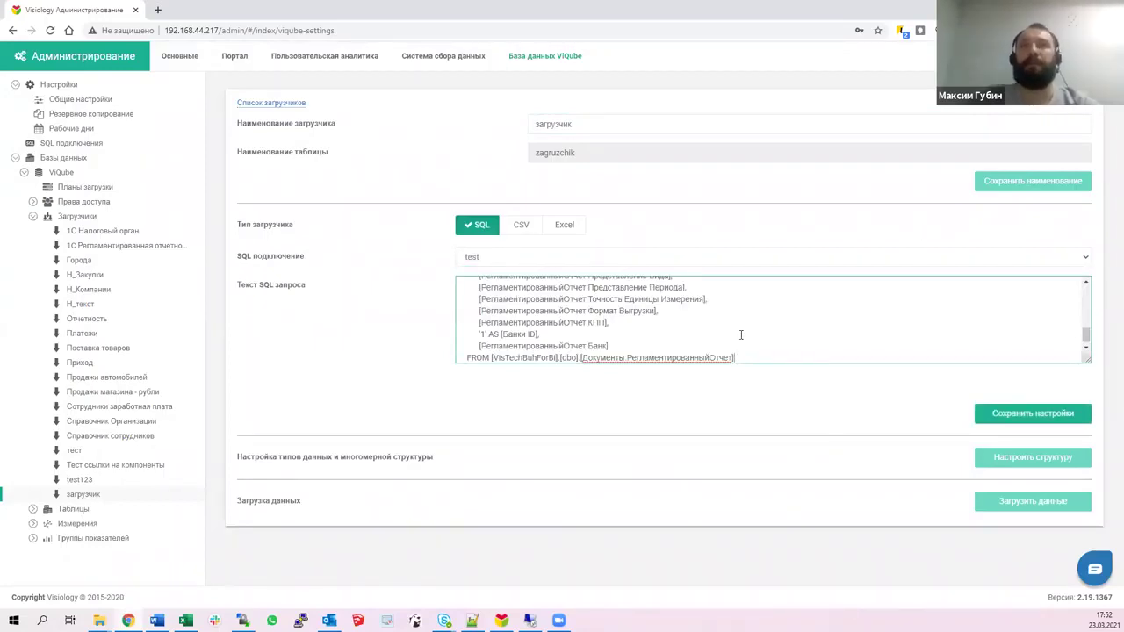
left_click(1027, 419)
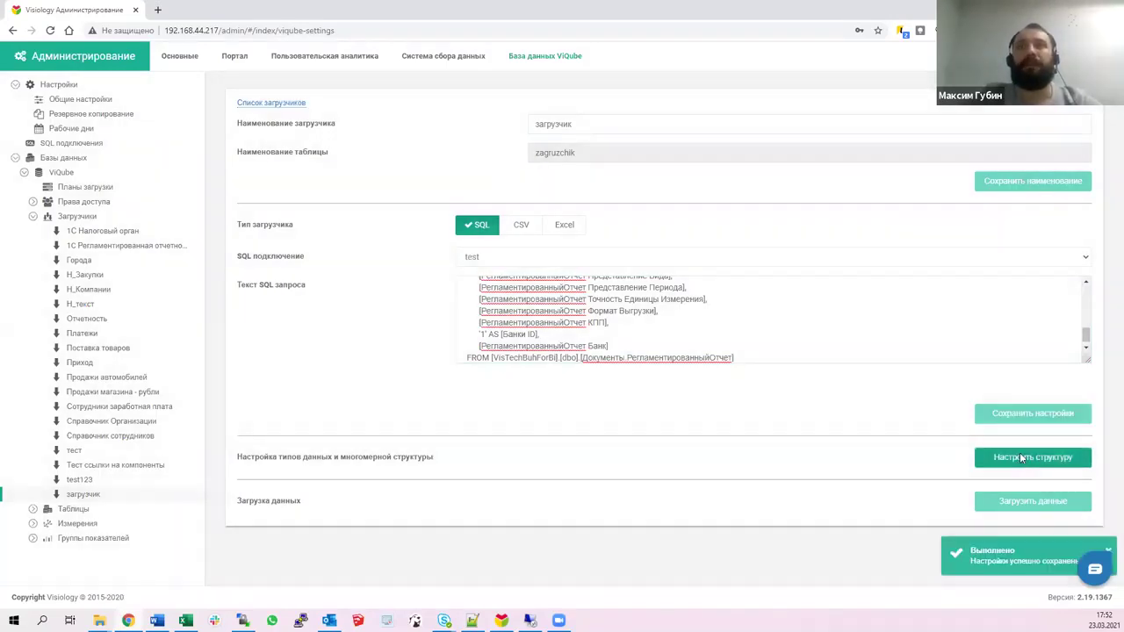
- Review the загрузчик loader's columns in its structure setup, and compare them with the query in SQL Server Management Studio before returning to Visiology
left_click(1018, 457)
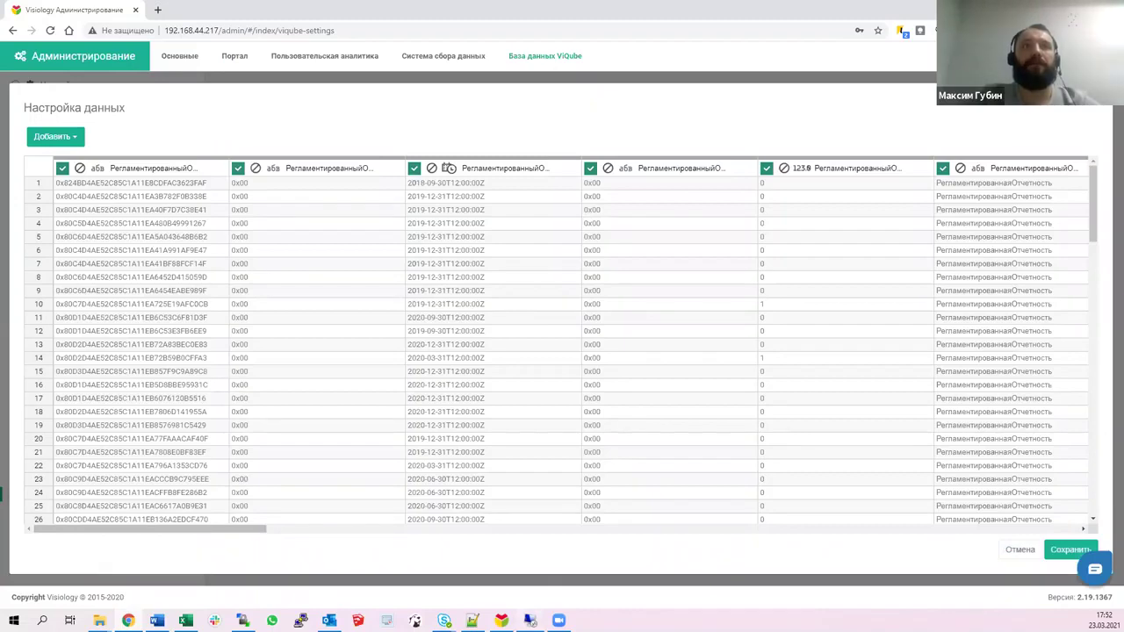
left_click(608, 34)
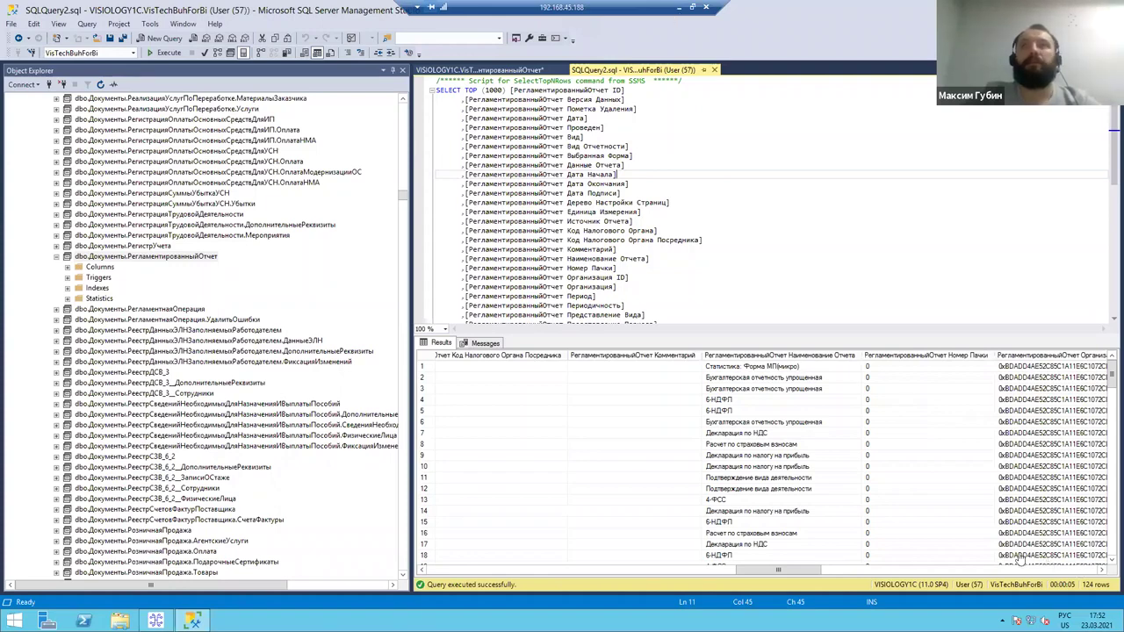
key("alt+Tab")
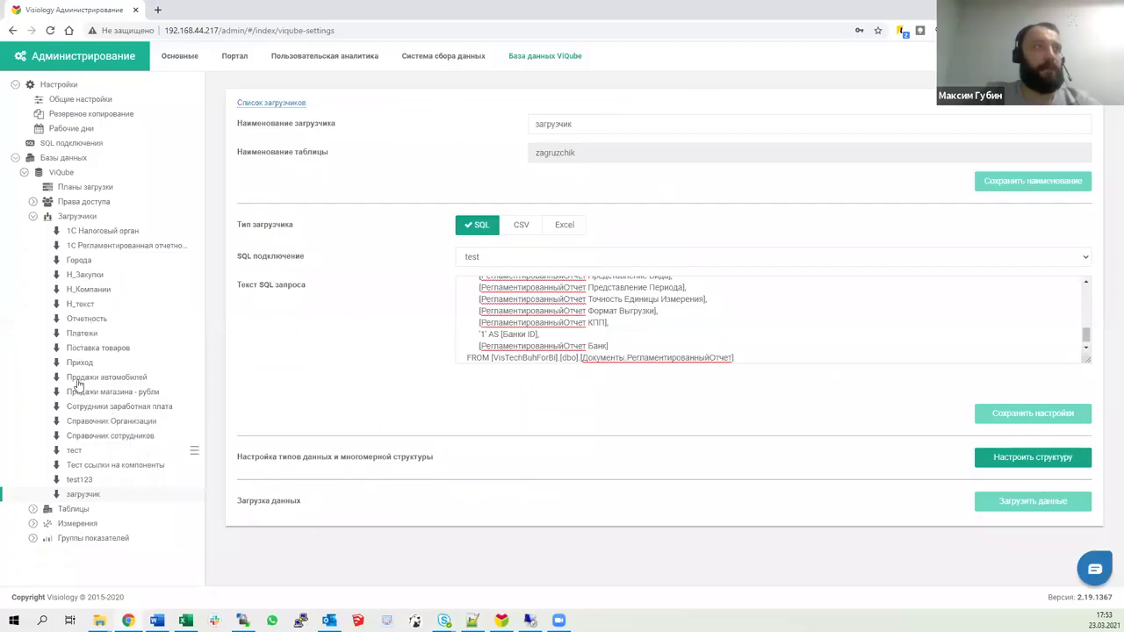
- Open the Отчетность loader's structure setup and examine how its columns are assigned to the measure group and the dimensions
left_click(88, 318)
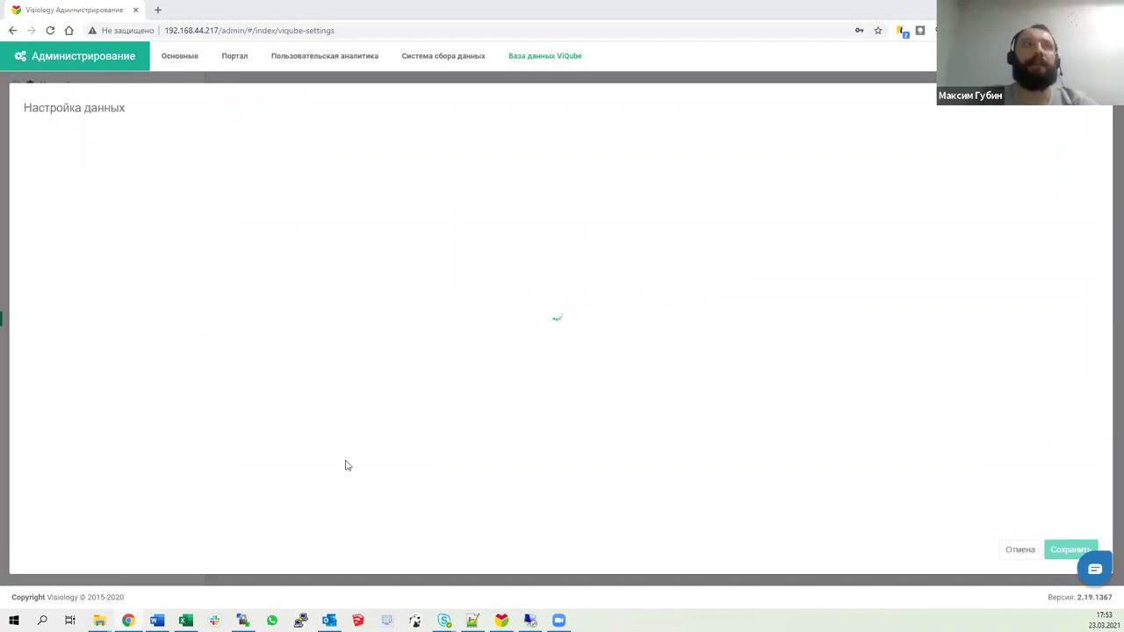
left_click_drag(295, 534, 259, 498)
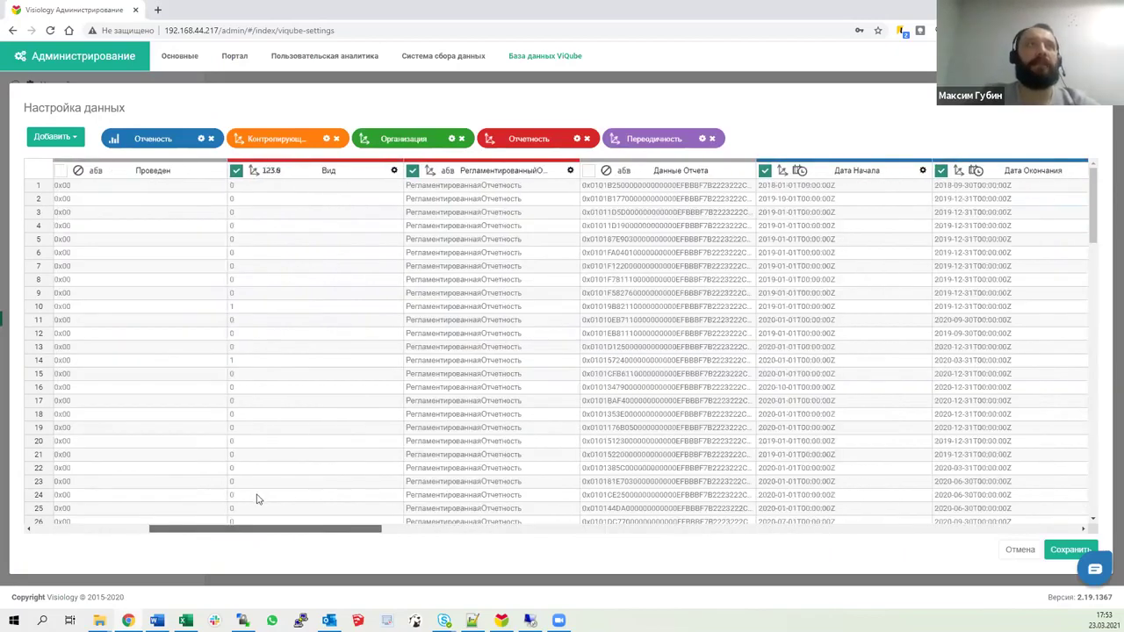
scroll(255, 497, "left", 10)
left_click_drag(266, 139, 341, 525)
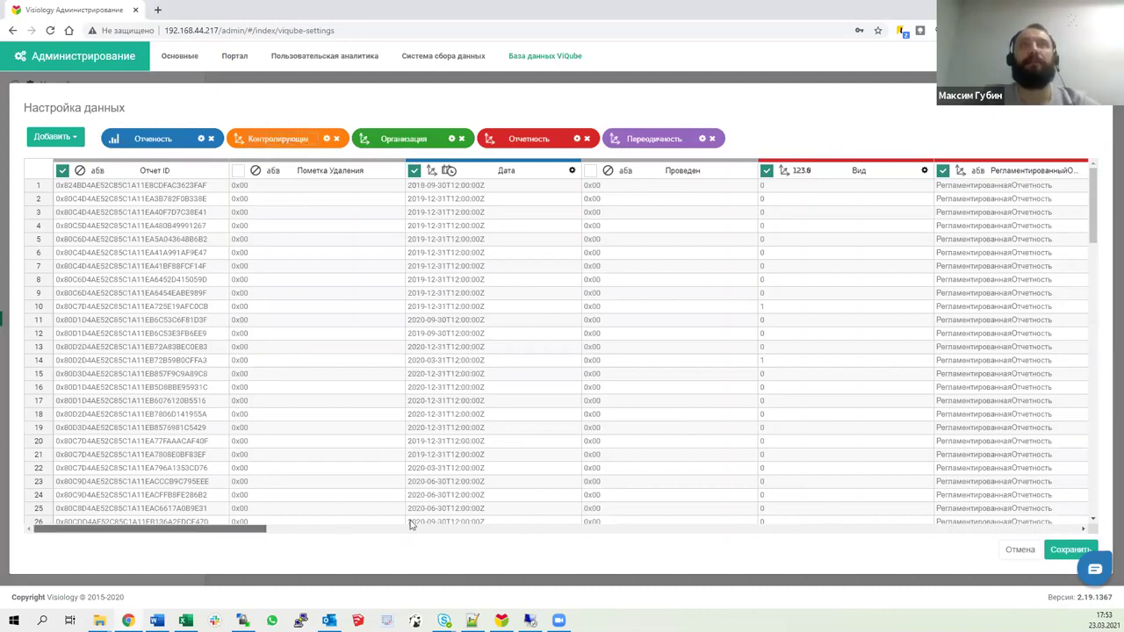
scroll(603, 498, "right", 10)
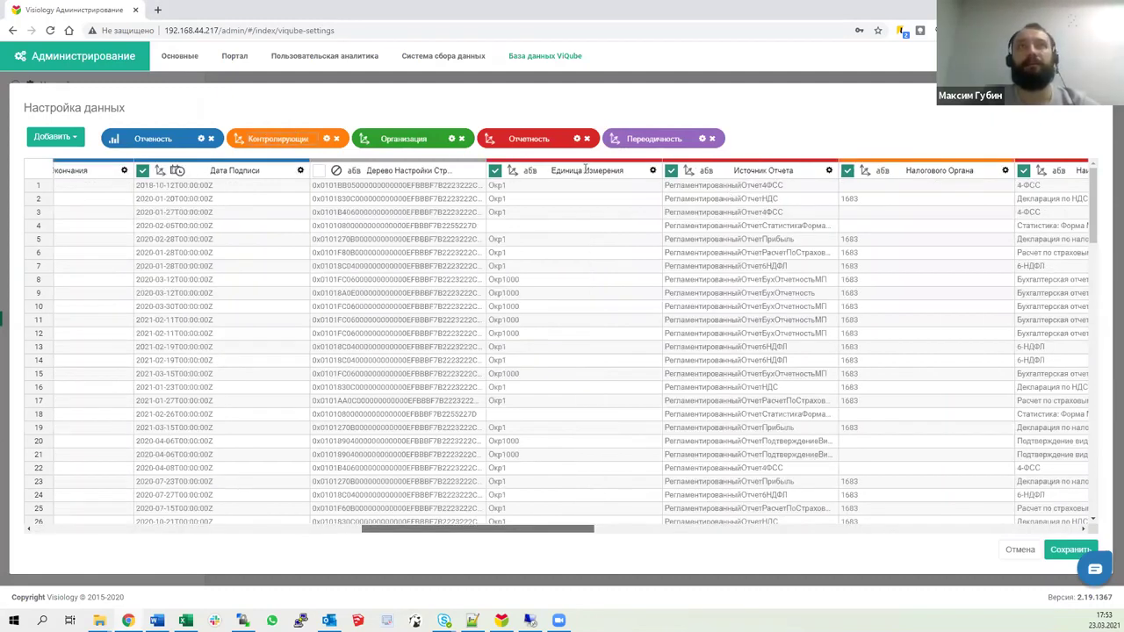
scroll(585, 170, "right", 2)
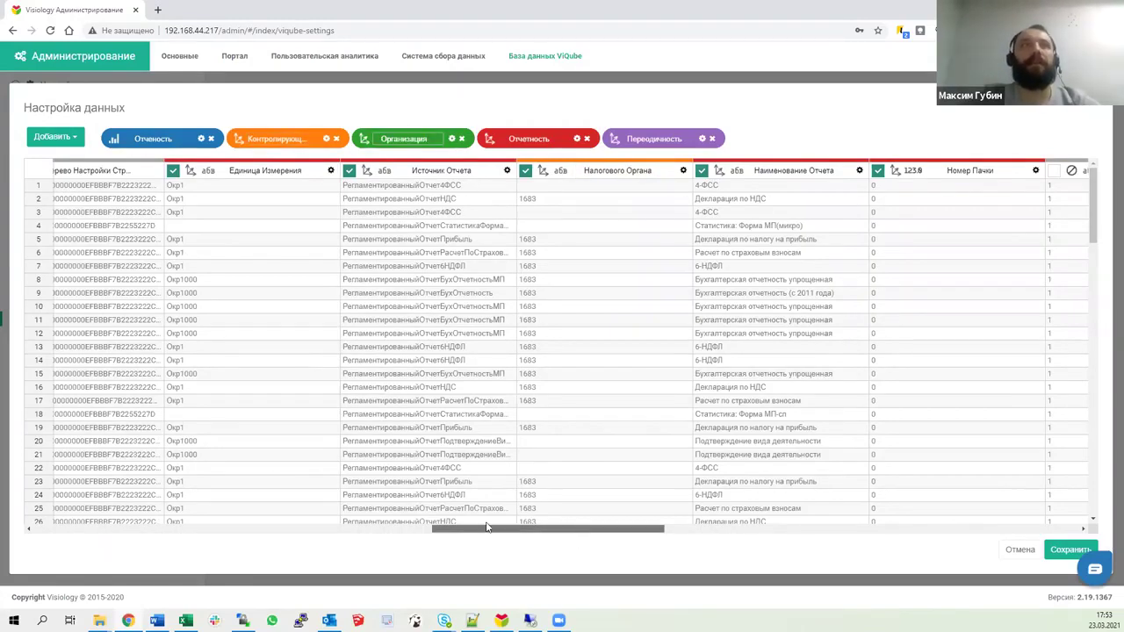
left_click_drag(448, 521, 278, 519)
scroll(509, 155, "left", 5)
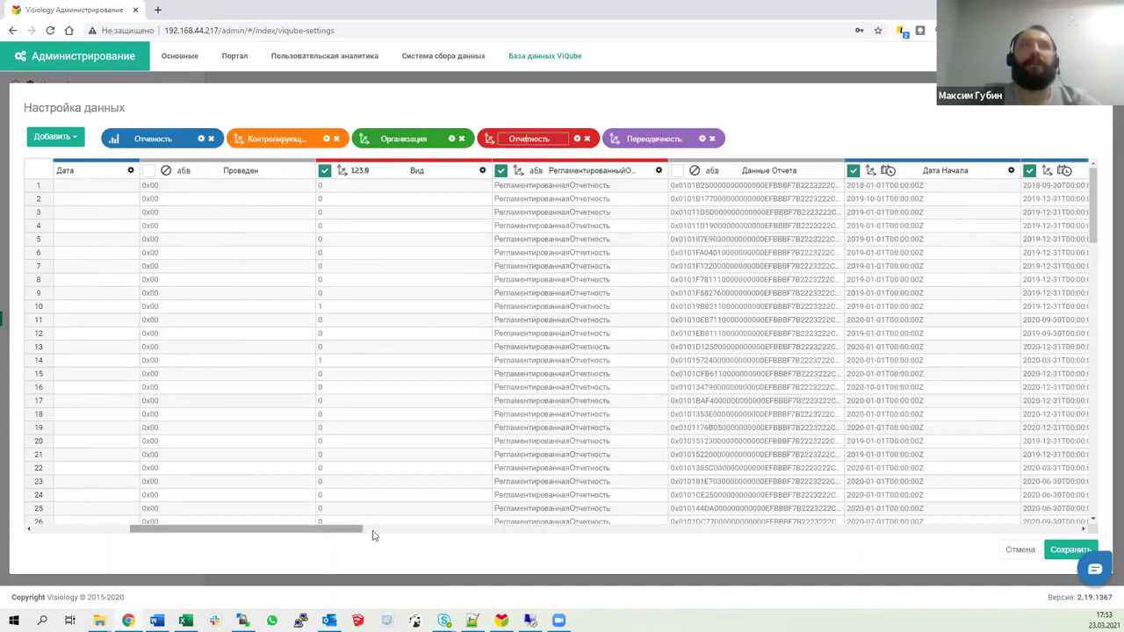
scroll(715, 542, "right", 4)
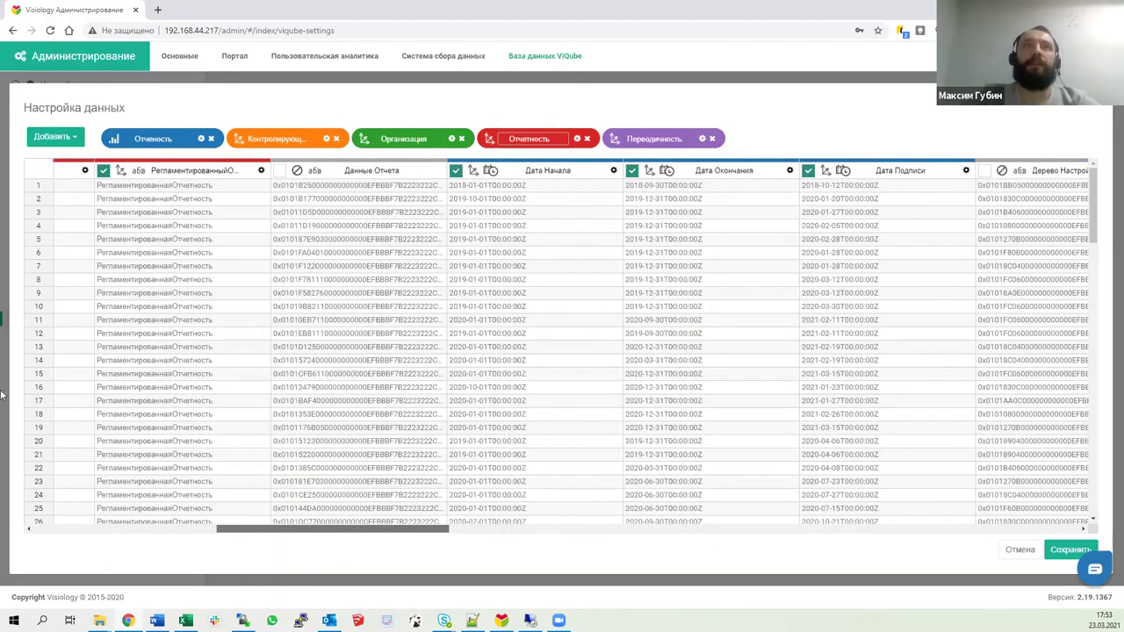
scroll(3, 395, "right", 5)
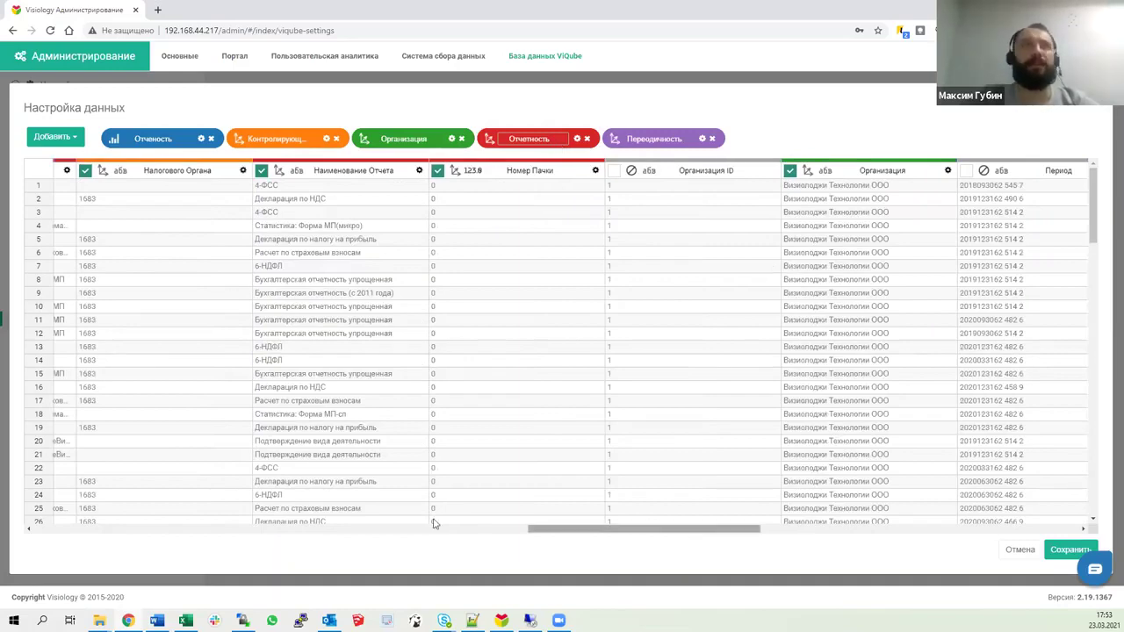
scroll(341, 517, "left", 5)
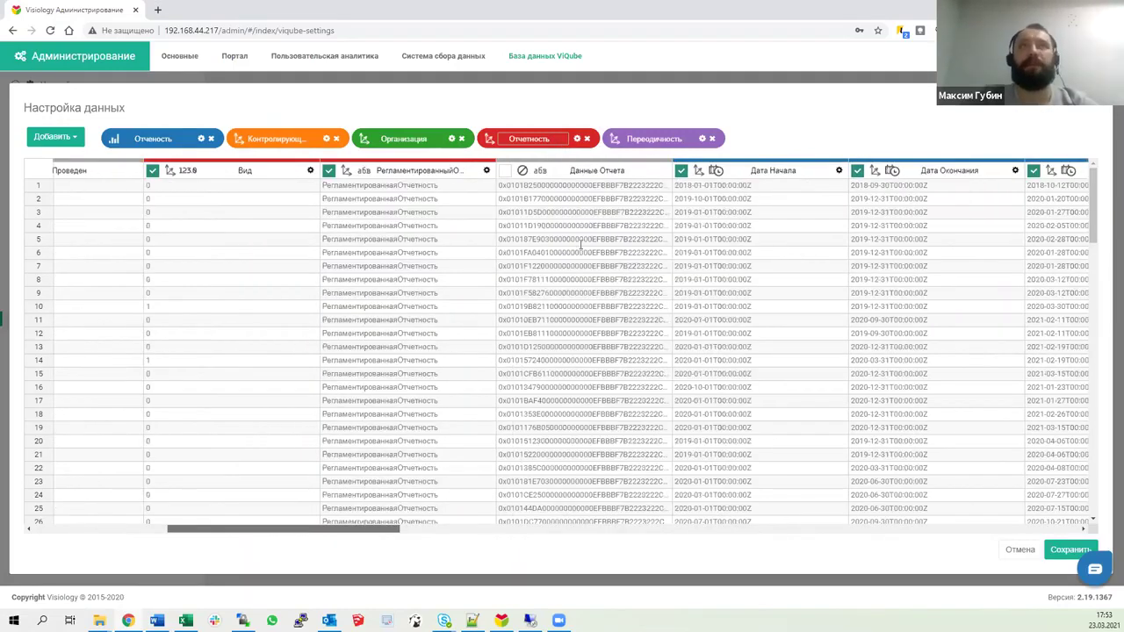
- Examine the remaining columns in the Отчетность structure setup through to the Количество measure, and open that column's name for editing
scroll(580, 245, "right", 2)
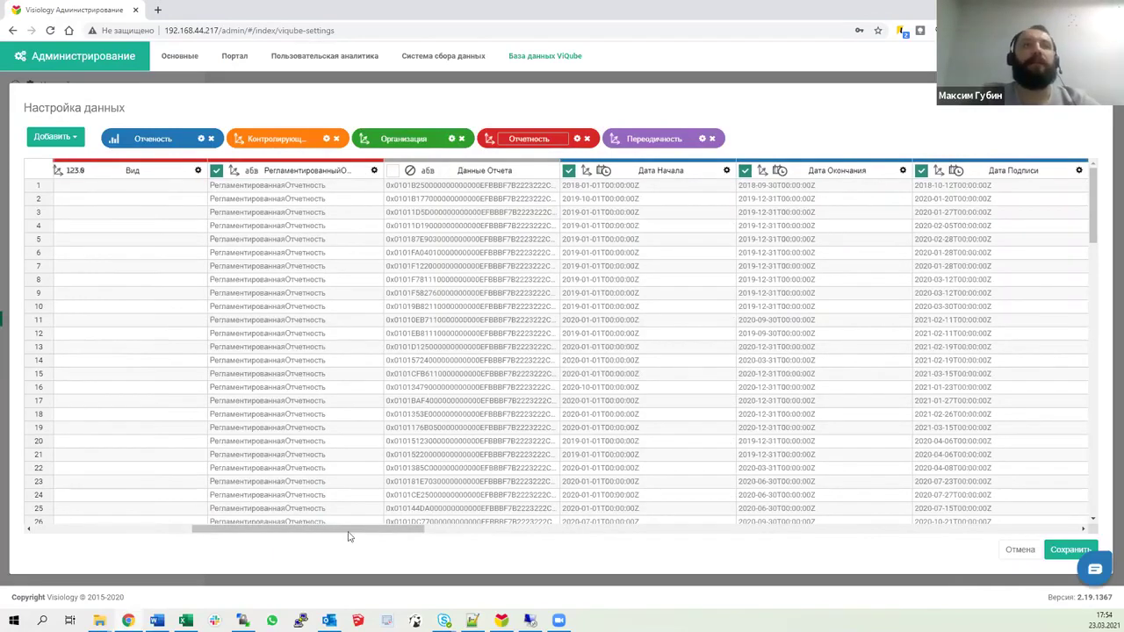
left_click(753, 528)
scroll(952, 510, "right", 10)
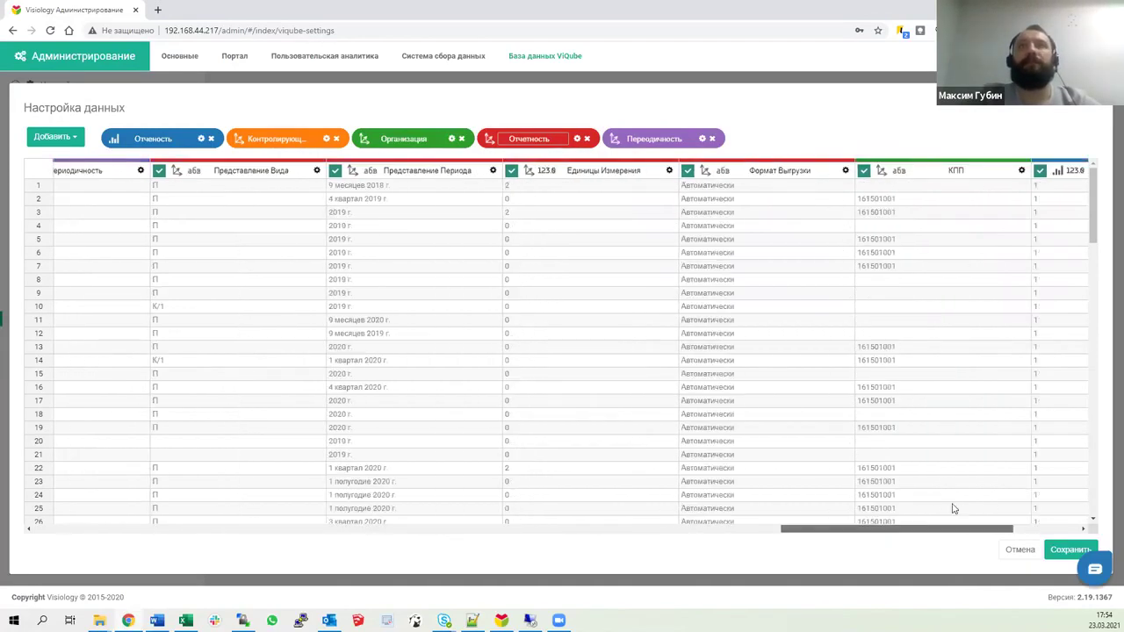
scroll(954, 225, "right", 3)
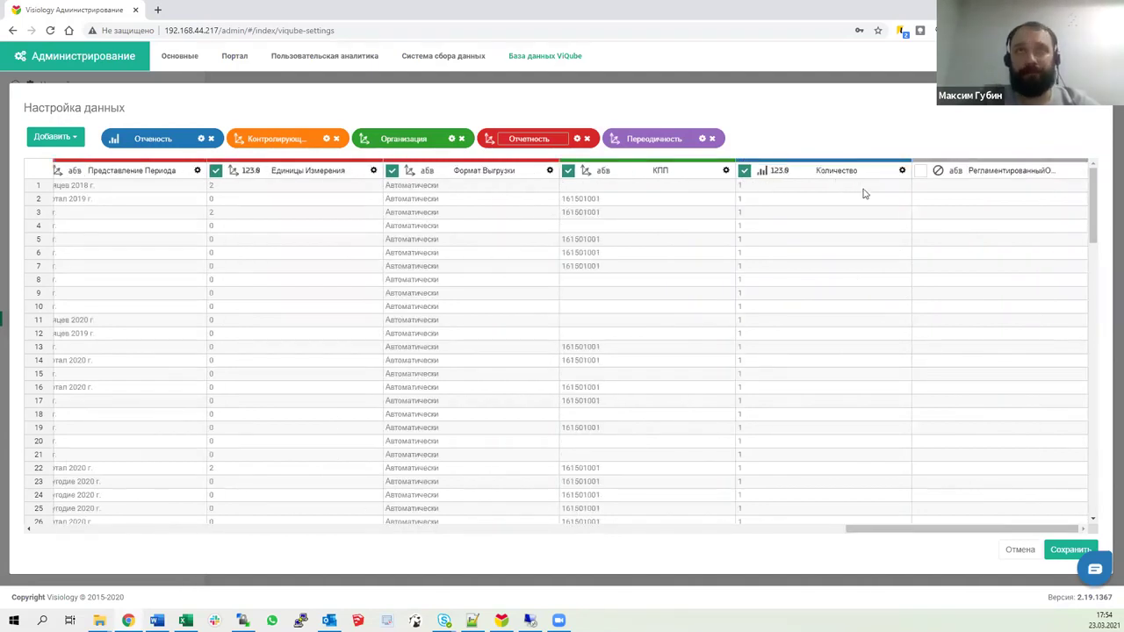
mouse_move(872, 172)
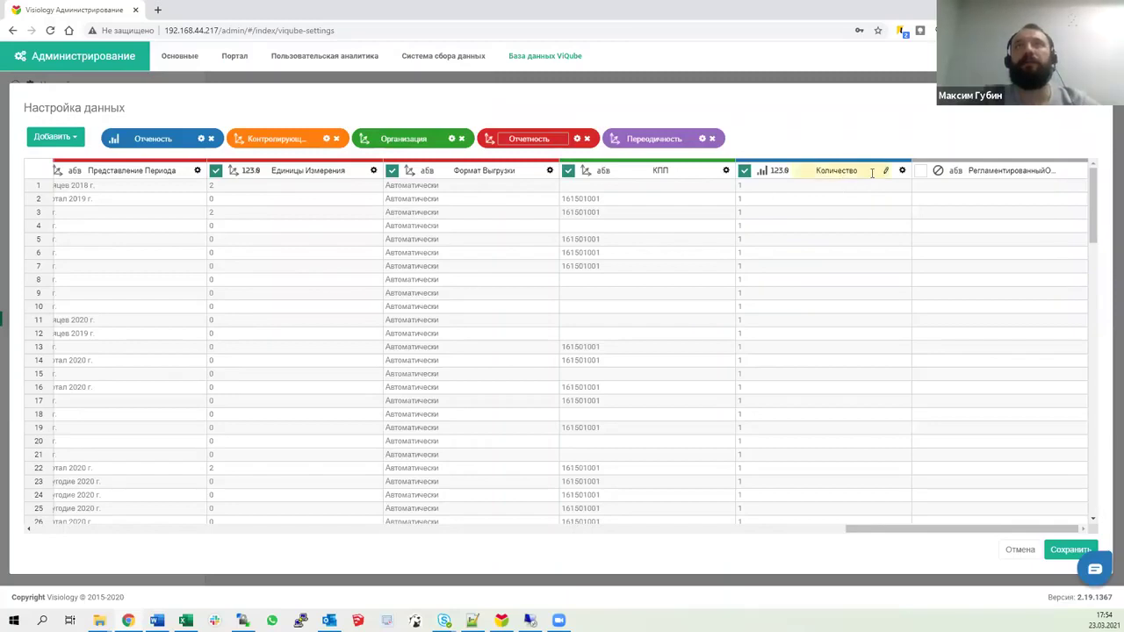
left_click_drag(867, 170, 769, 188)
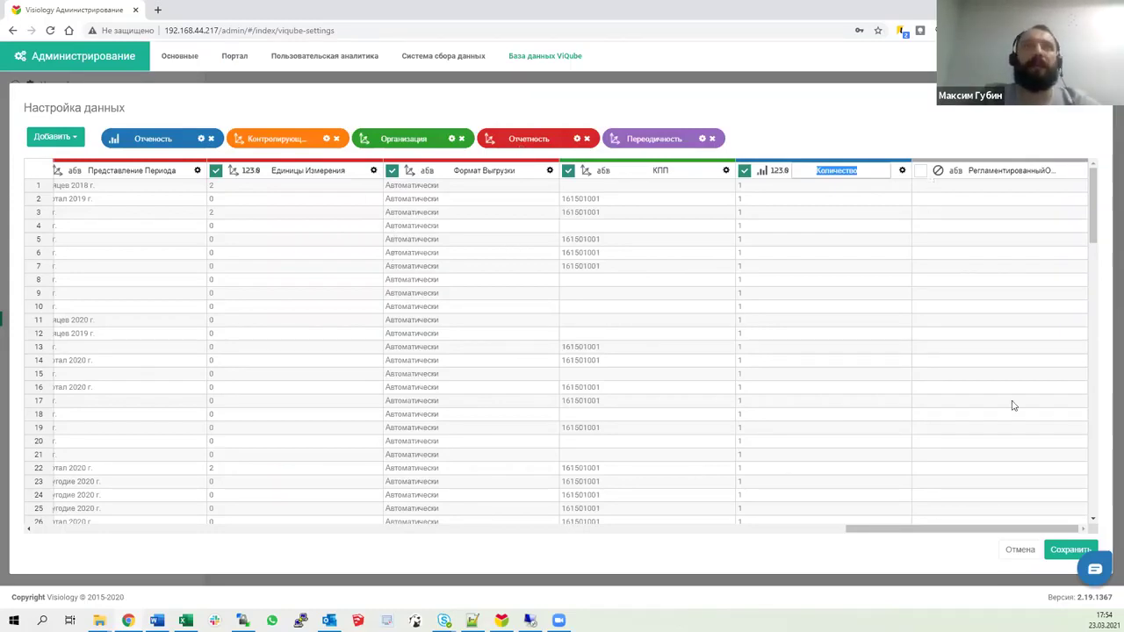
- Save the Отчетность loader's structure setup and load its data
left_click(1060, 551)
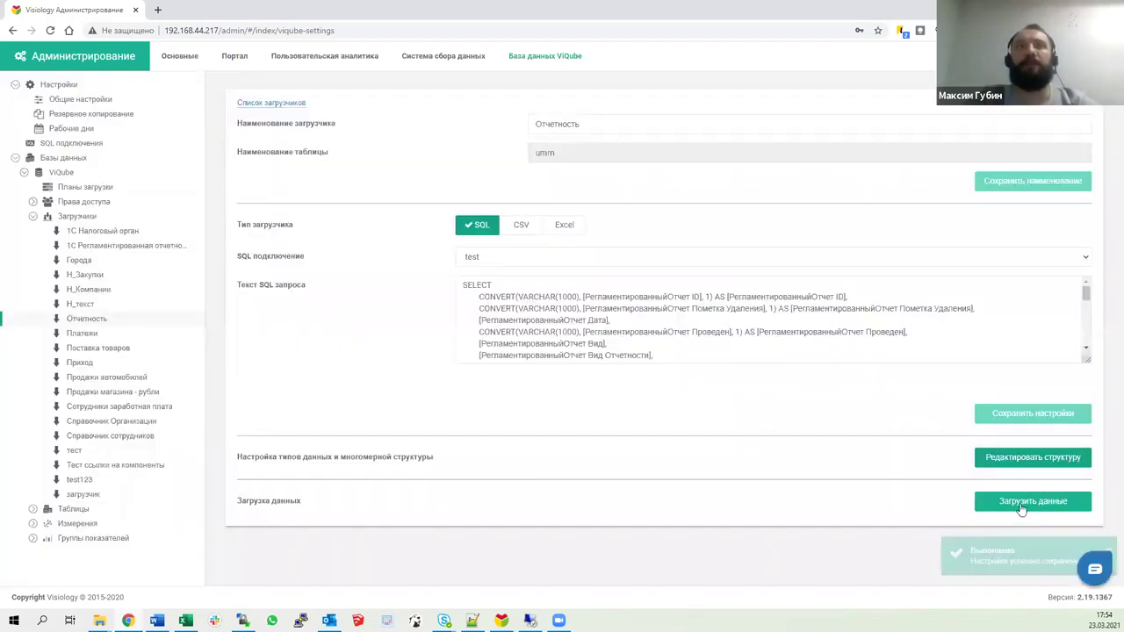
left_click(1020, 508)
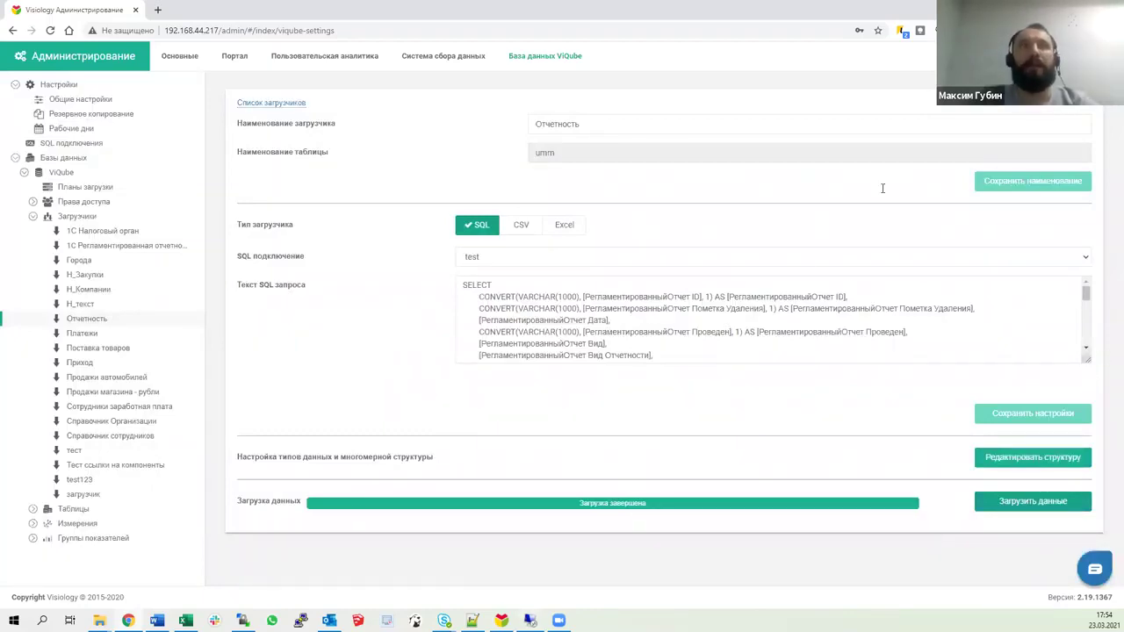
- Switch to the Visiology dashboard designer and look through the Список отчетов table and the Вид отчета charts
key("alt+Tab")
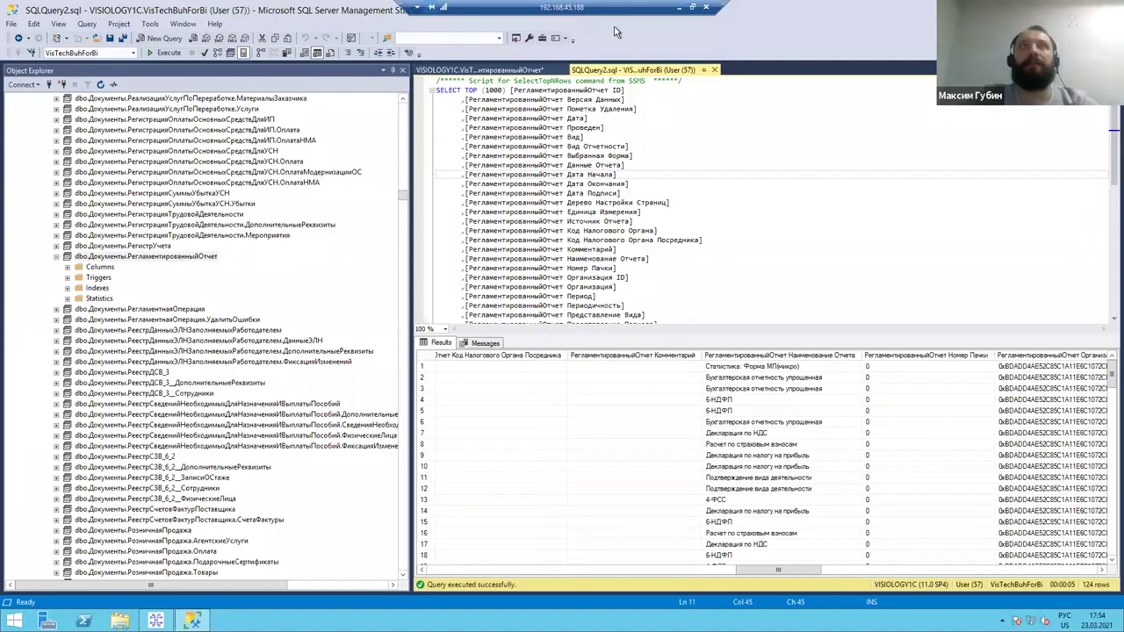
left_click(678, 7)
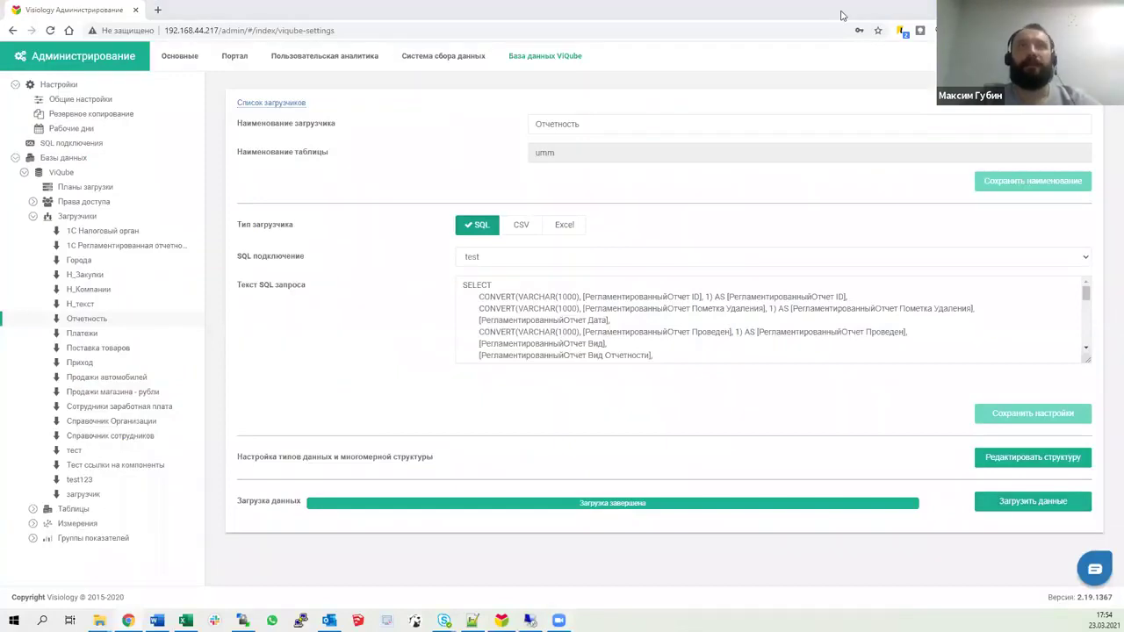
key("alt+Tab")
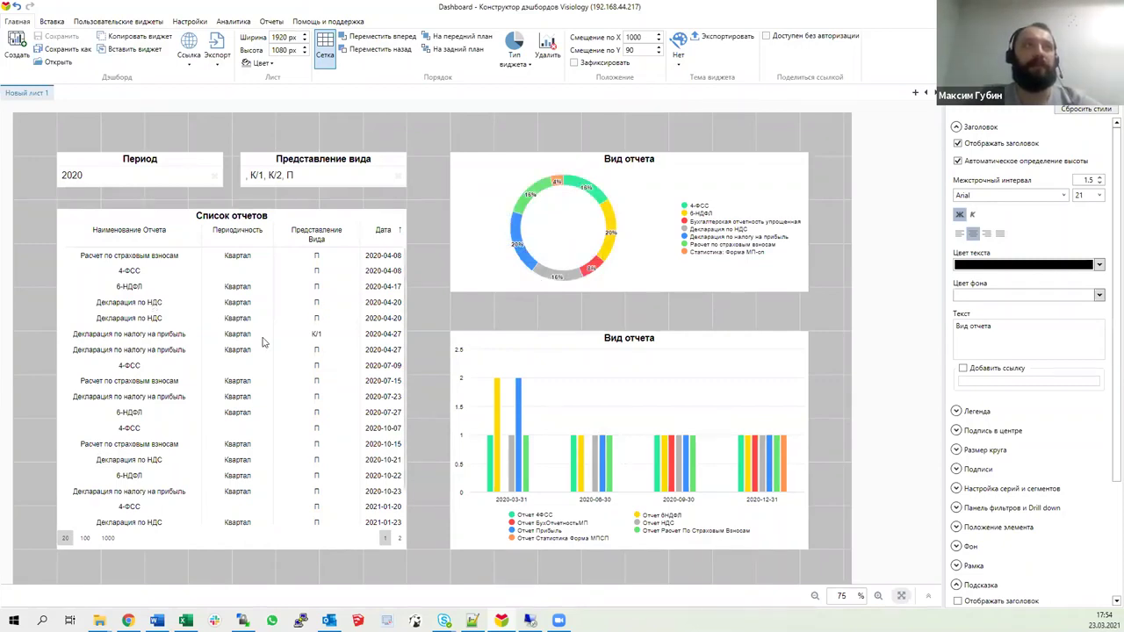
scroll(236, 379, "down", 1)
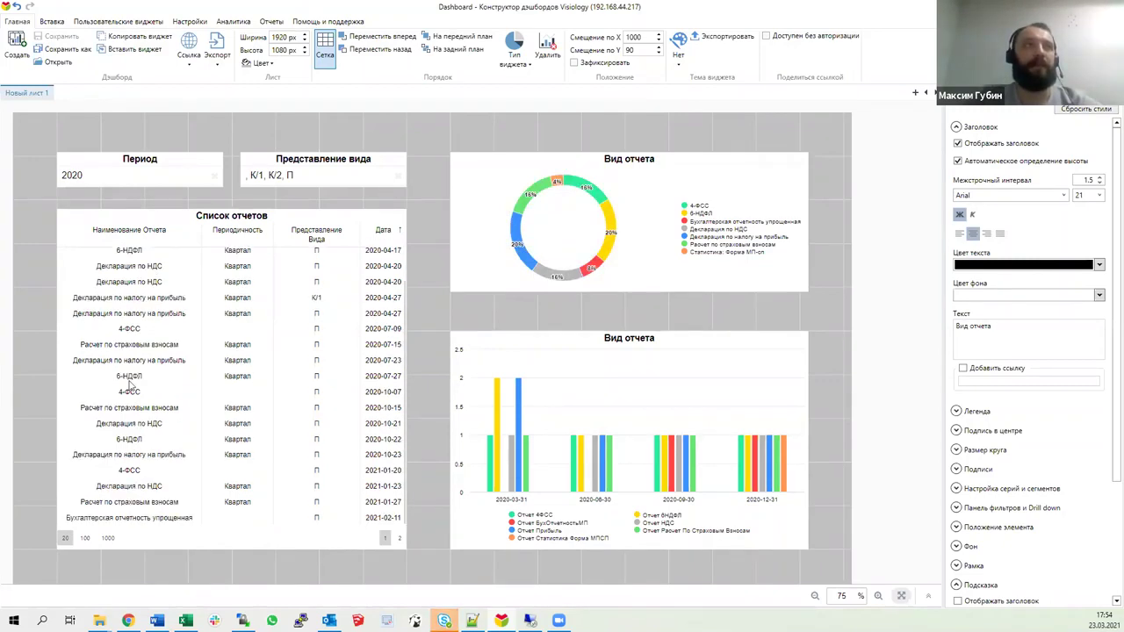
scroll(246, 351, "up", 1)
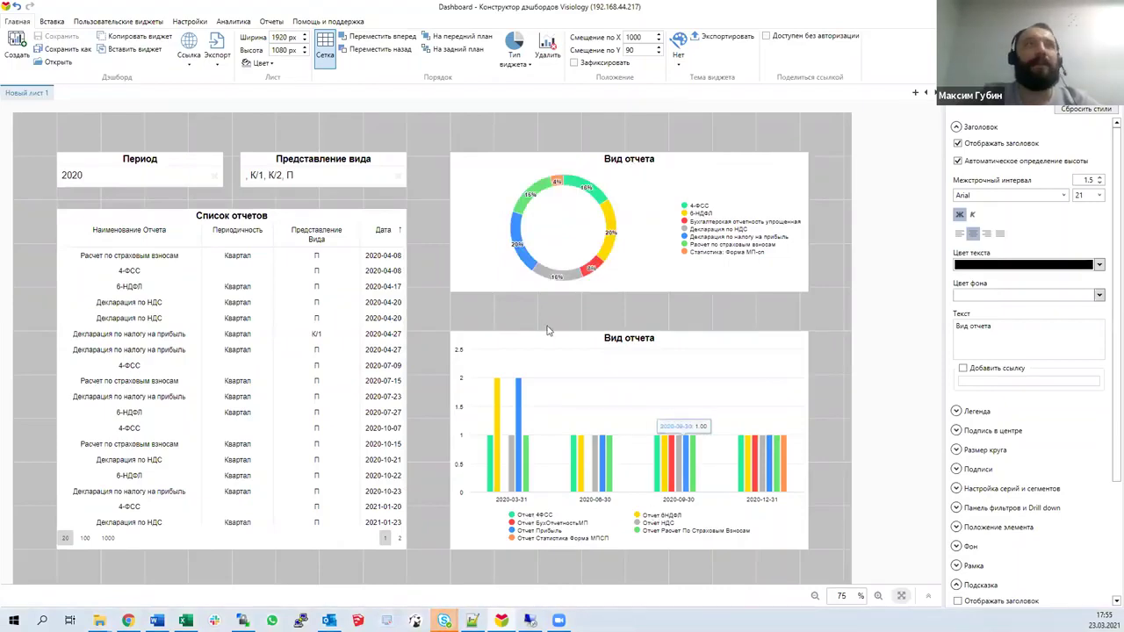
- Filter the dashboard's Период by 2019 only, replacing the current selection
left_click(159, 178)
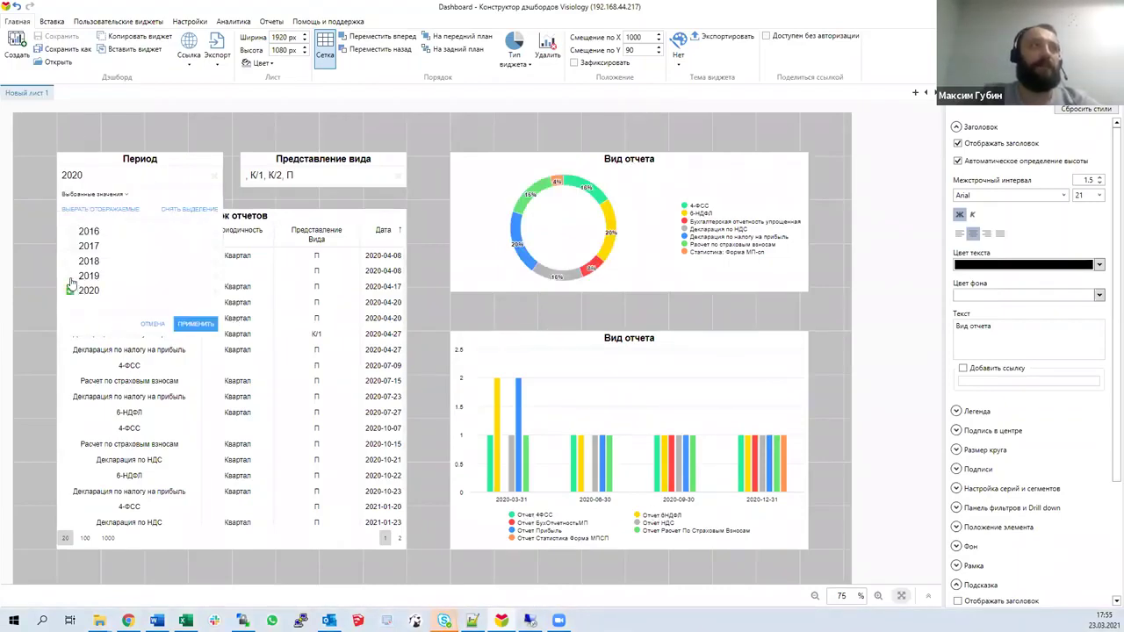
left_click(69, 292)
left_click(70, 275)
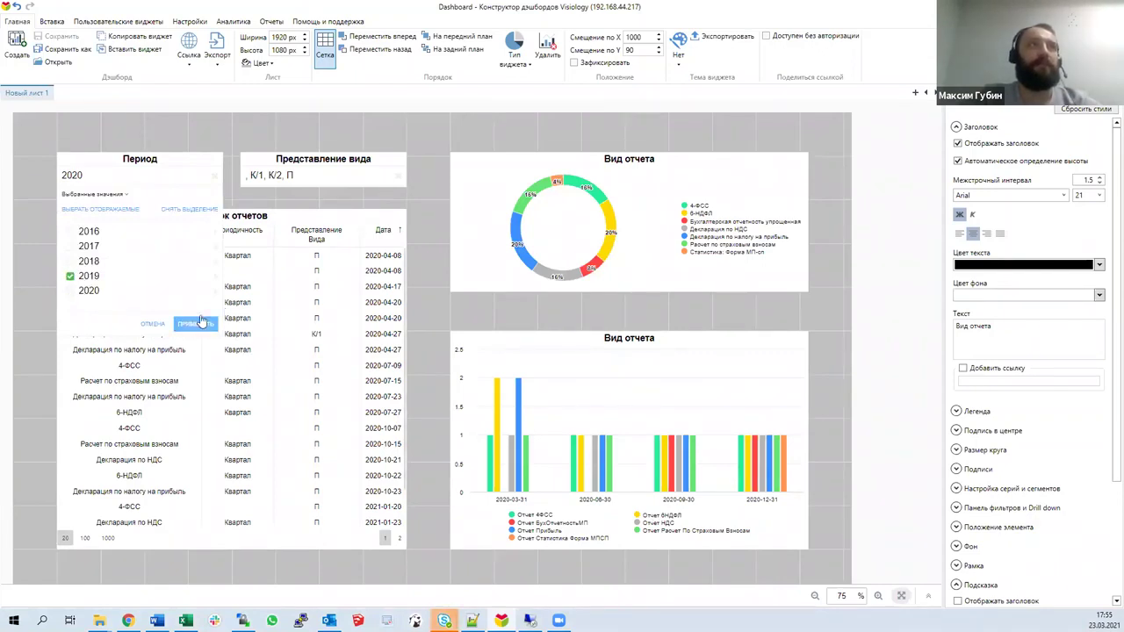
left_click(200, 321)
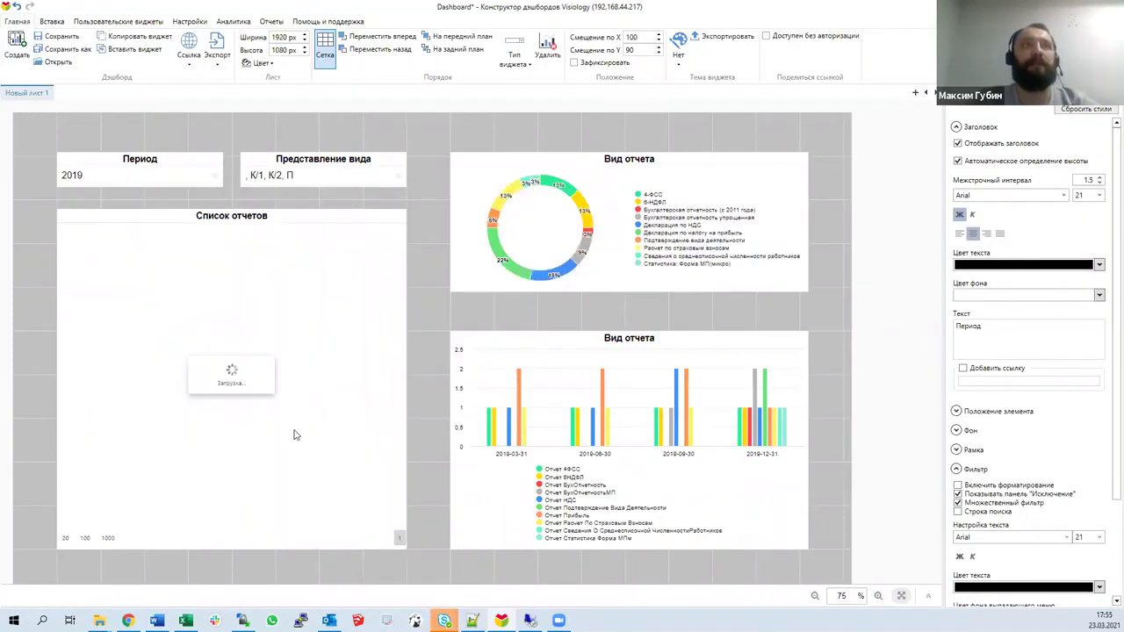
- Exclude К/1 and К/2 from the Представление вида filter, keep П selected, and apply it
left_click(353, 180)
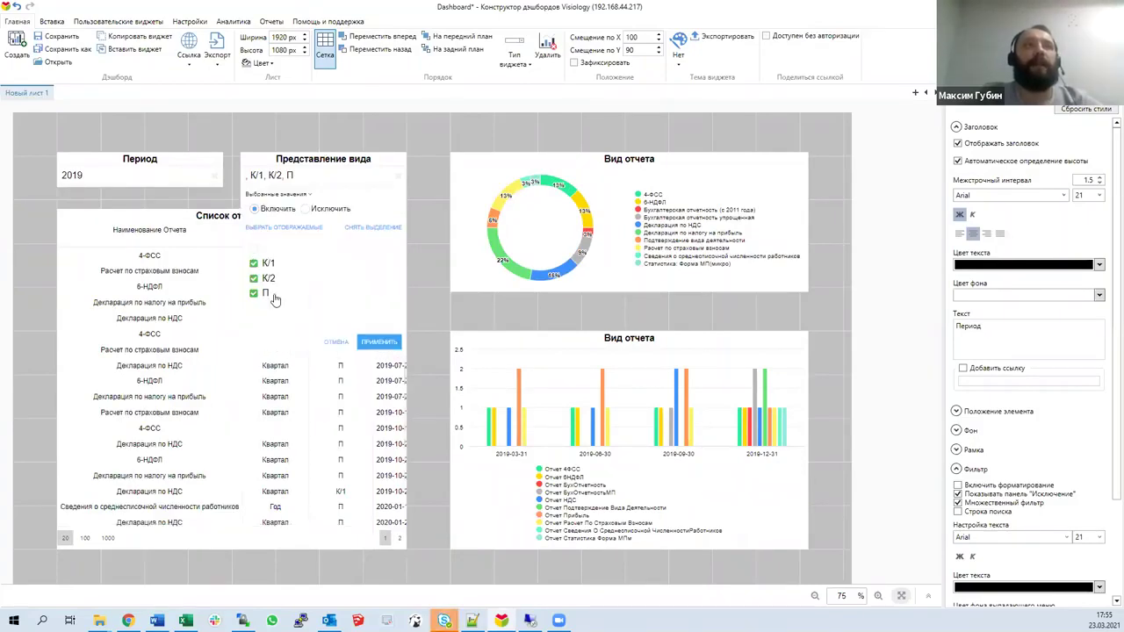
left_click(253, 278)
left_click(254, 263)
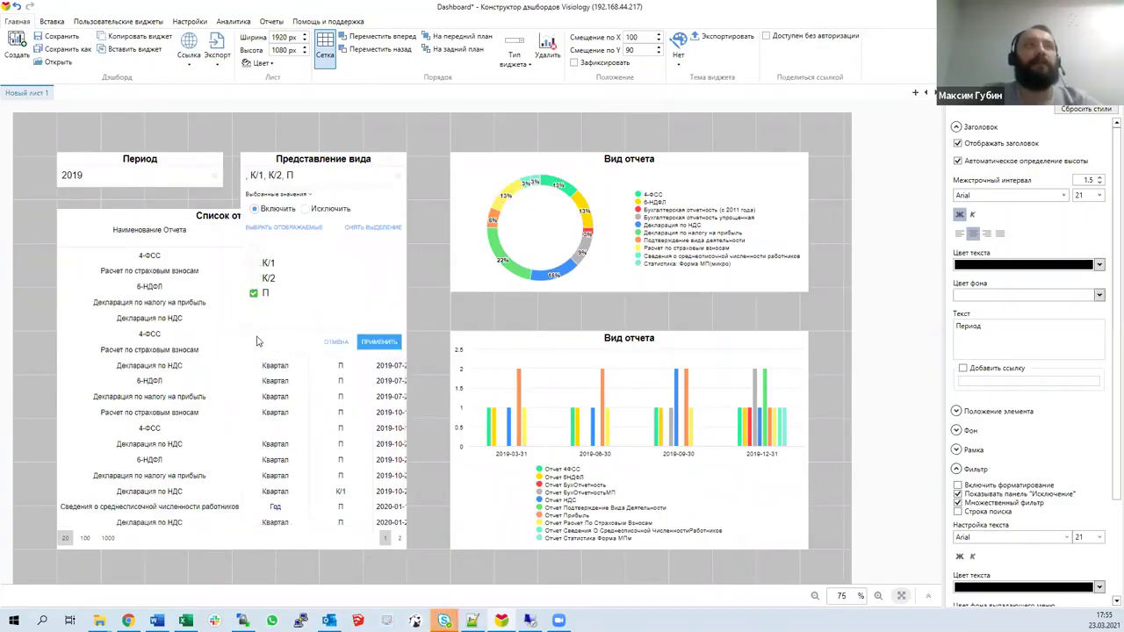
left_click(387, 343)
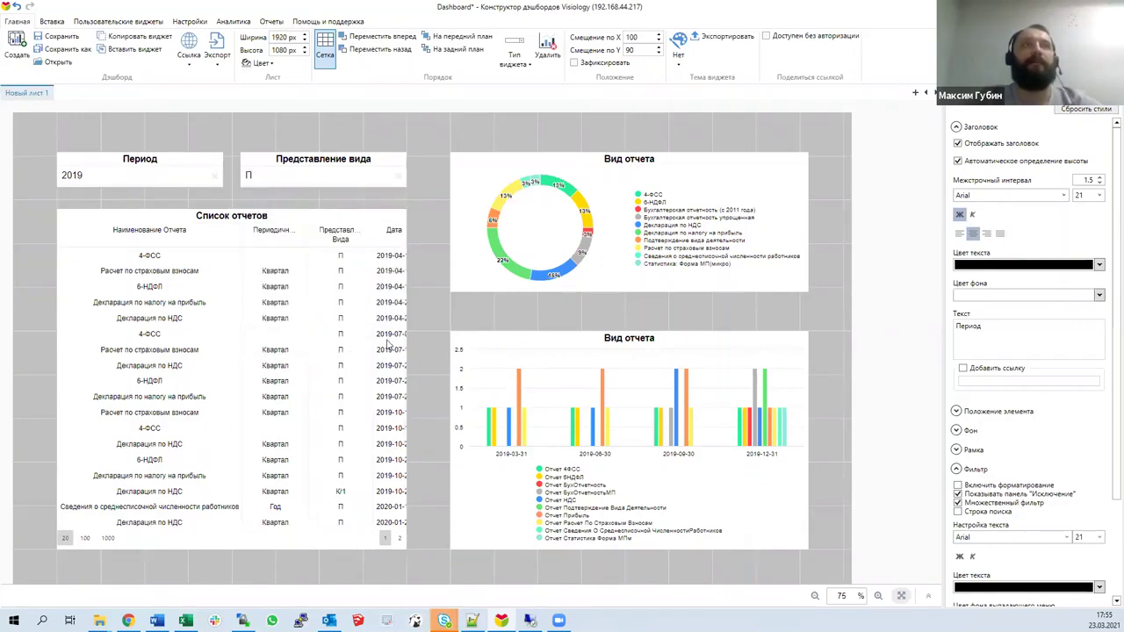
- Select the Представление вида filter widget and bring up its data settings for the widgets it affects
left_click(260, 203)
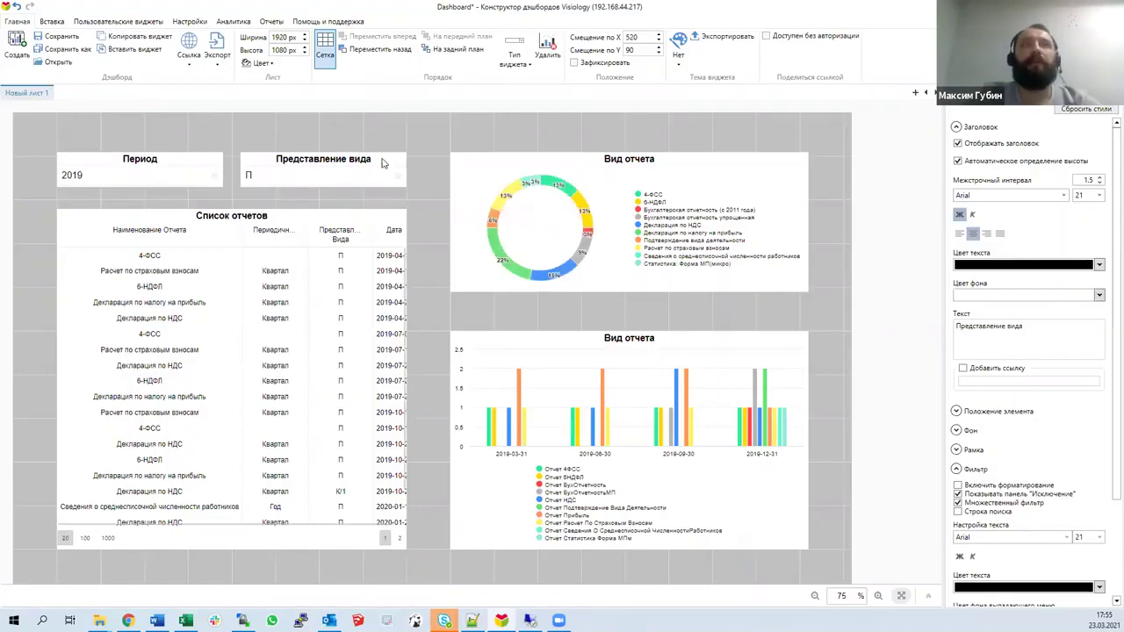
scroll(1108, 219, "down", 10)
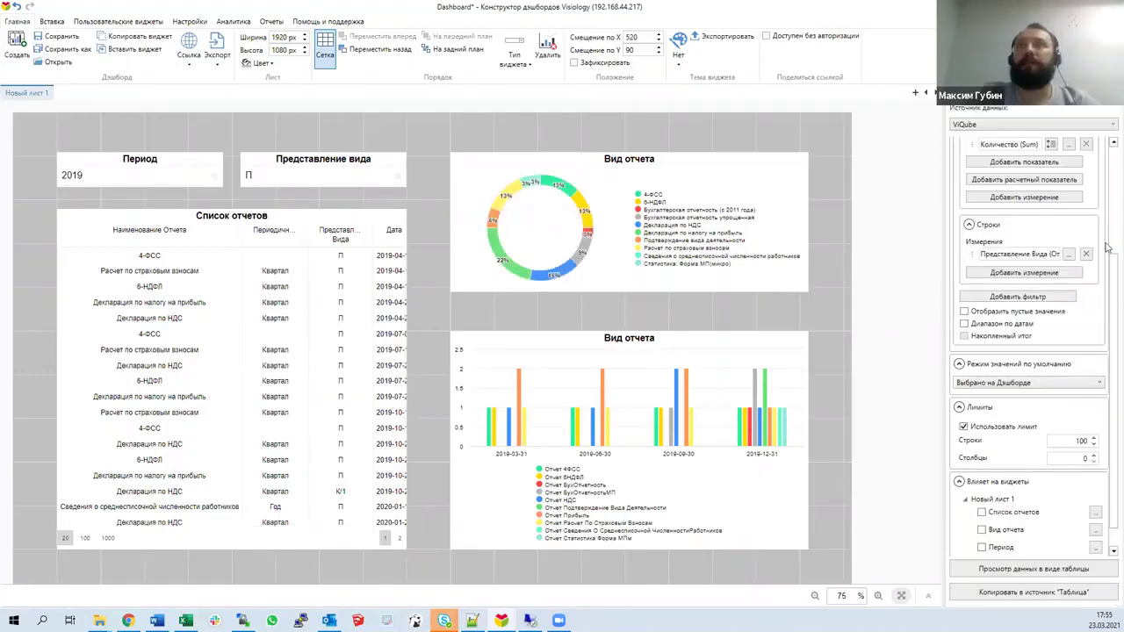
scroll(1108, 338, "down", 1)
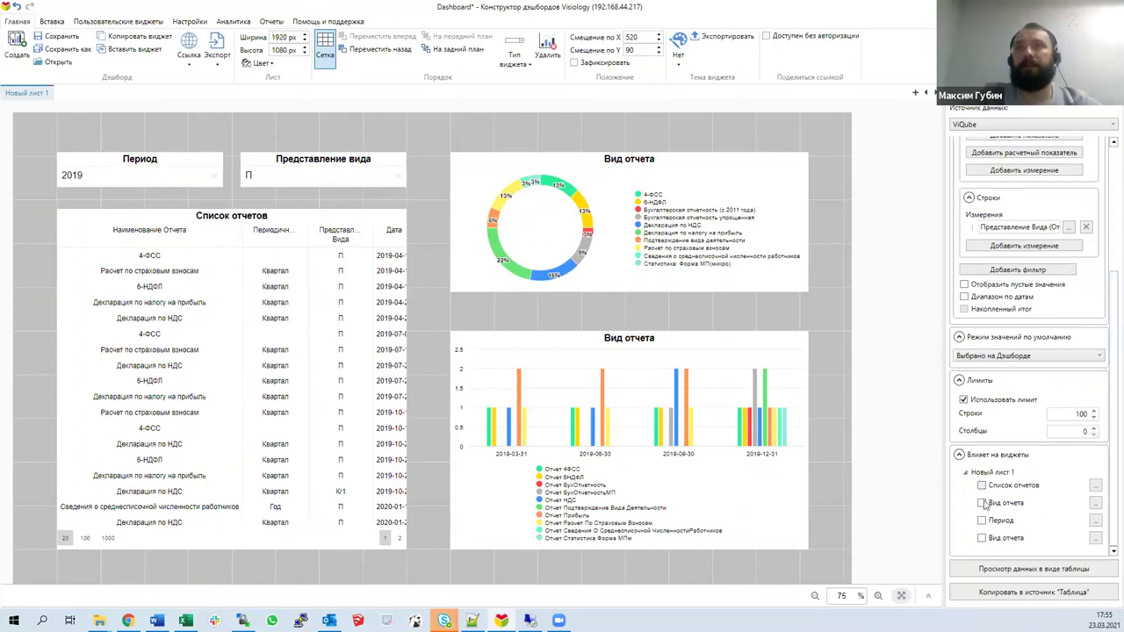